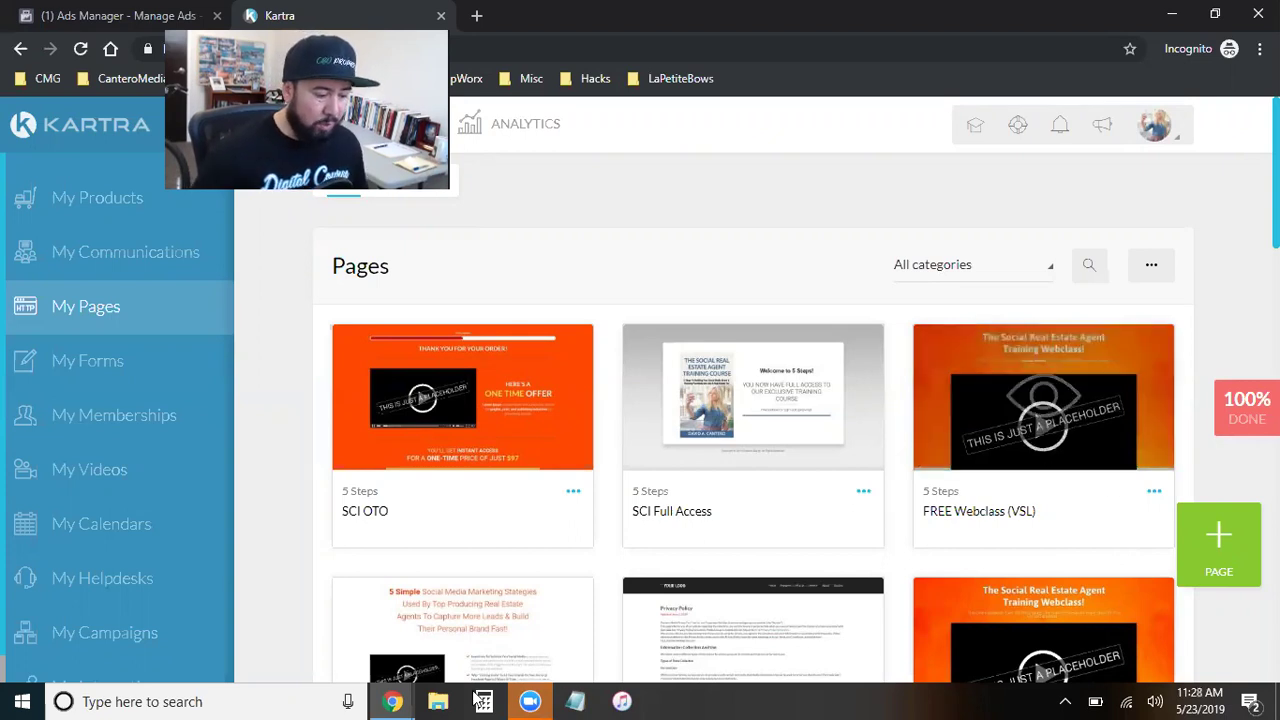
Switch to the Google window, search for "facebook pixel helper" and open the extension's Chrome Web Store page
mouse_move(390, 700)
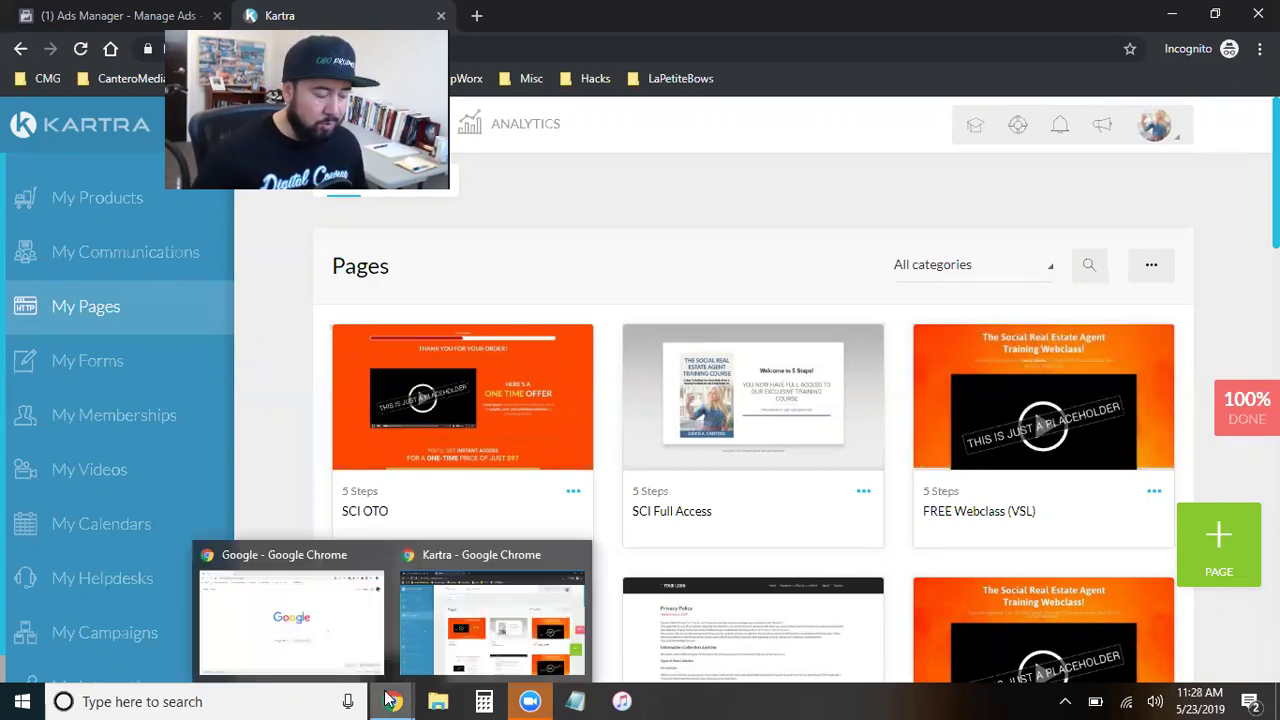
click(329, 629)
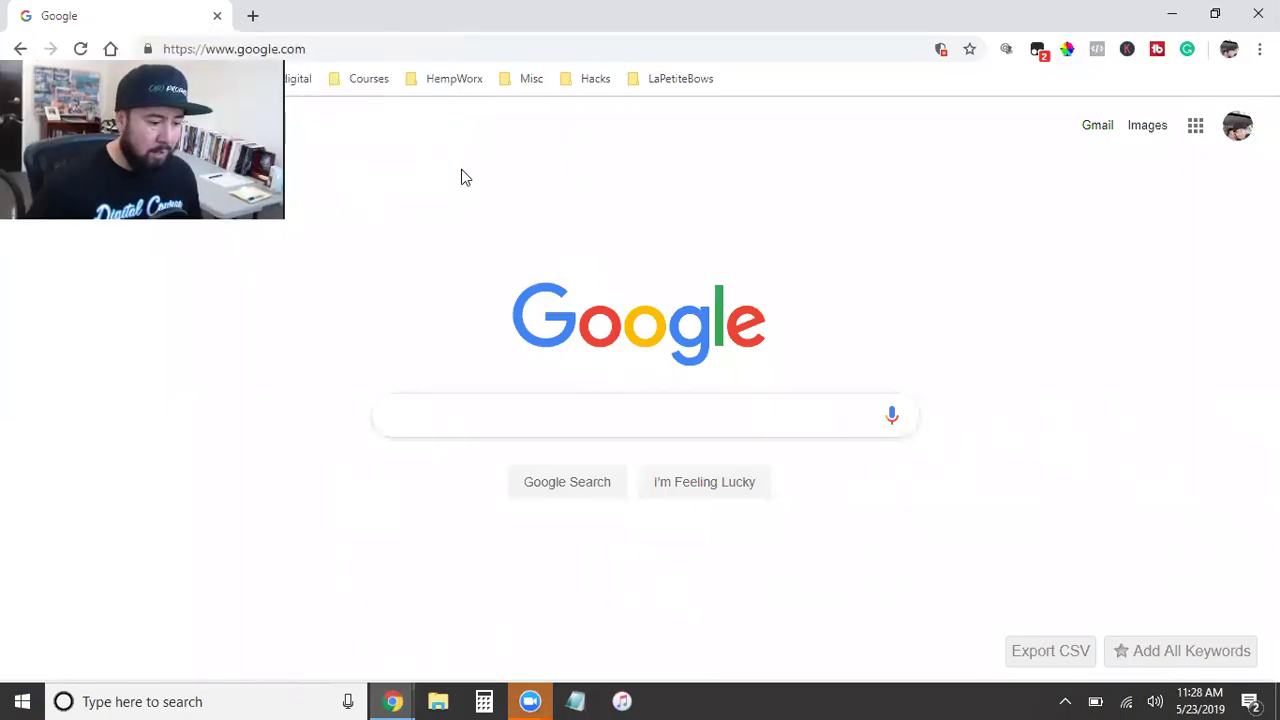
click(480, 414)
text(facebo)
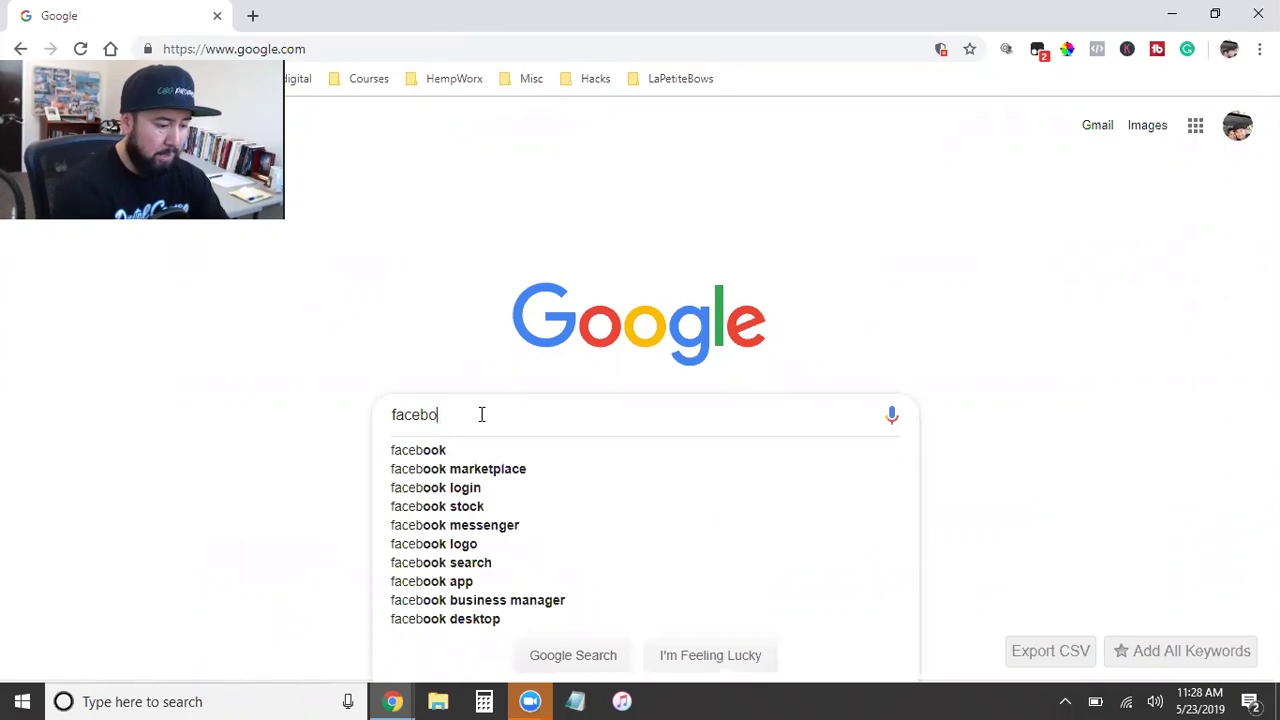
text(ok pixel he)
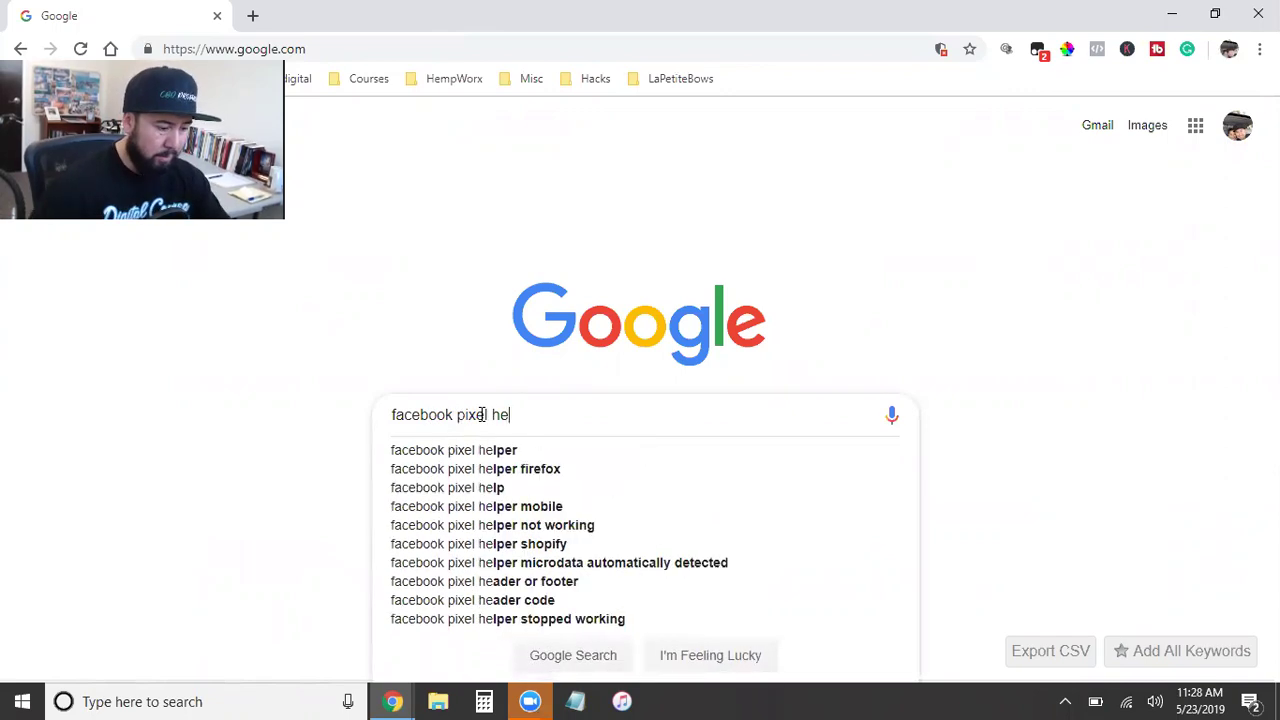
click(510, 450)
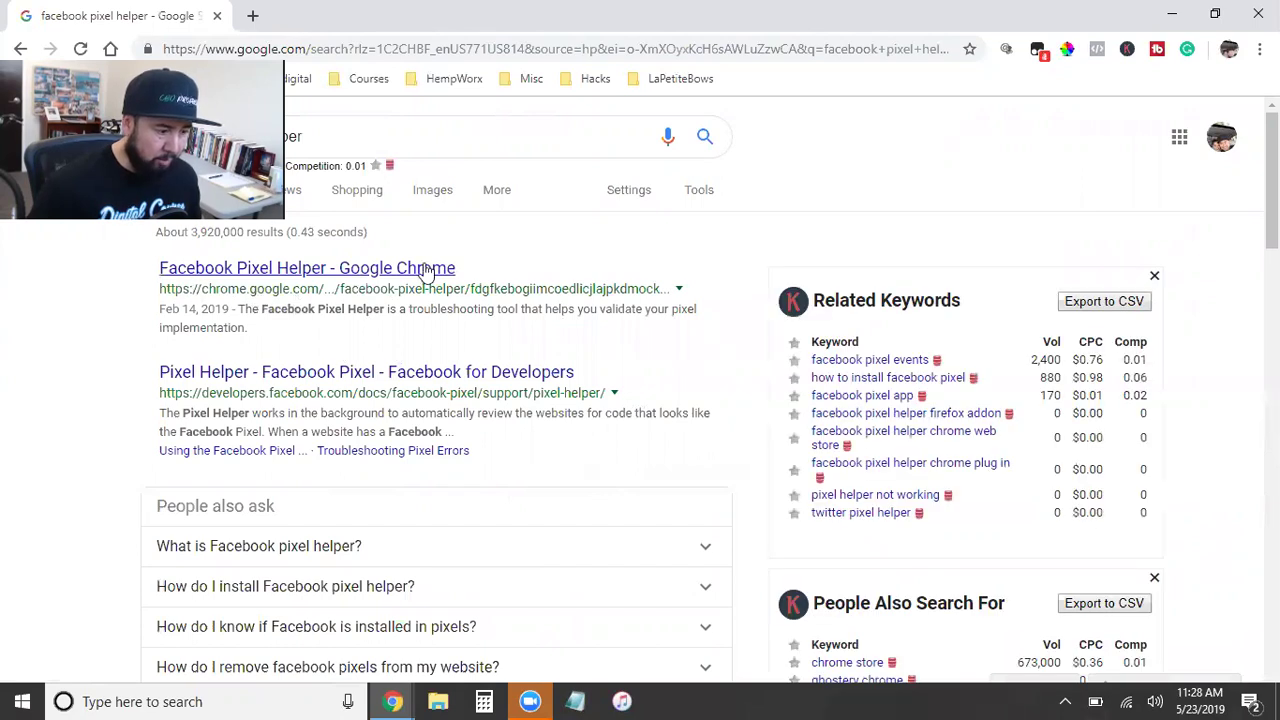
click(325, 272)
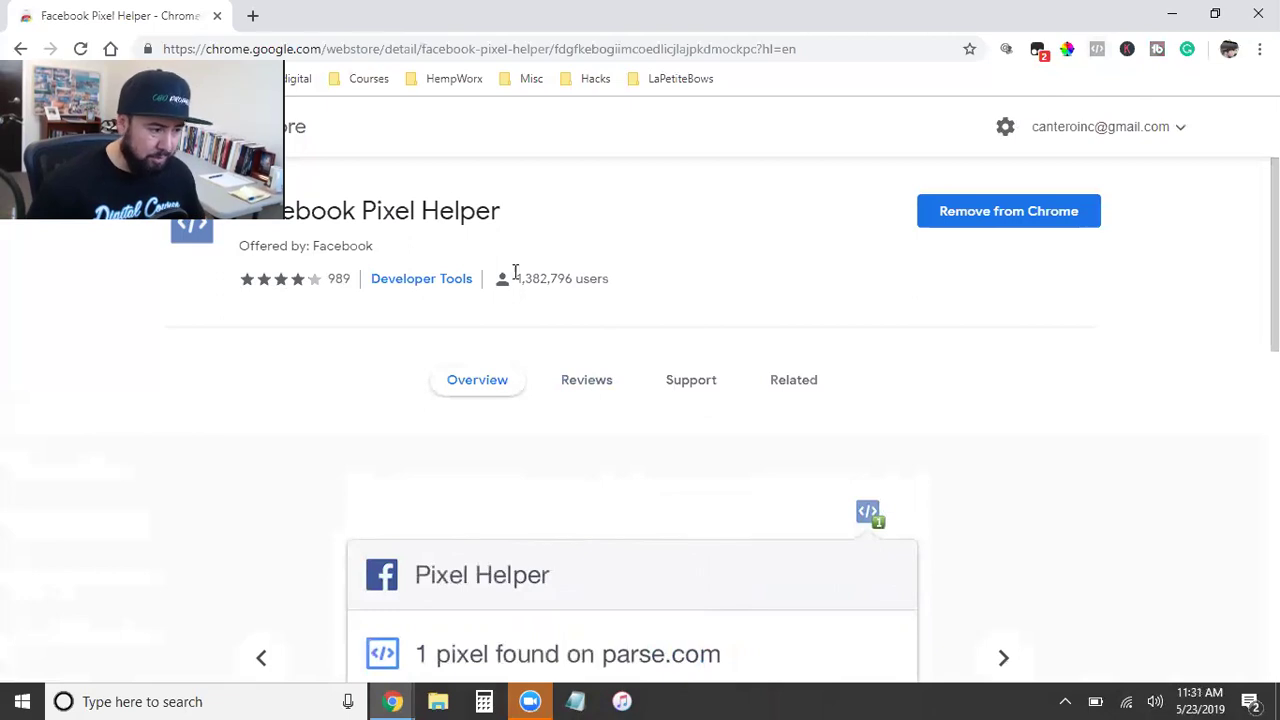
Switch back to the Kartra window and filter the pages list to the 5 Steps category
click(110, 48)
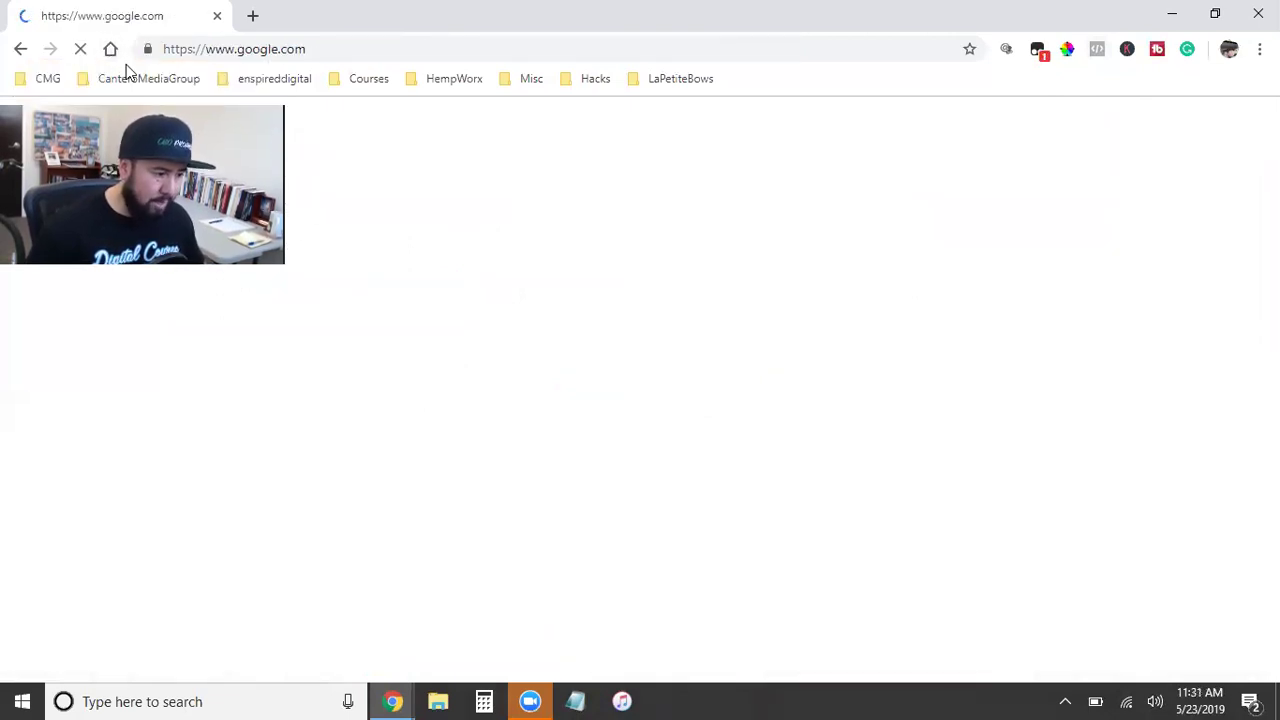
mouse_move(403, 697)
click(455, 665)
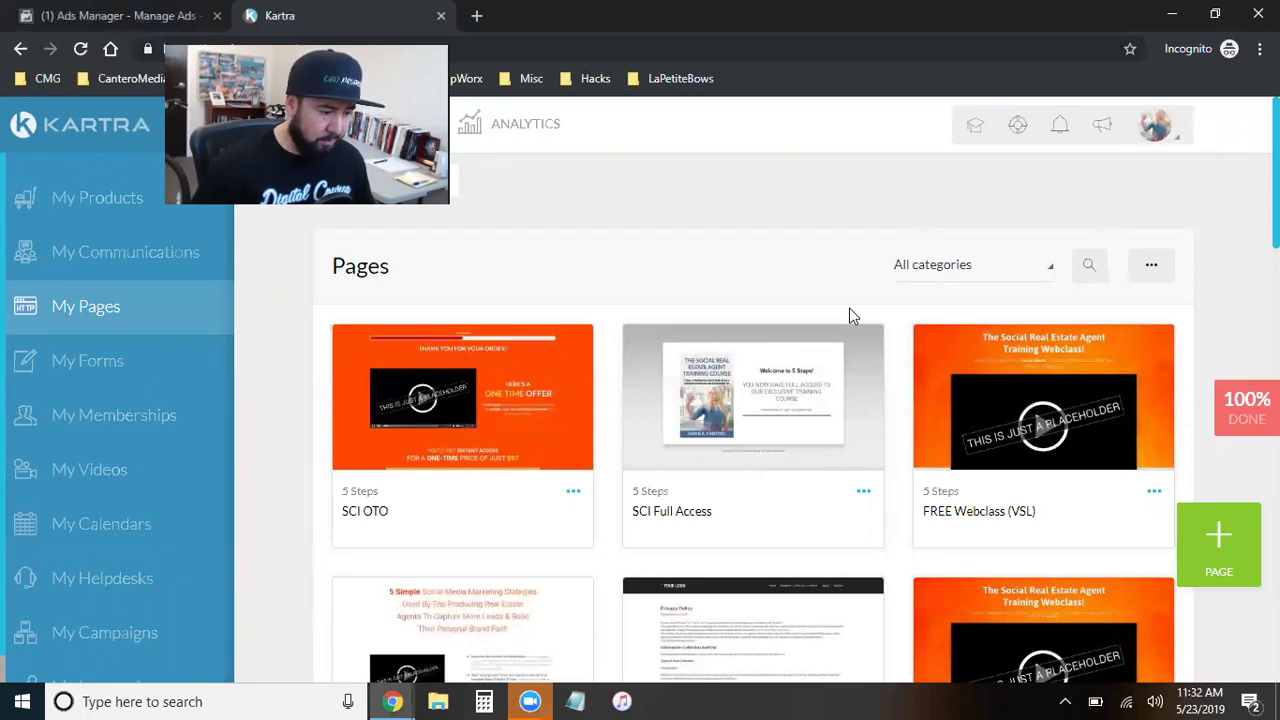
scroll(849, 310, down, 1)
scroll(995, 285, up, 1)
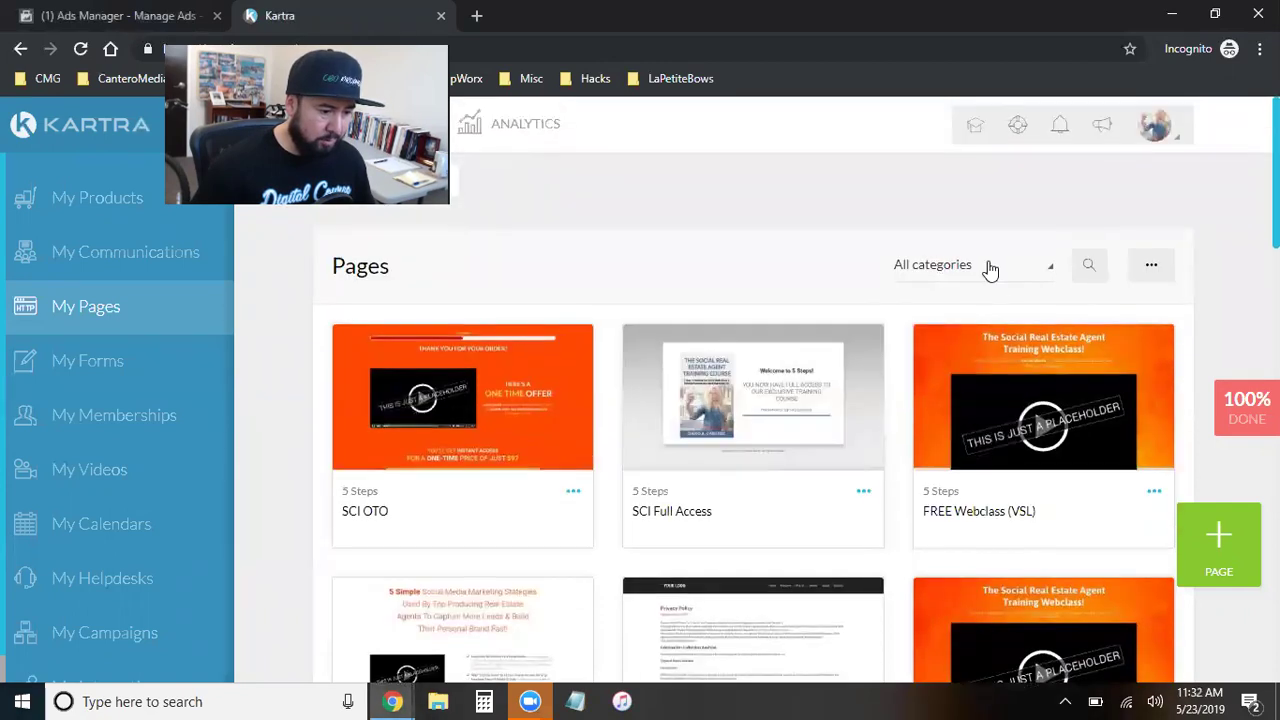
click(988, 268)
click(908, 402)
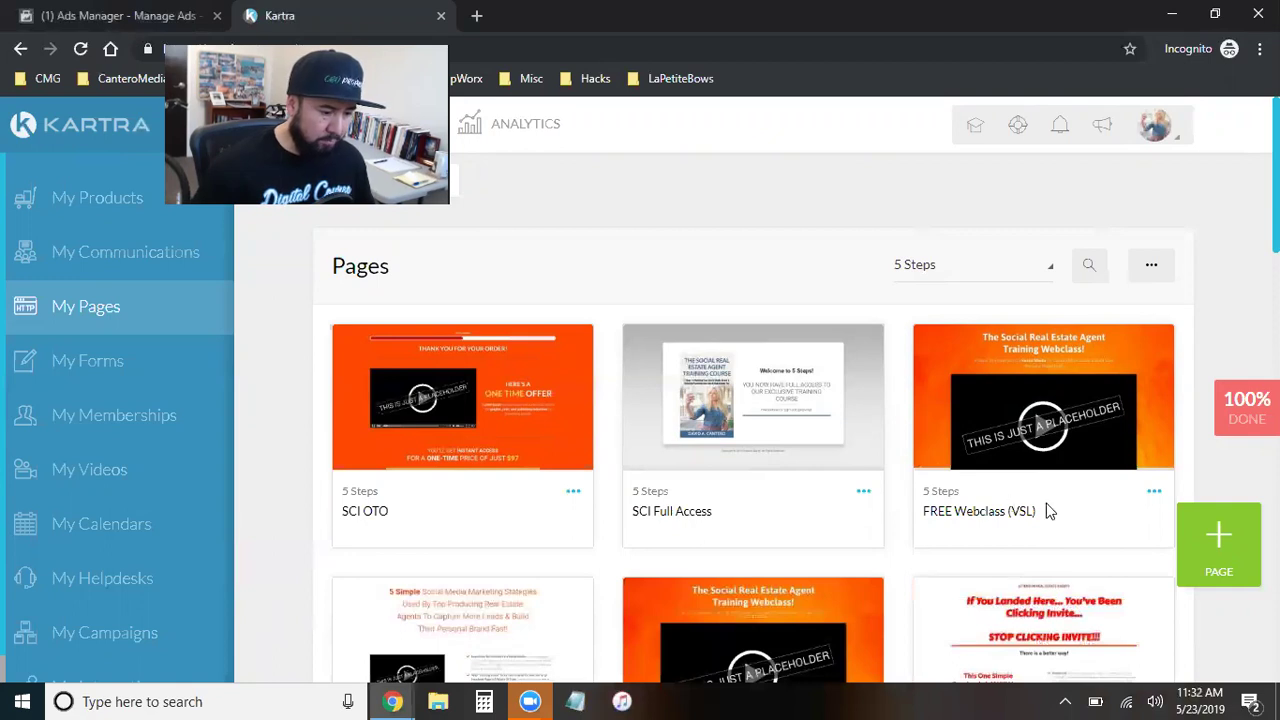
Open the Access FREE Webclass page for editing, keeping its name and category
scroll(731, 505, down, 3)
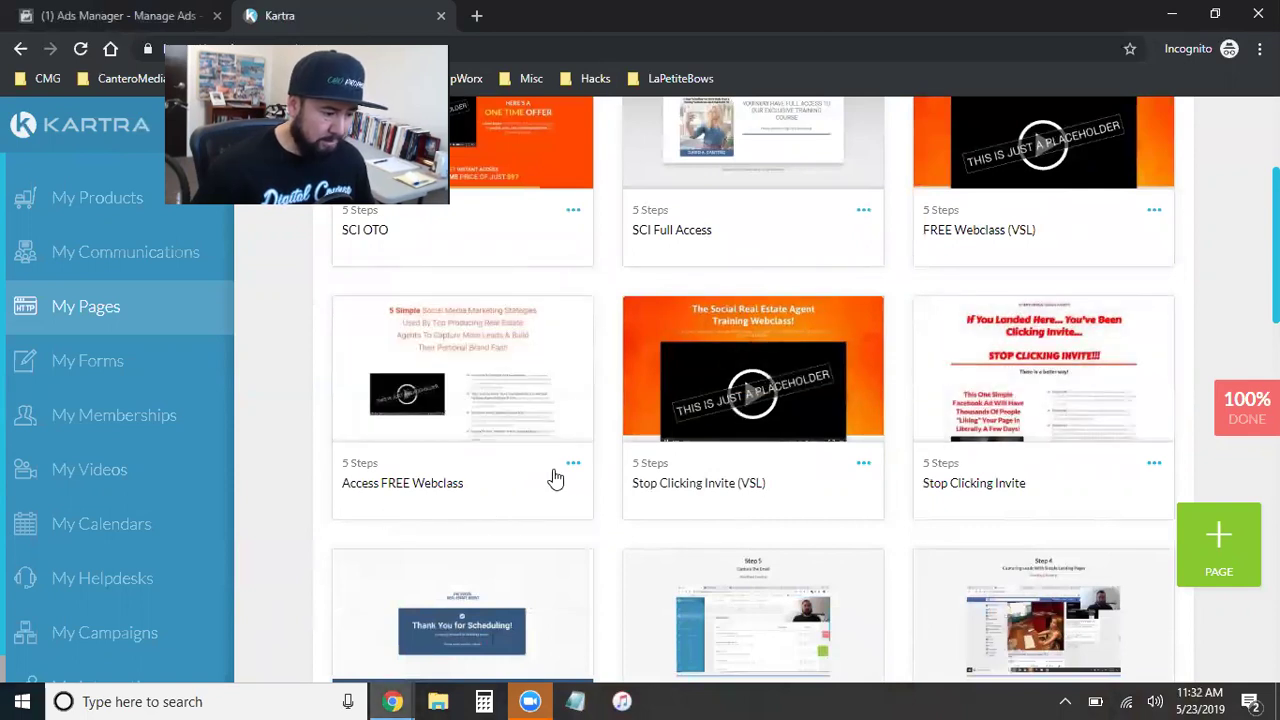
triple_click(395, 483)
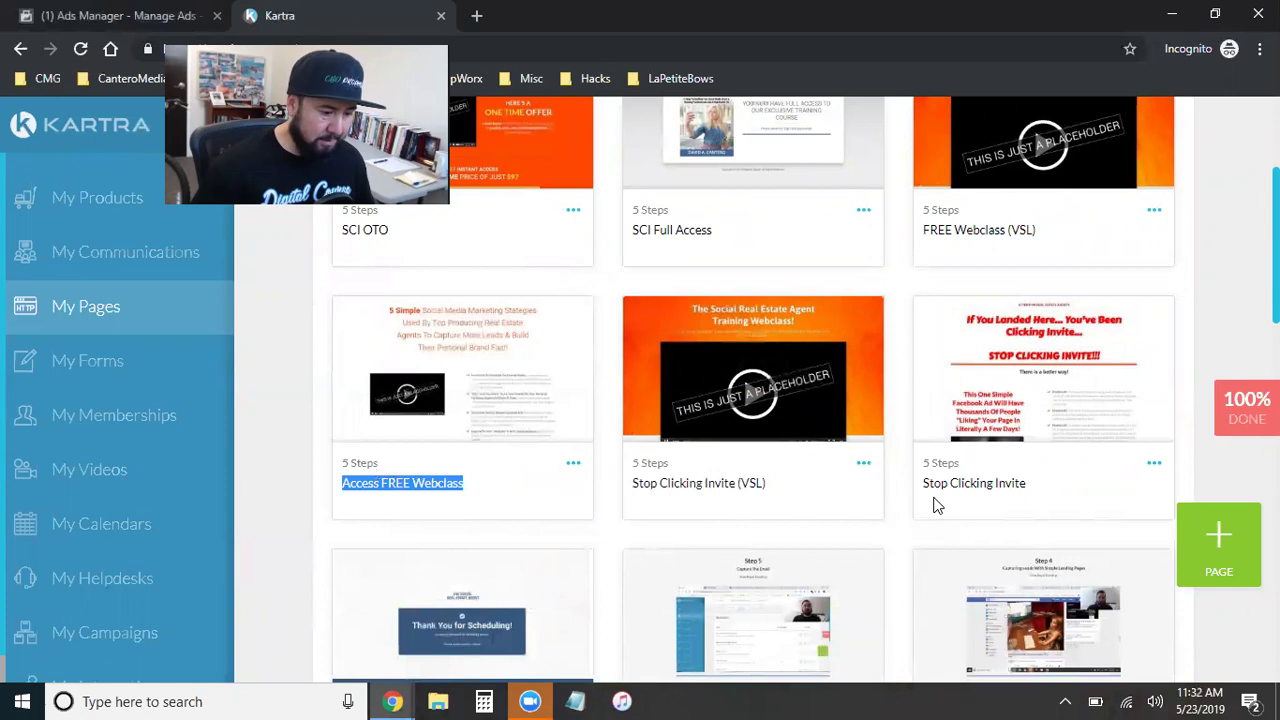
triple_click(967, 483)
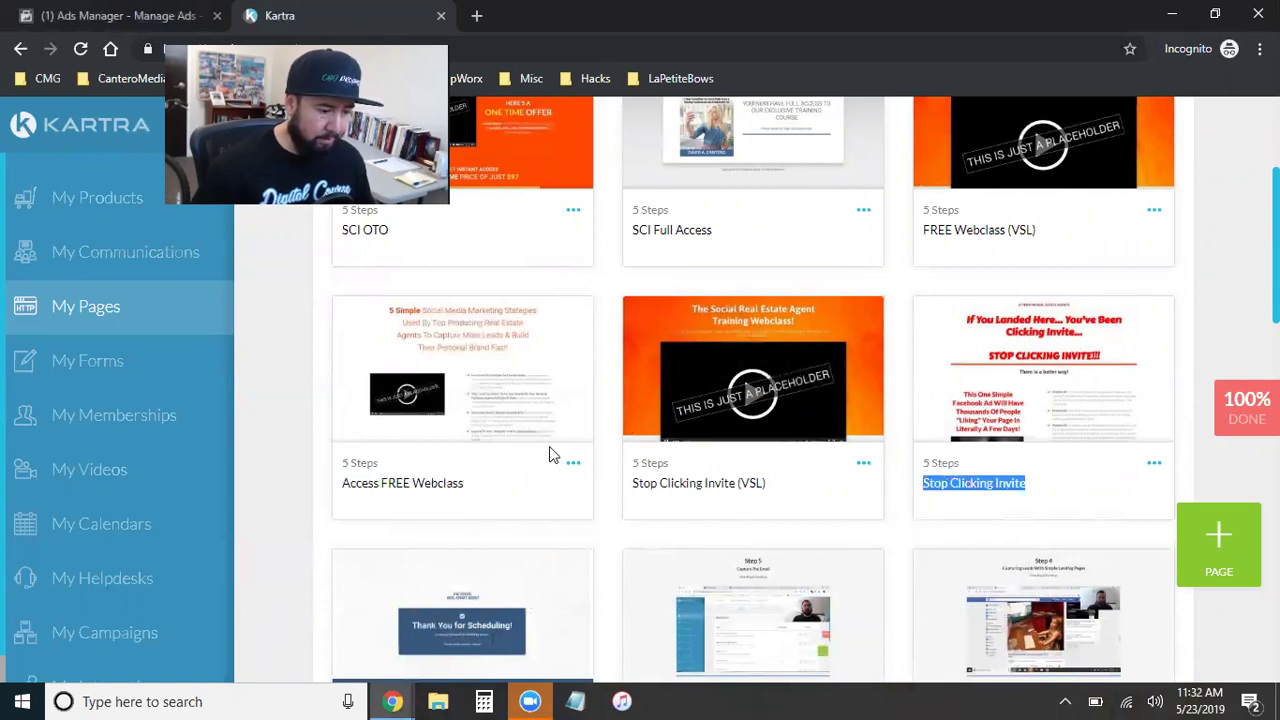
click(573, 470)
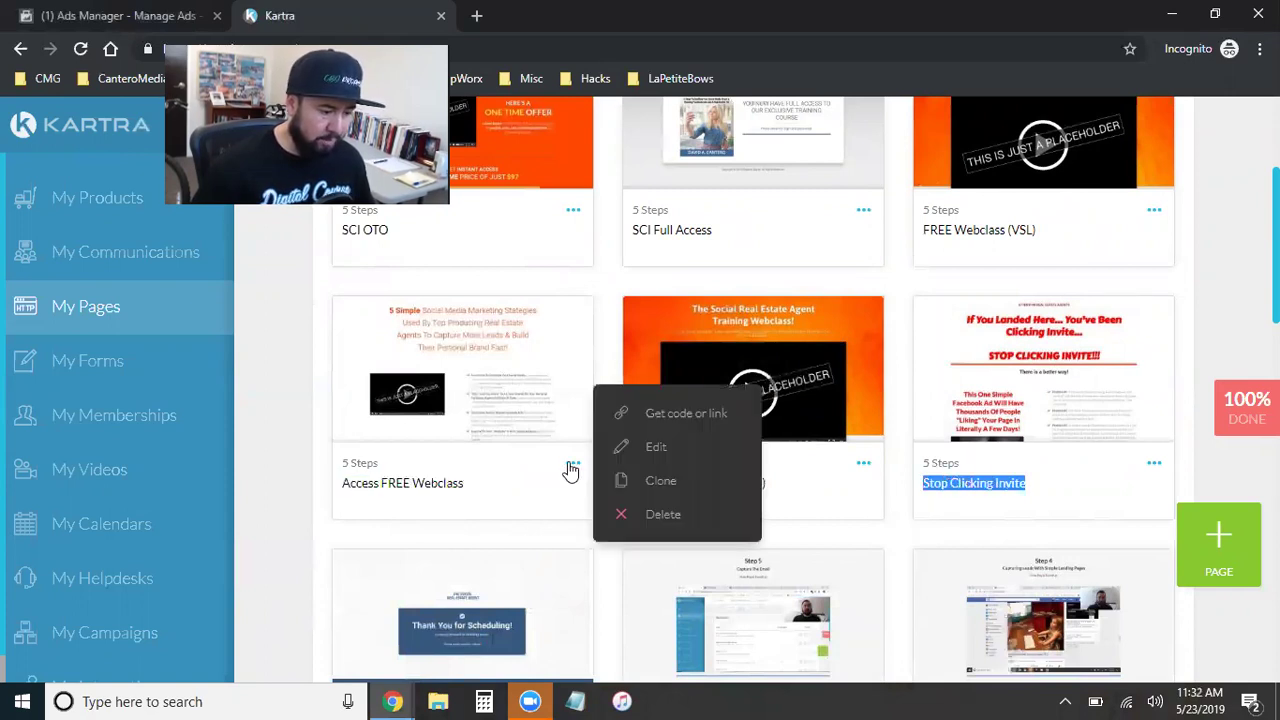
click(694, 451)
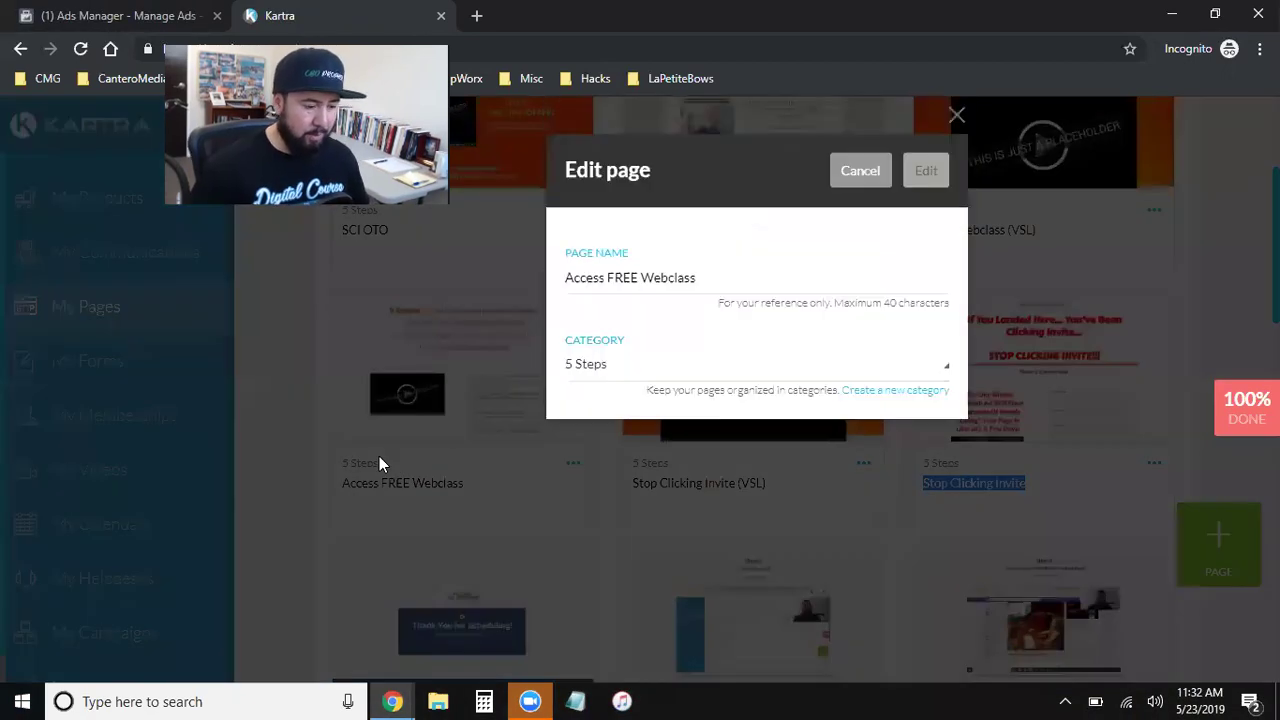
click(923, 172)
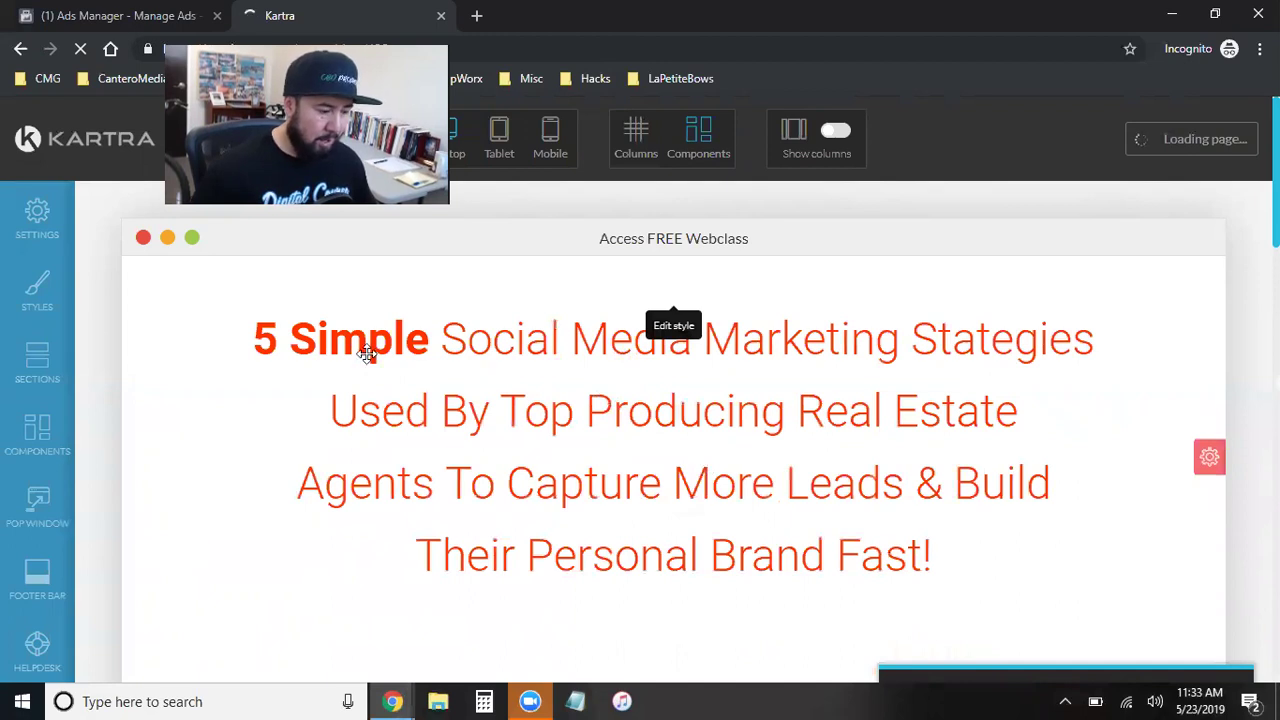
Review the landing page content and open the page's Tracking Code settings
scroll(641, 412, down, 3)
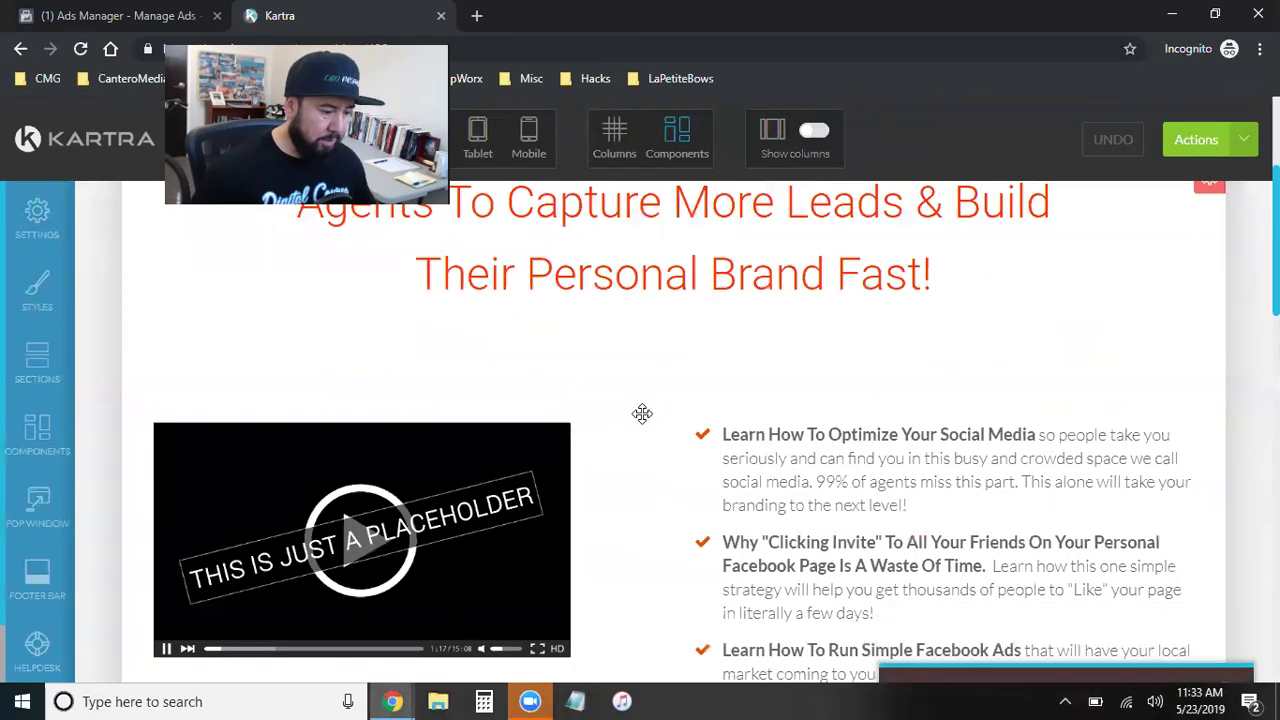
scroll(626, 420, down, 1)
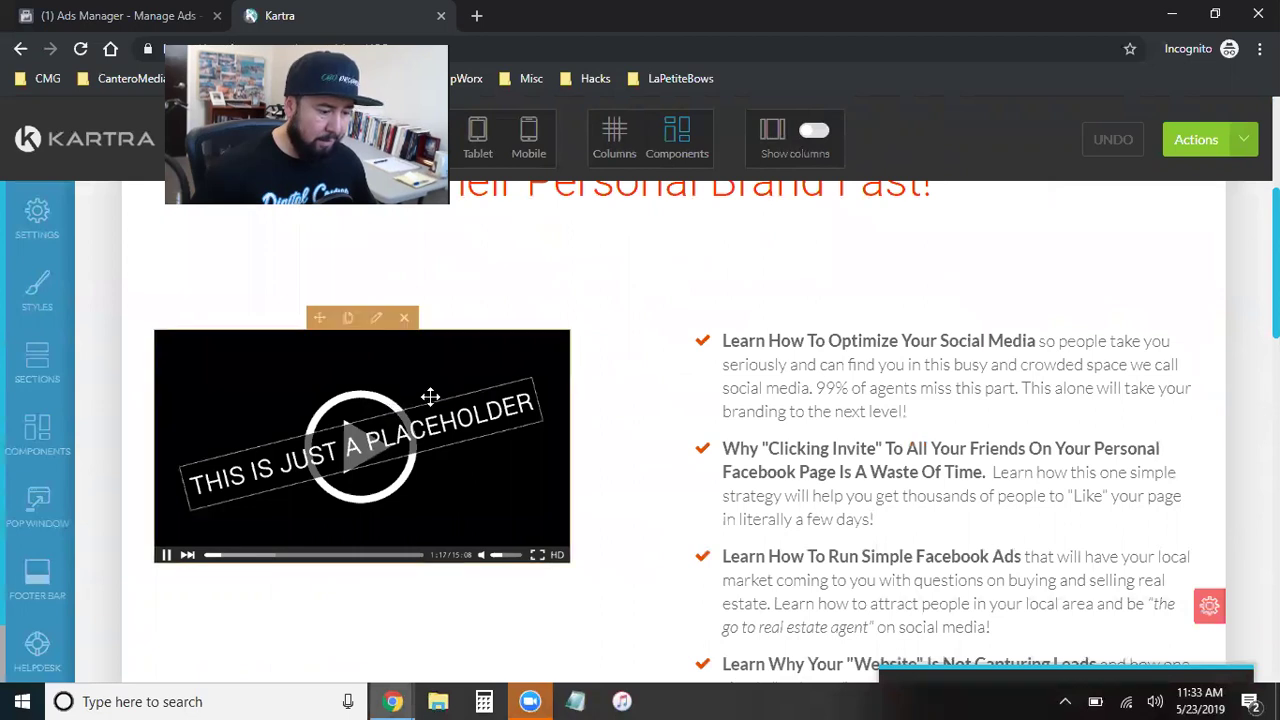
scroll(603, 360, down, 4)
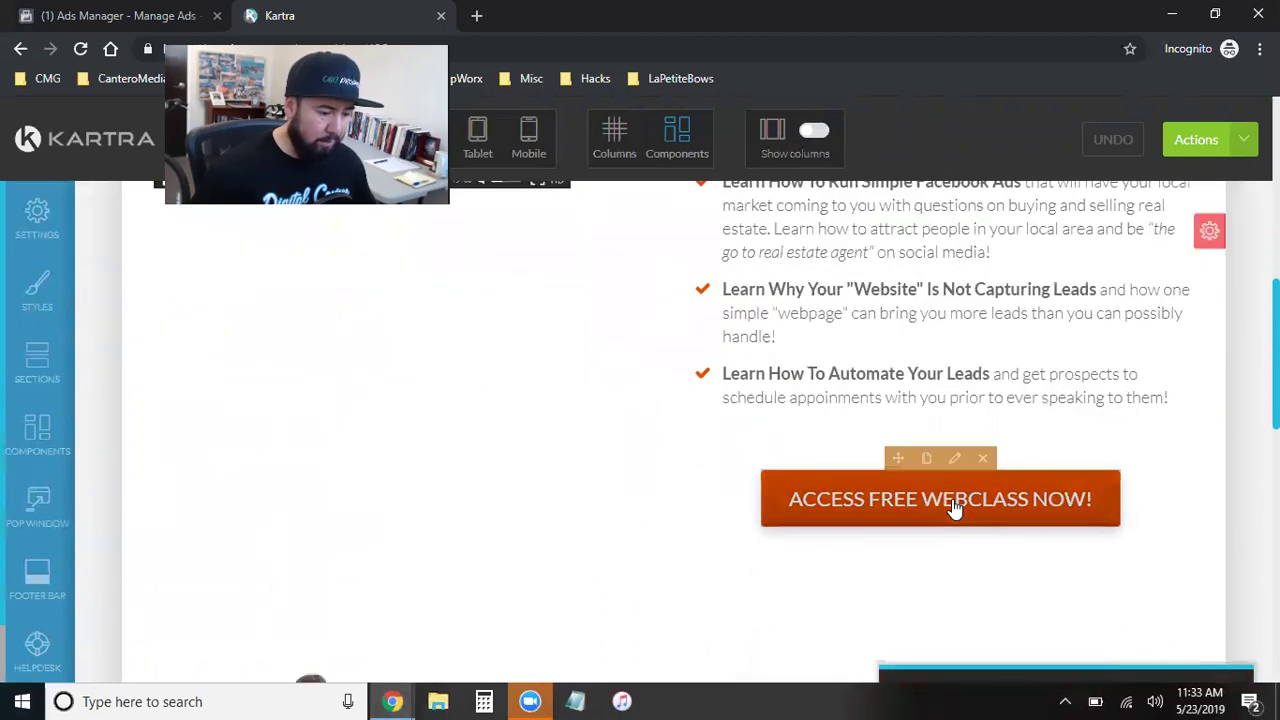
click(946, 506)
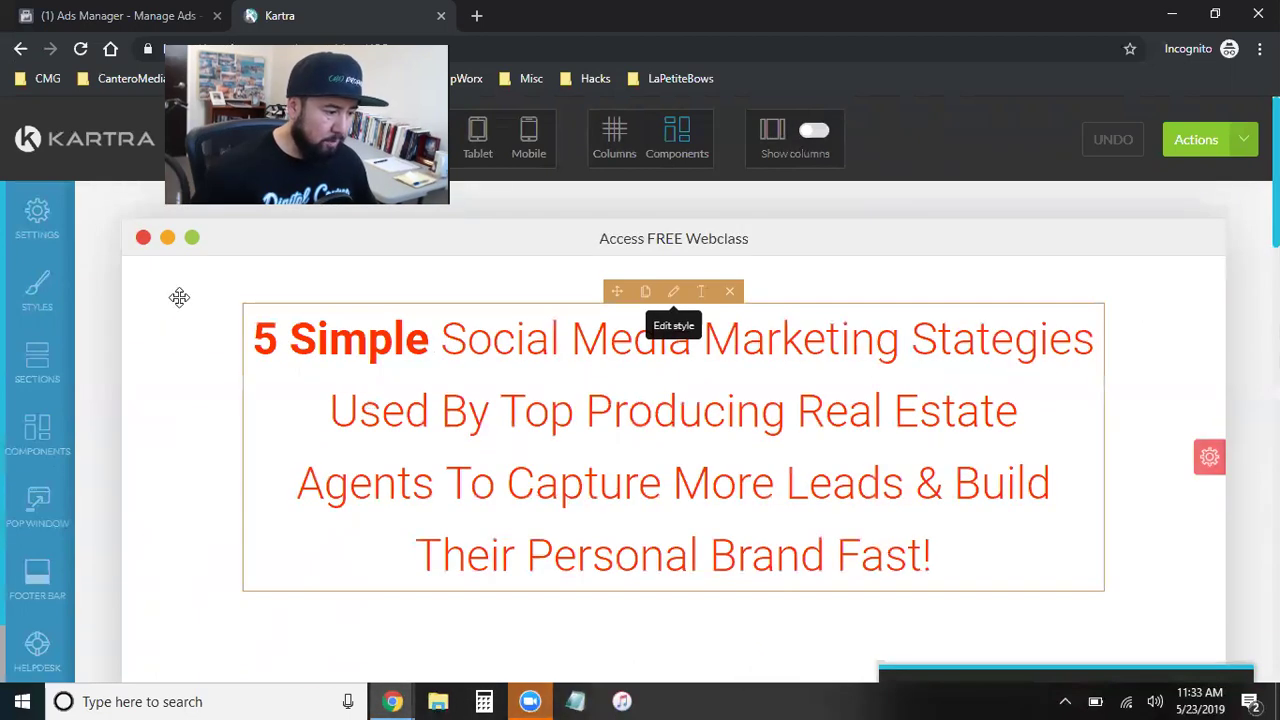
click(37, 222)
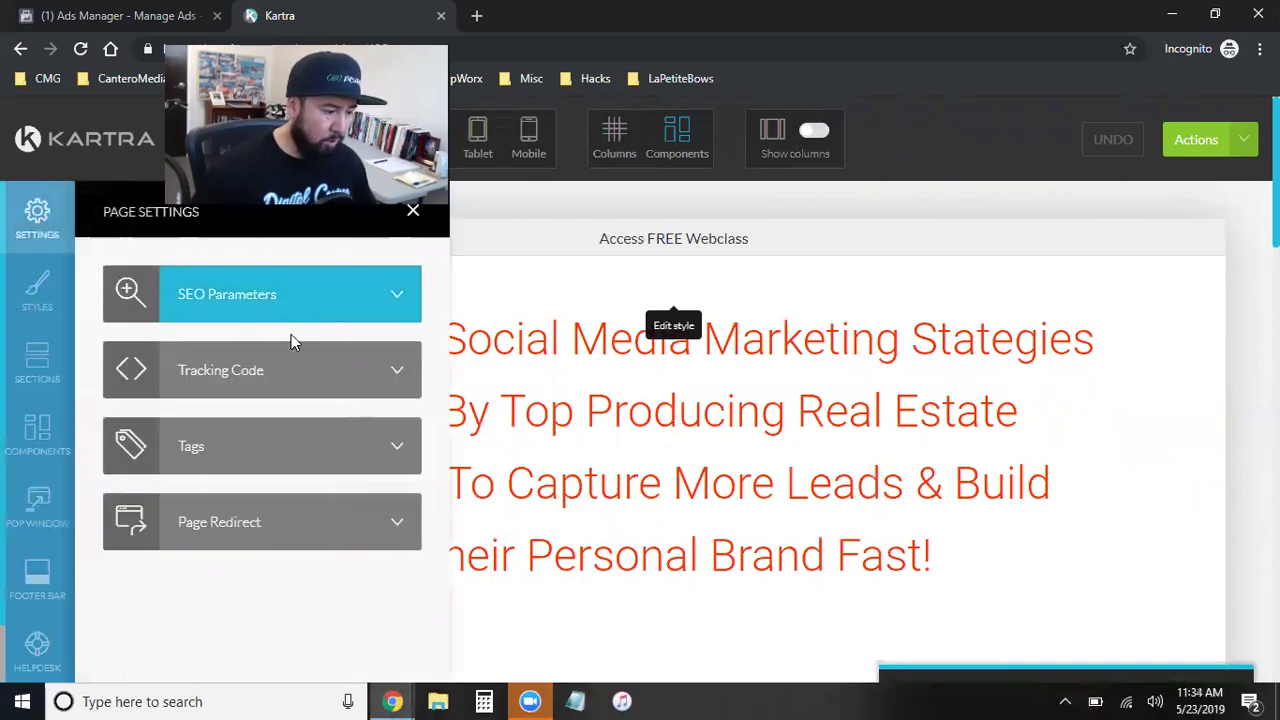
click(277, 374)
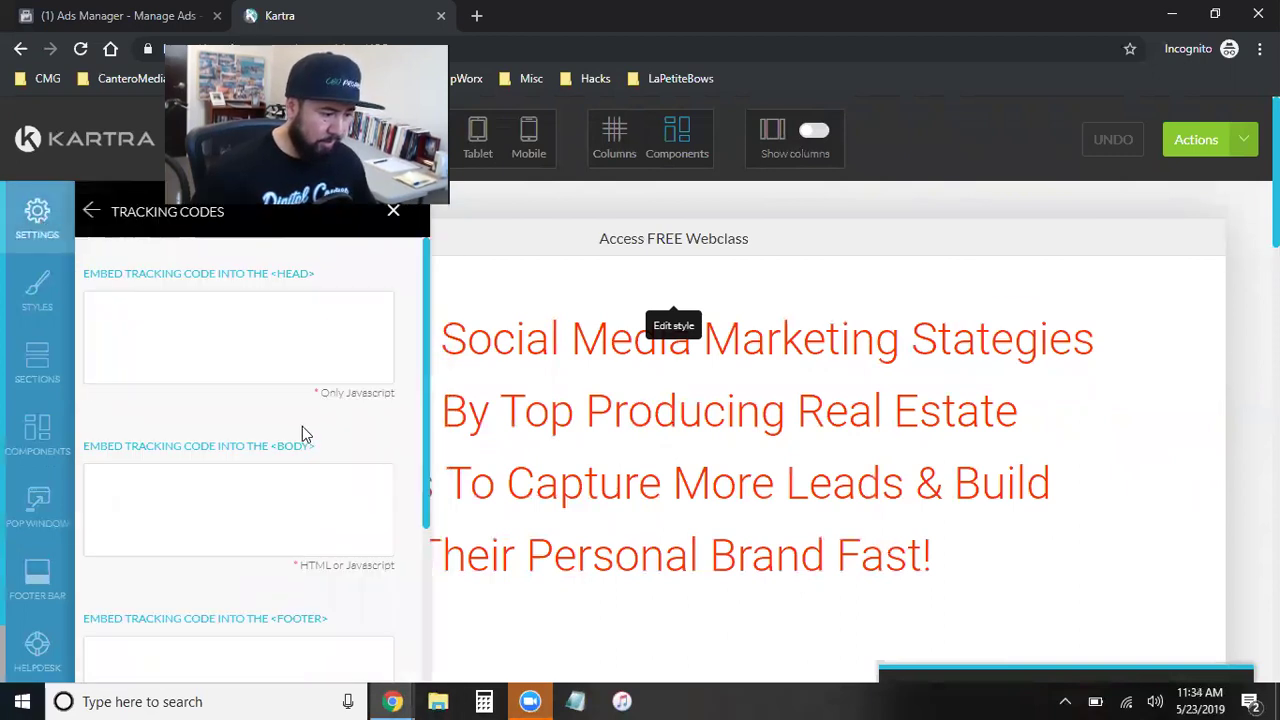
Delete the existing pixel code from the Facebook ads tracking code field
click(215, 322)
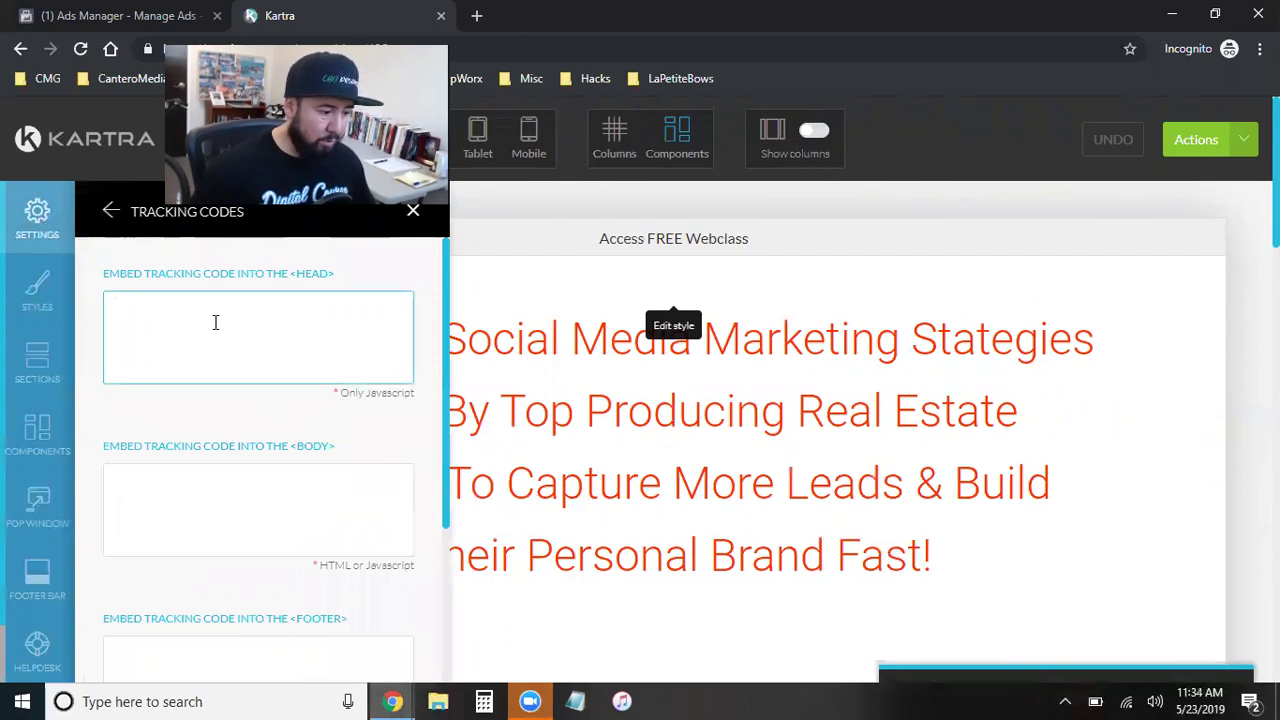
scroll(215, 322, down, 1)
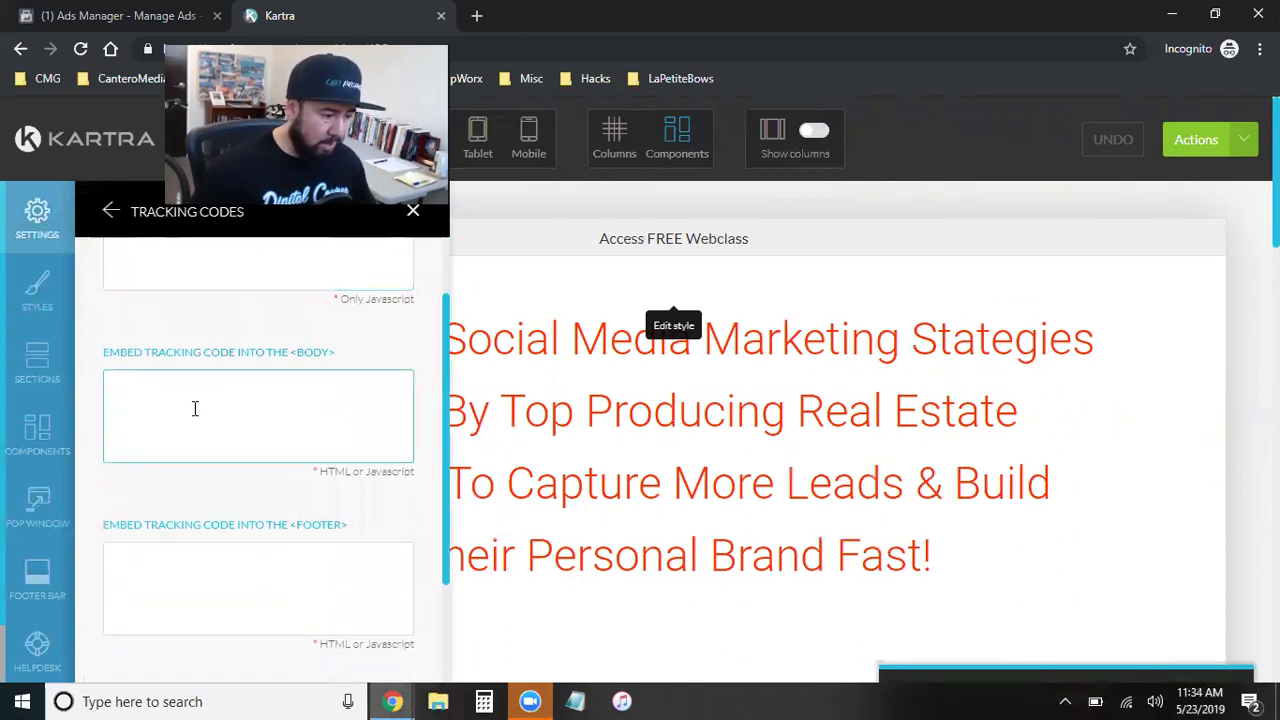
click(181, 408)
scroll(180, 408, down, 1)
drag(121, 542, 163, 542)
click(113, 510)
drag(115, 510, 298, 601)
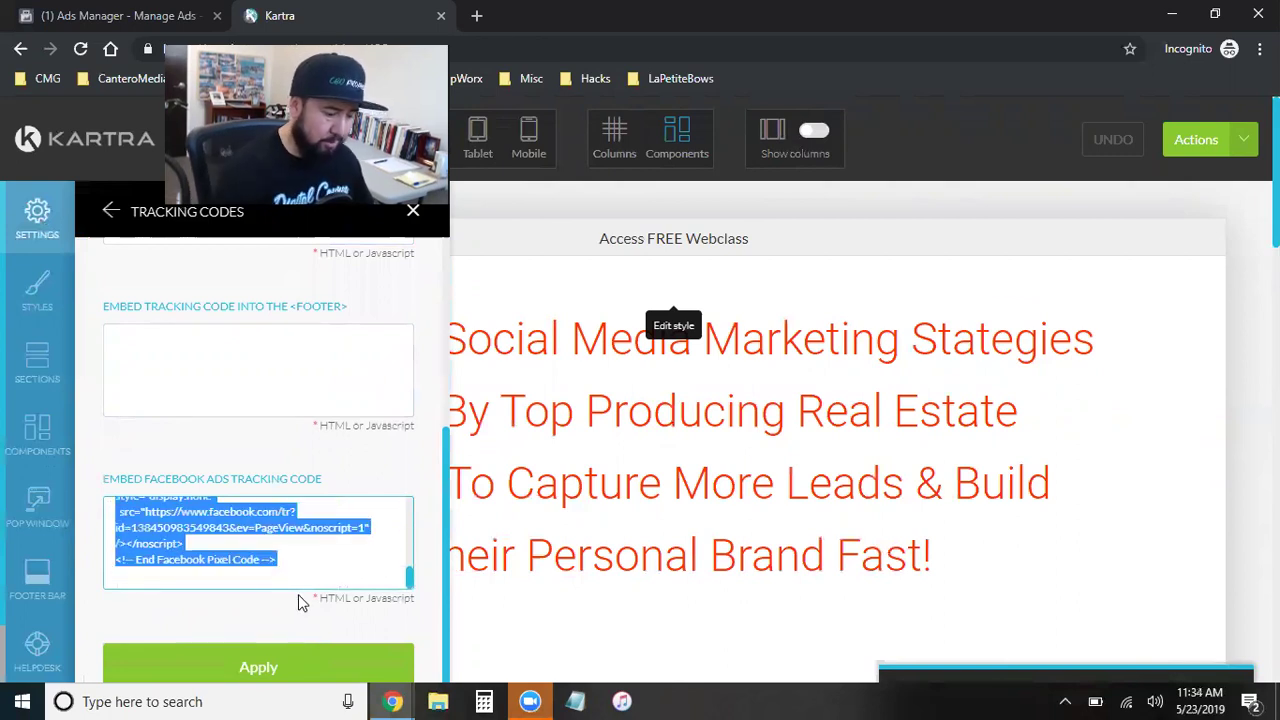
key(BackSpace)
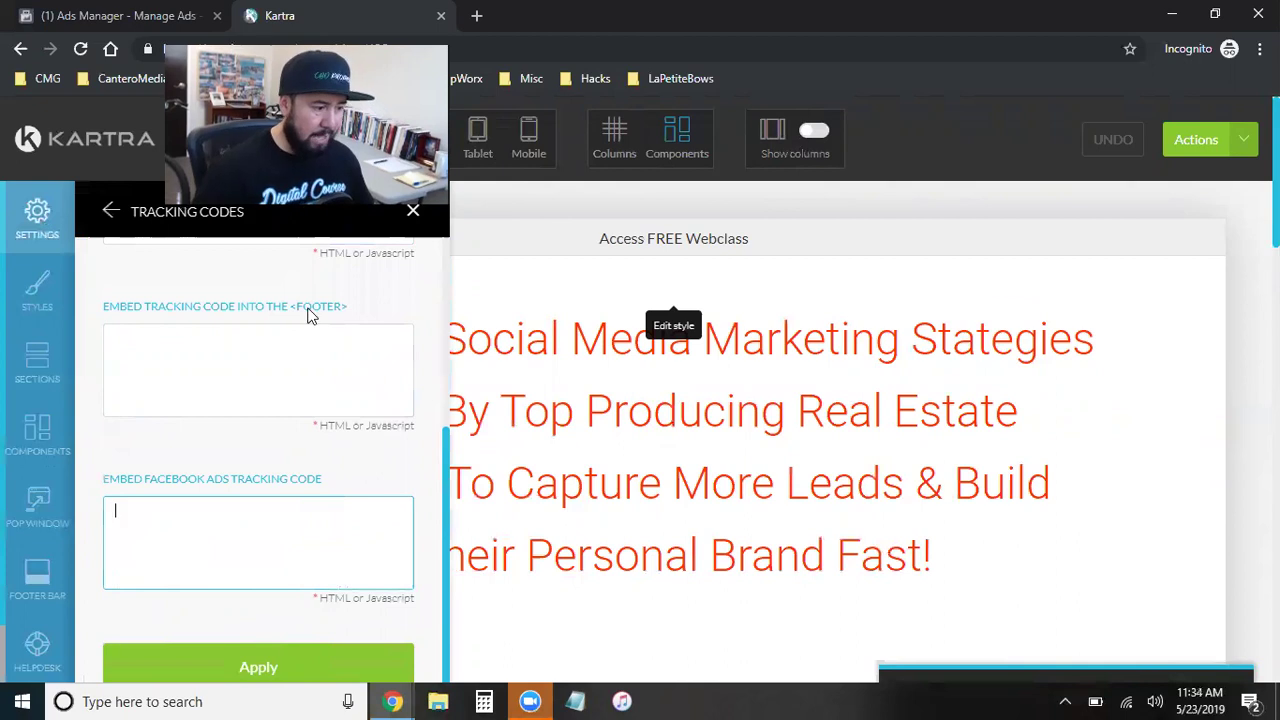
Switch to Facebook Ads Manager and open the Pixels data sources among all its tools
click(130, 25)
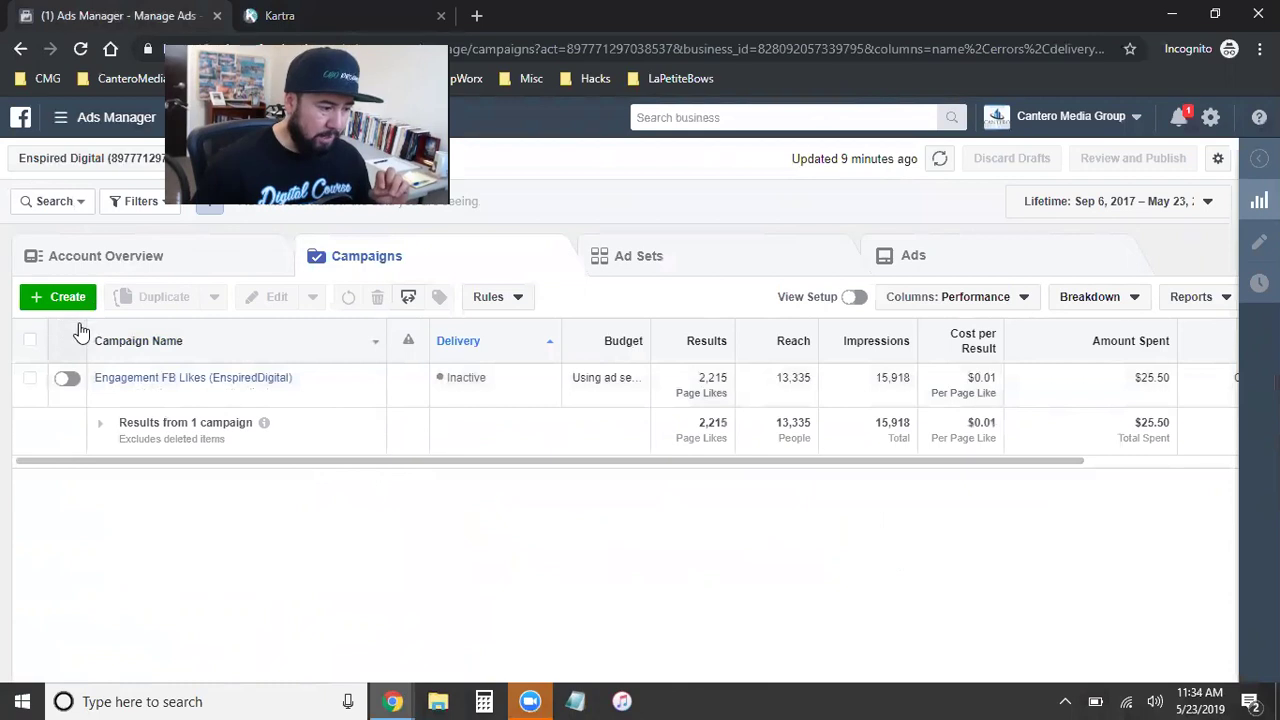
click(61, 119)
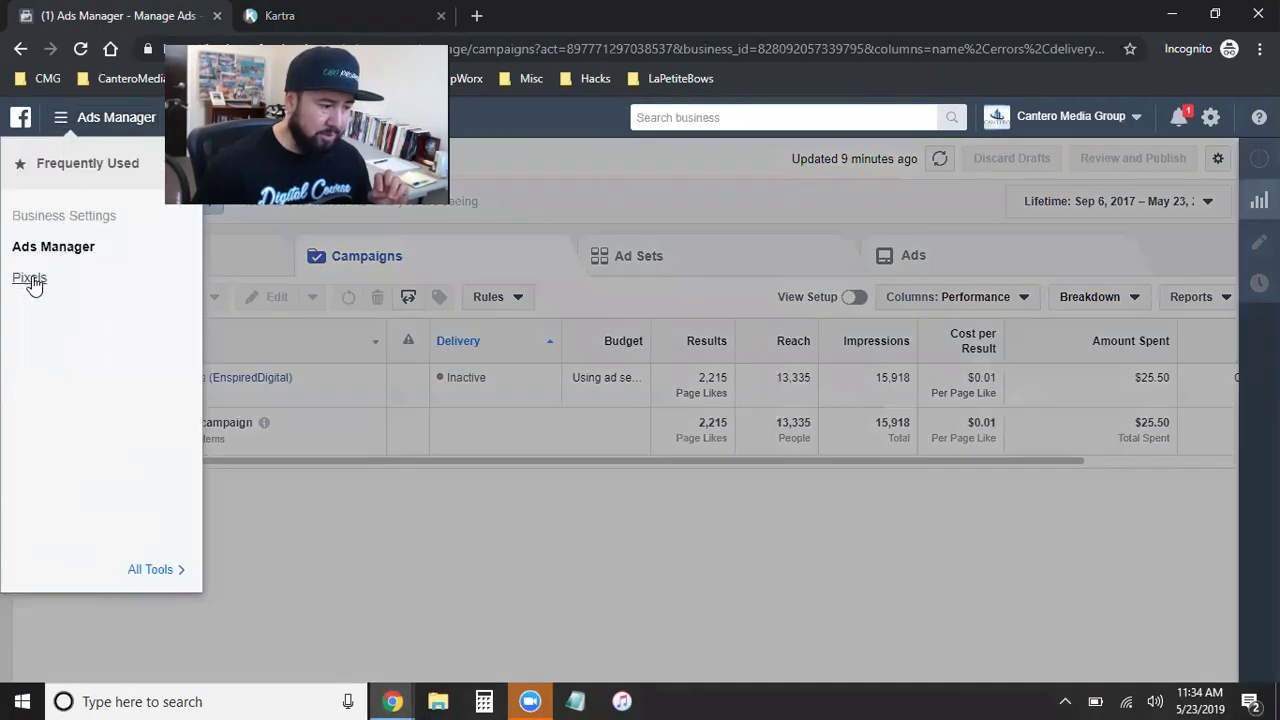
mouse_move(138, 572)
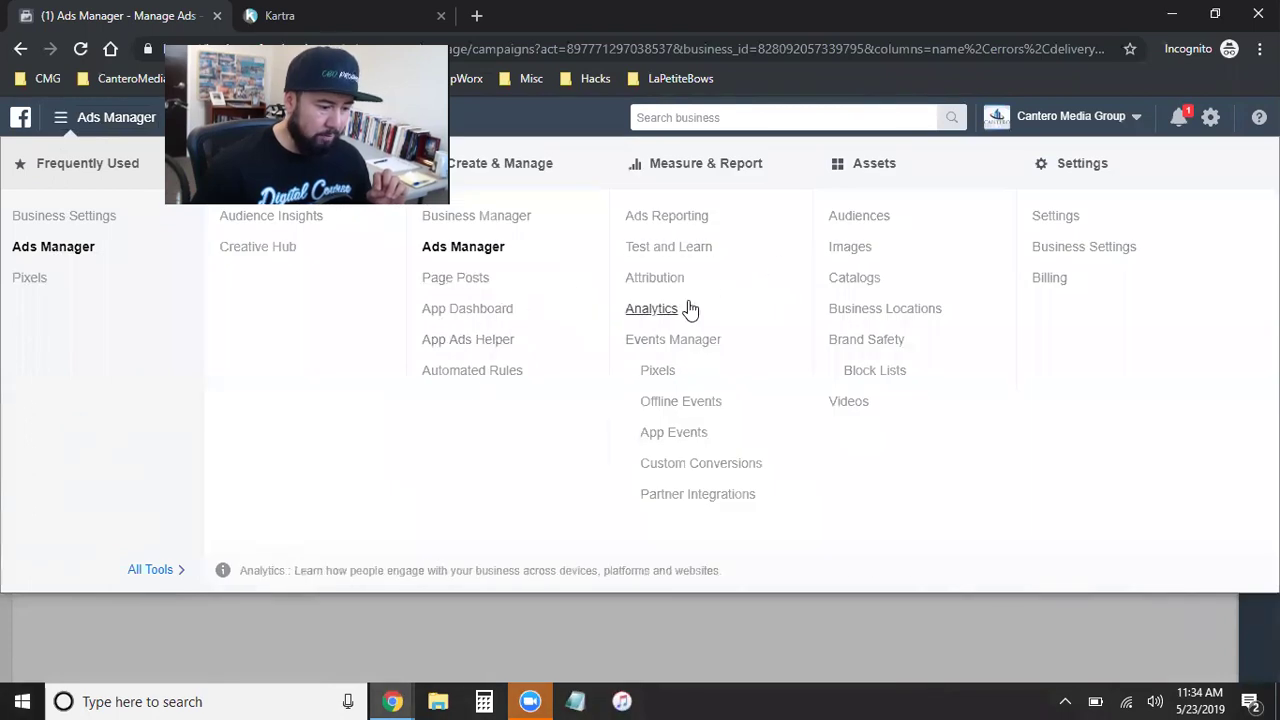
click(658, 376)
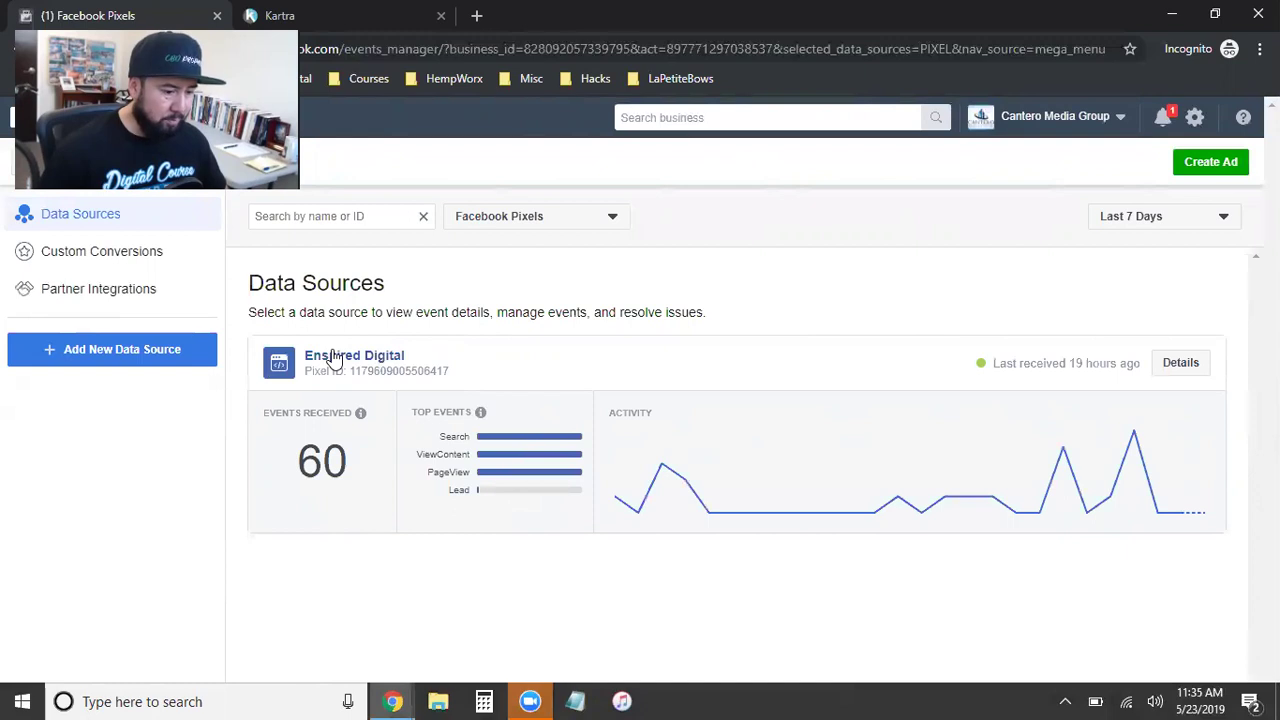
Open the Enspired Digital pixel and start its installation with the option to manually install the pixel code
click(333, 358)
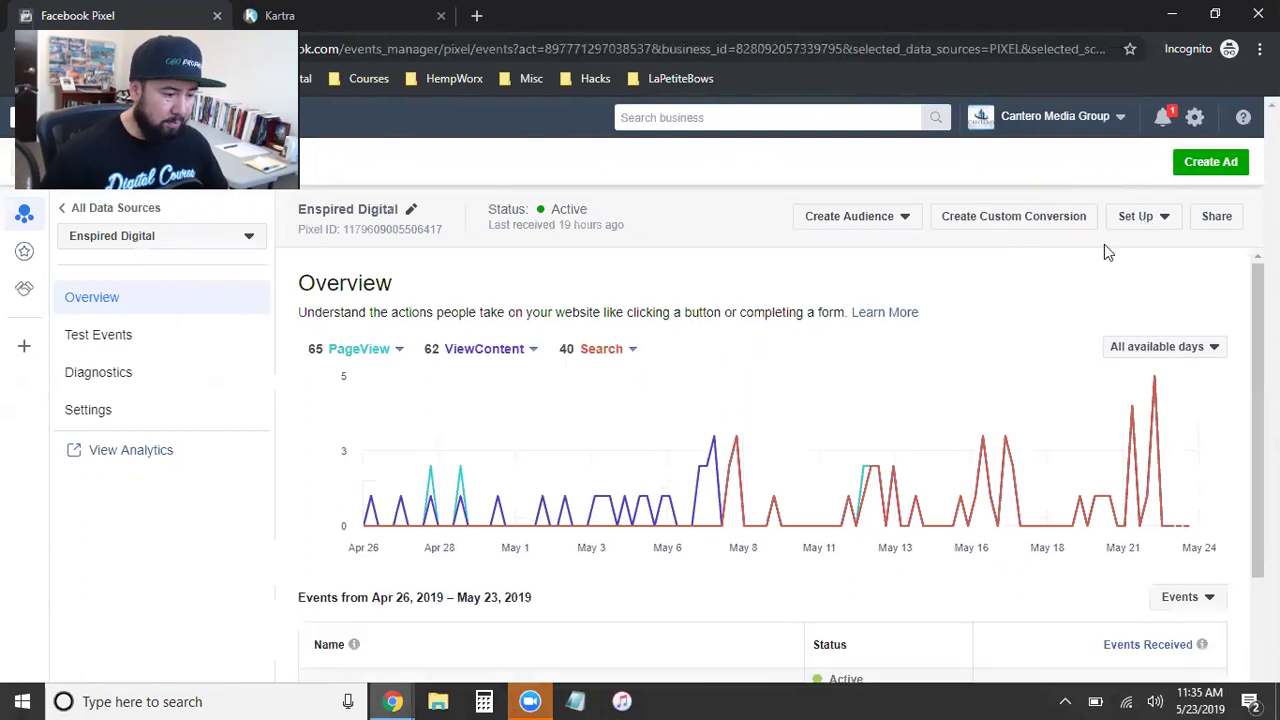
click(1165, 222)
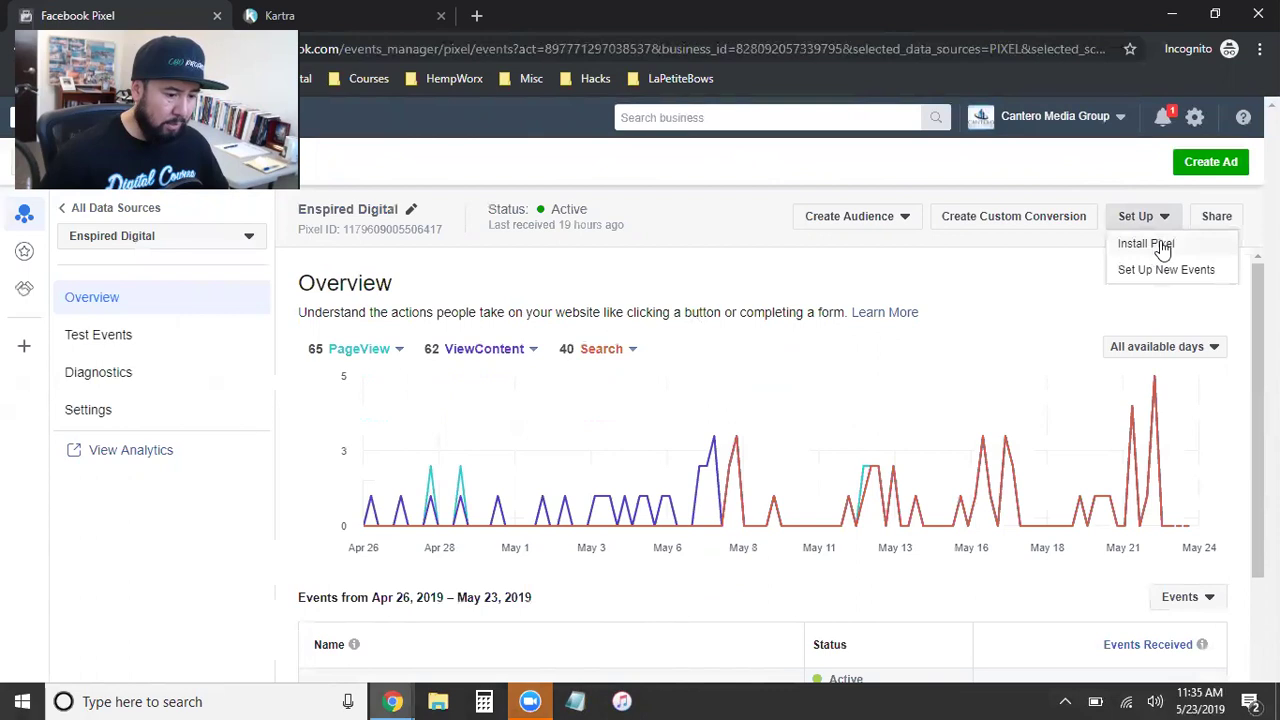
click(1160, 244)
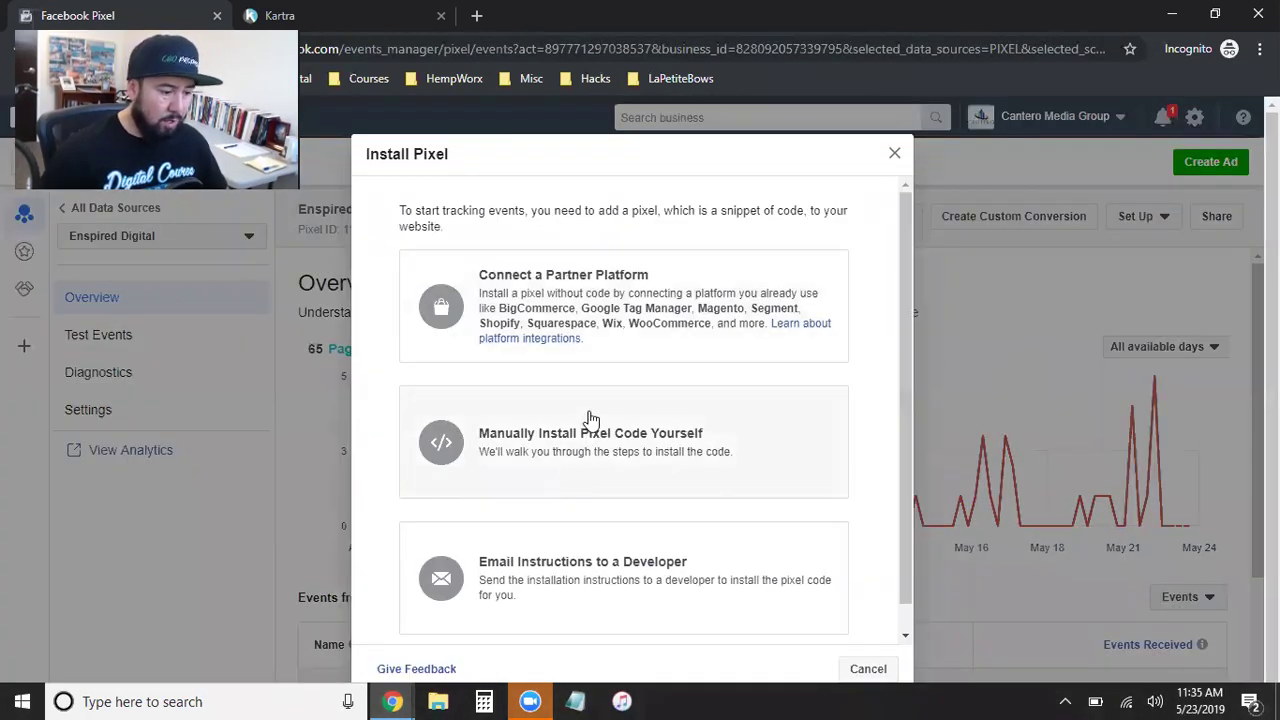
scroll(560, 420, down, 1)
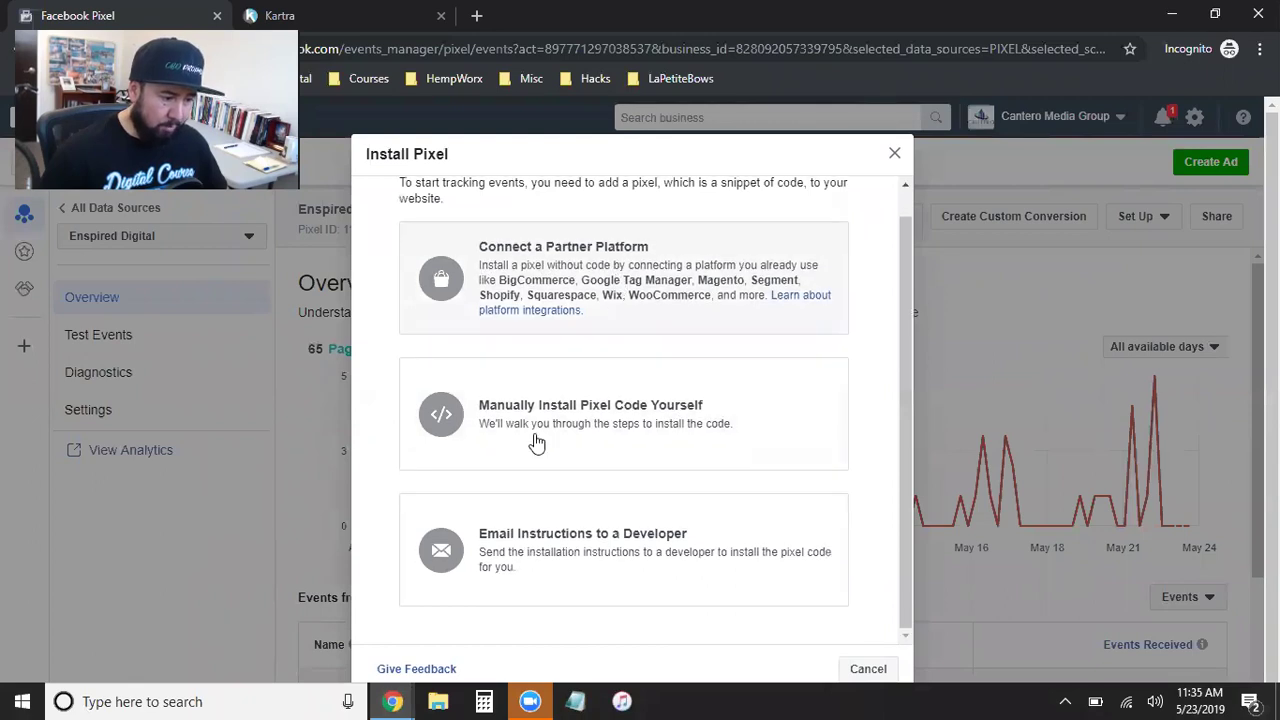
scroll(690, 450, down, 1)
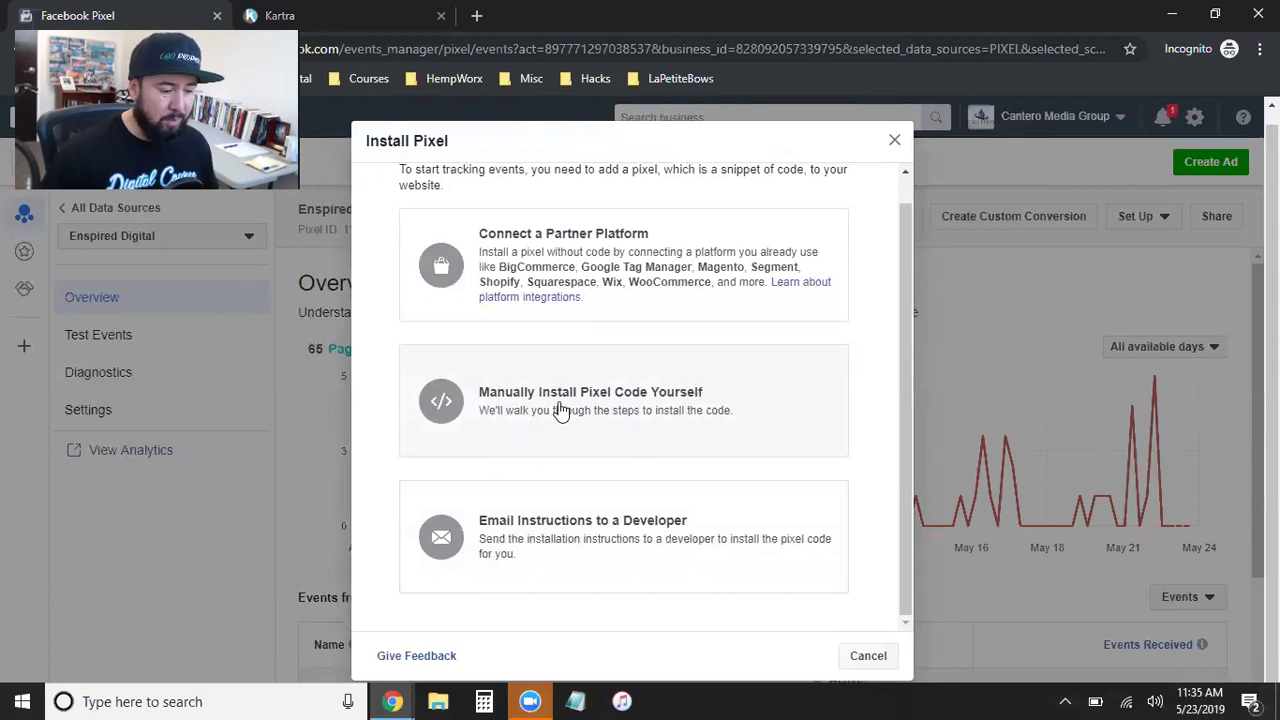
click(558, 410)
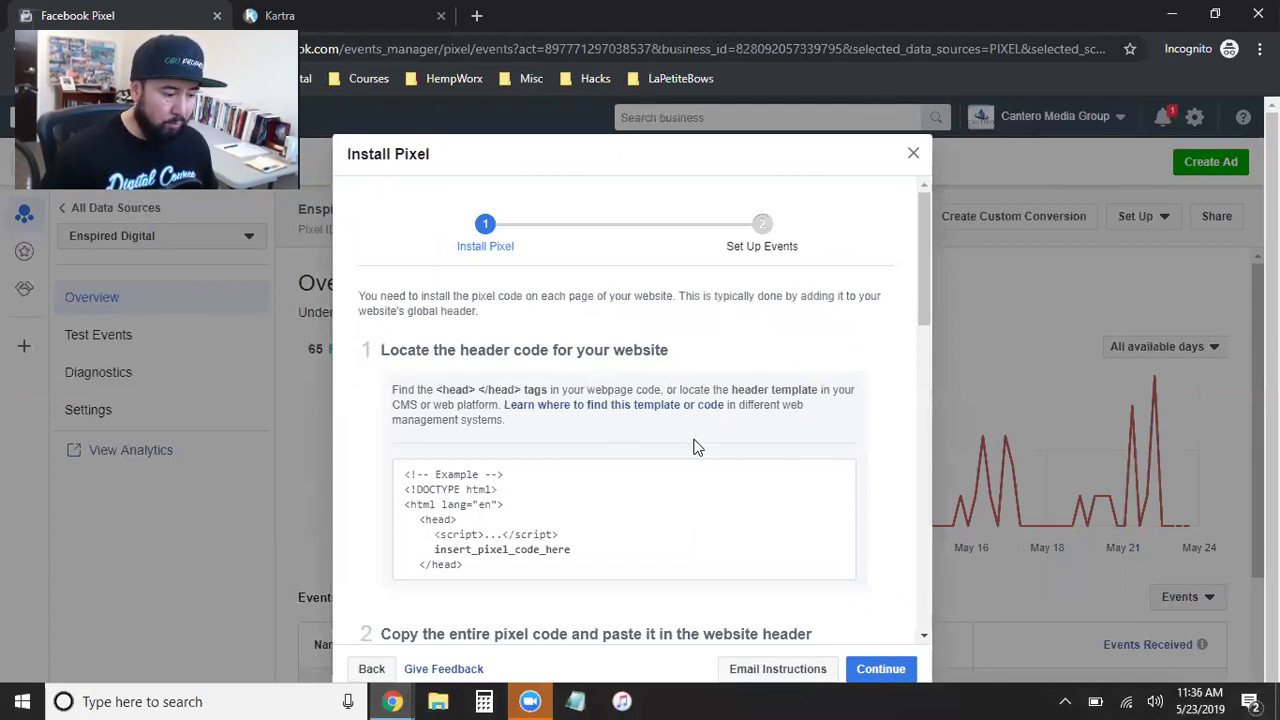
Copy the entire Facebook pixel base code from the installation instructions to the clipboard
scroll(695, 446, down, 1)
scroll(508, 422, down, 2)
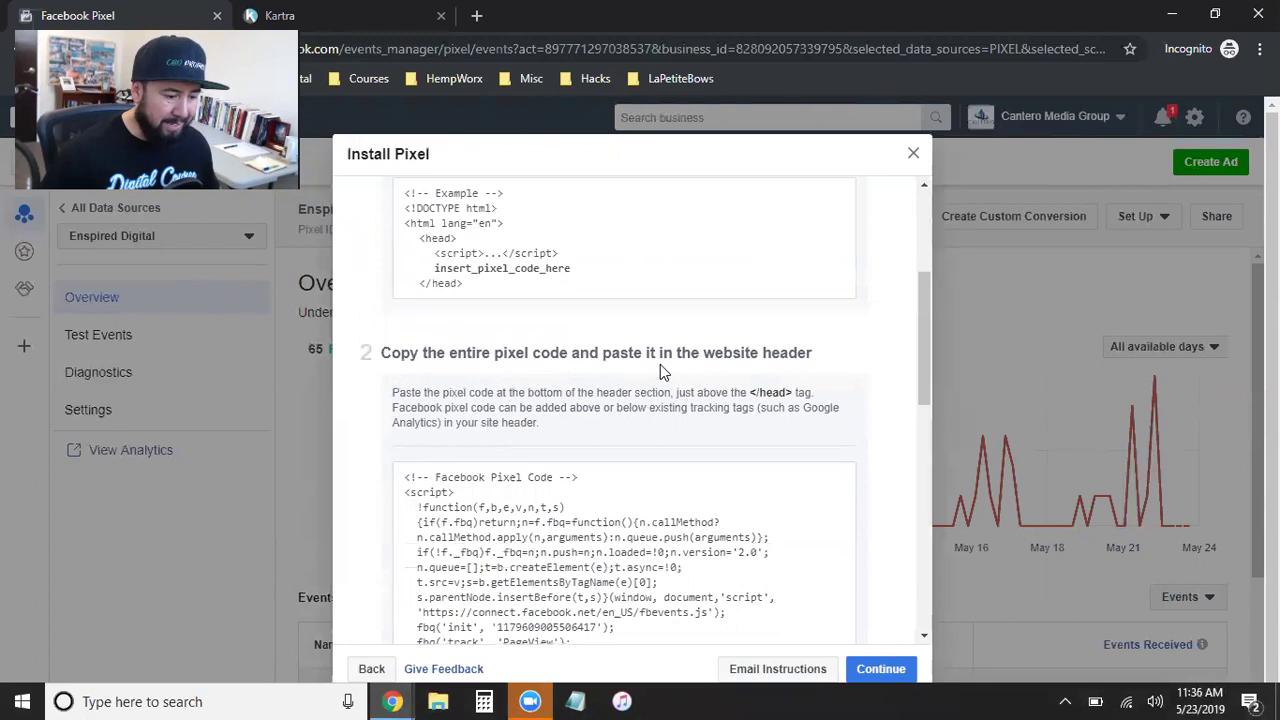
scroll(762, 375, down, 2)
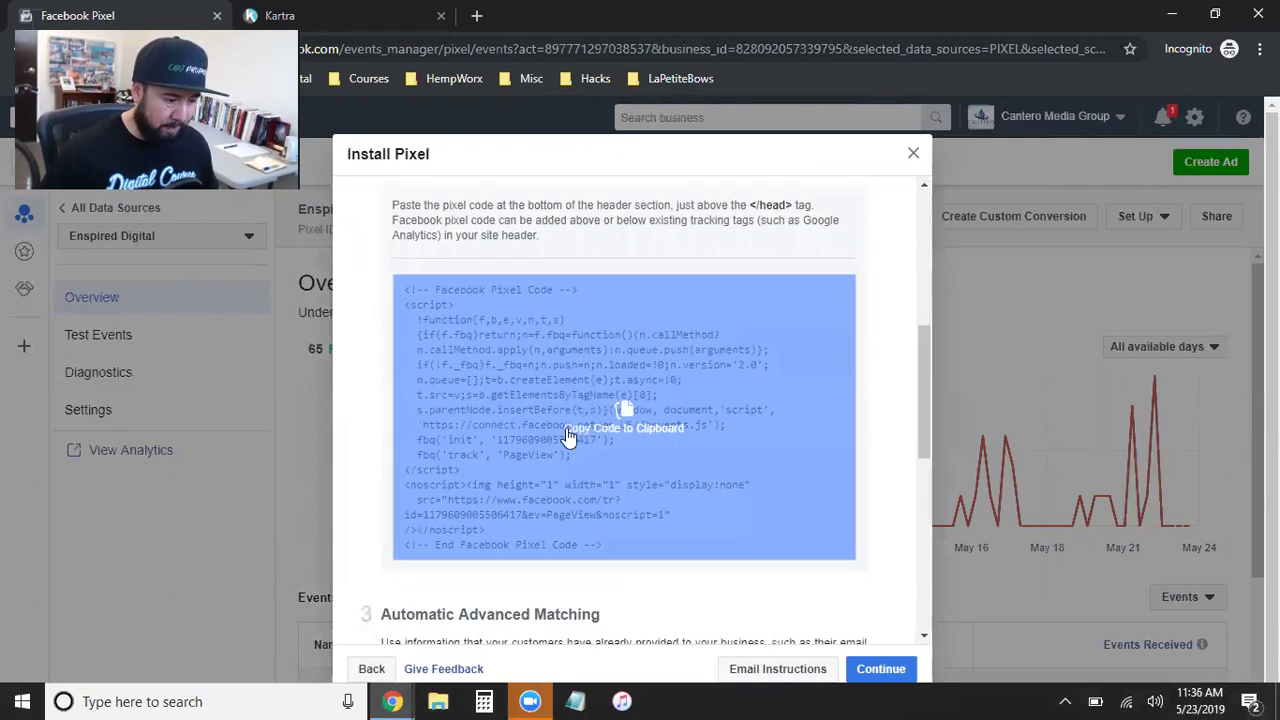
click(620, 430)
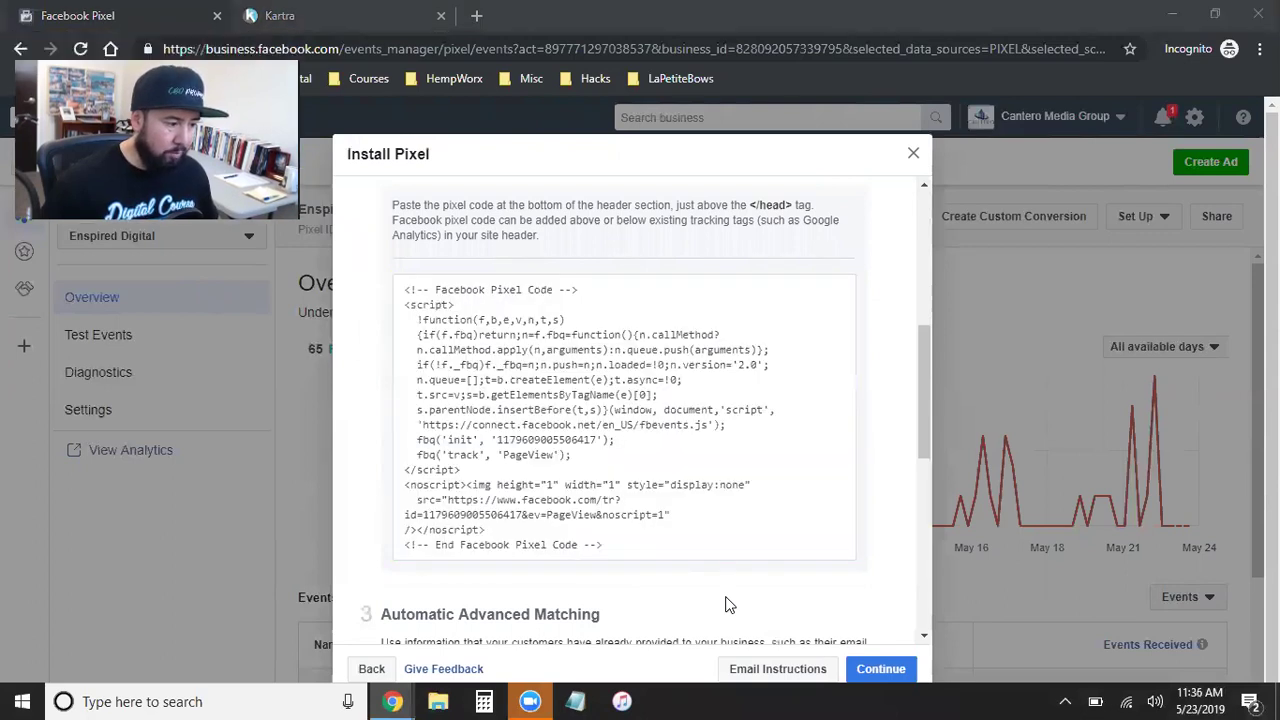
Switch to Kartra and paste the pixel code into the Facebook ads tracking code field, adding a blank line after it
key(ctrl+Tab)
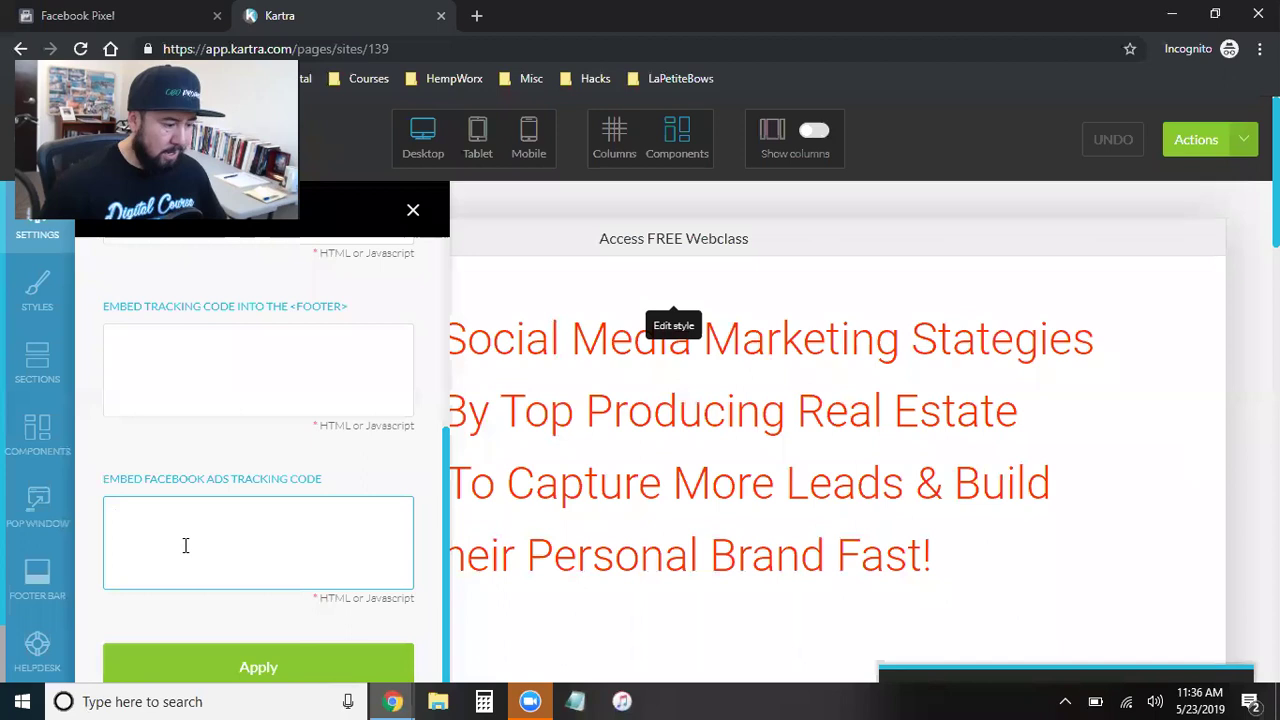
key(ctrl+v)
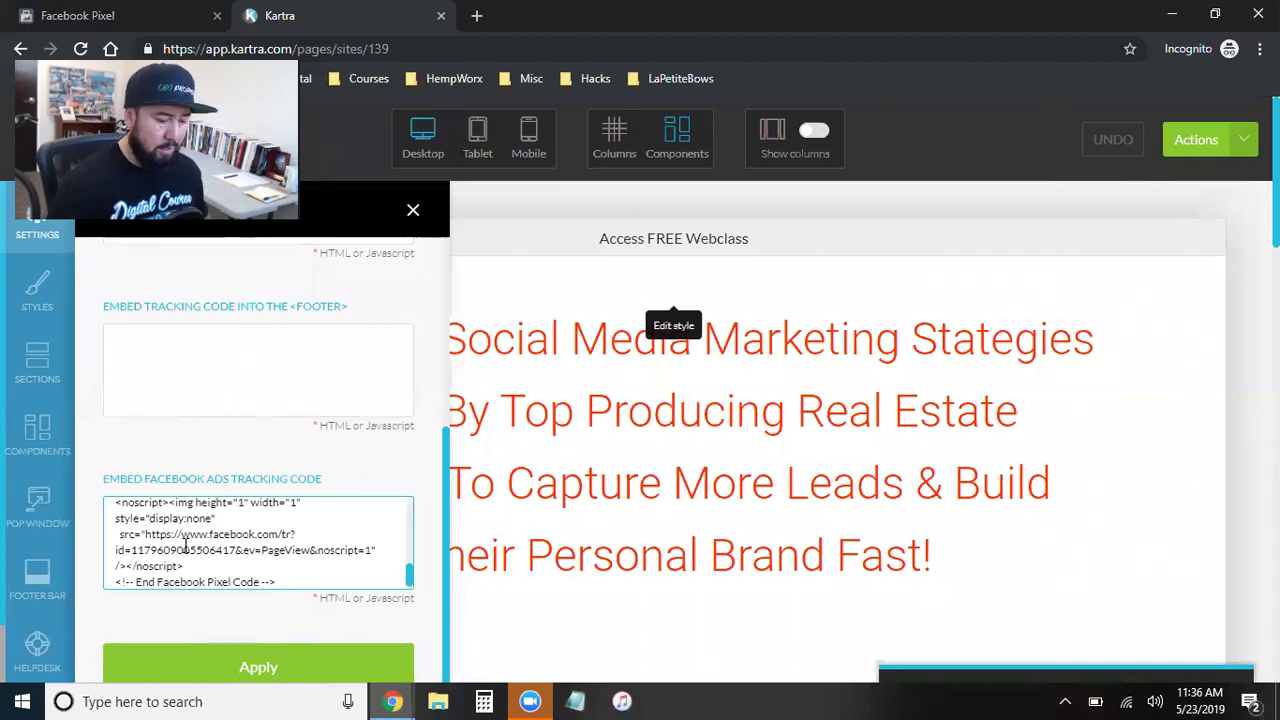
key(Return)
key(Return)
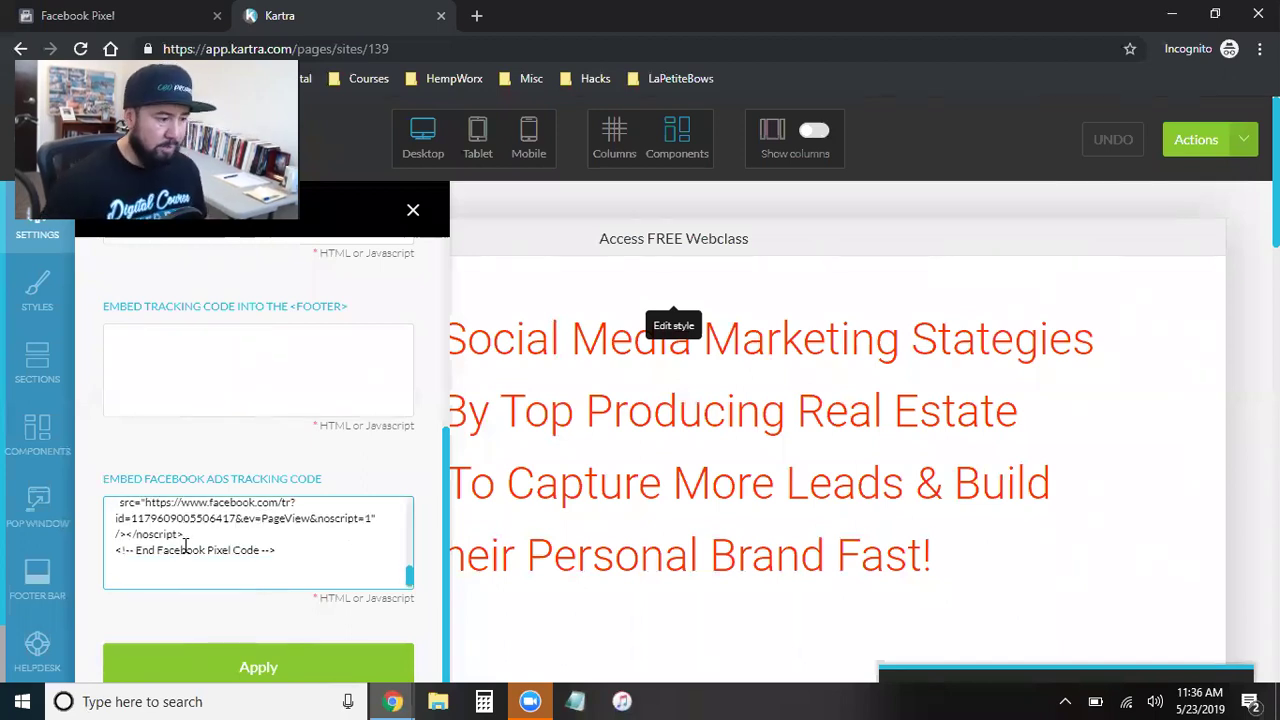
Switch back to Facebook Pixel, continue past Automatic Advanced Matching, and choose to manually install the event code
click(120, 15)
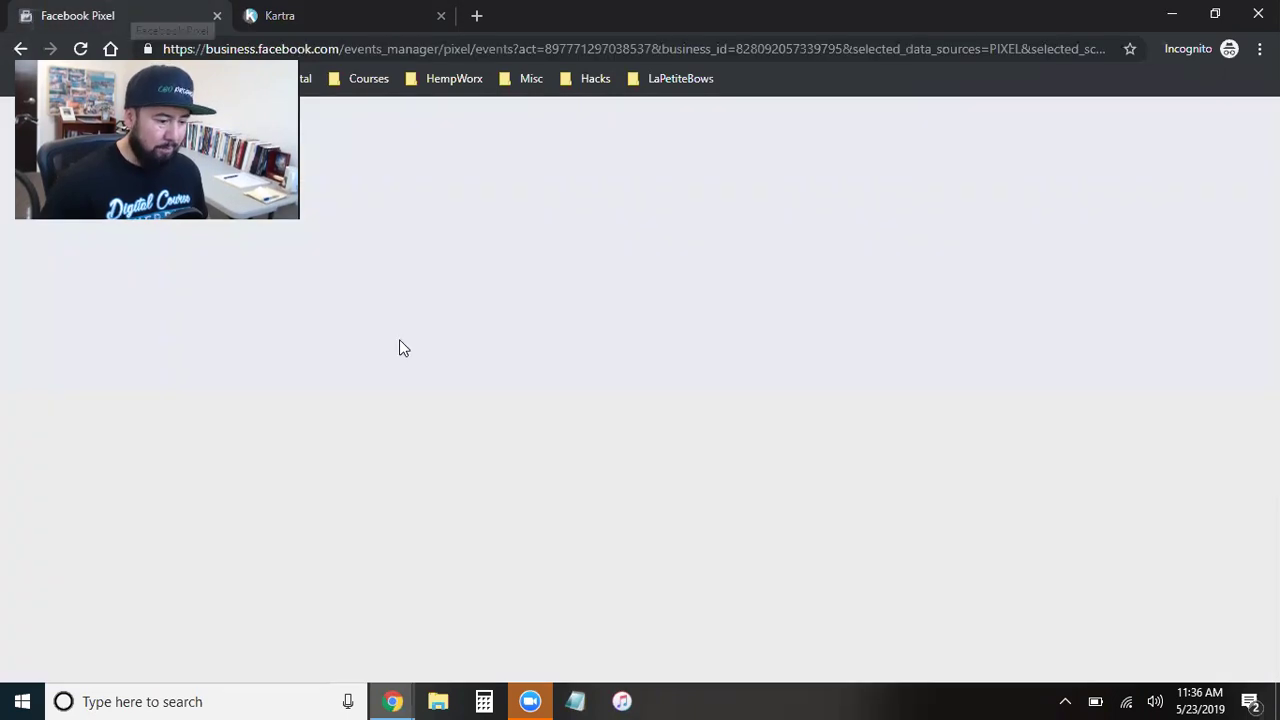
scroll(802, 583, down, 2)
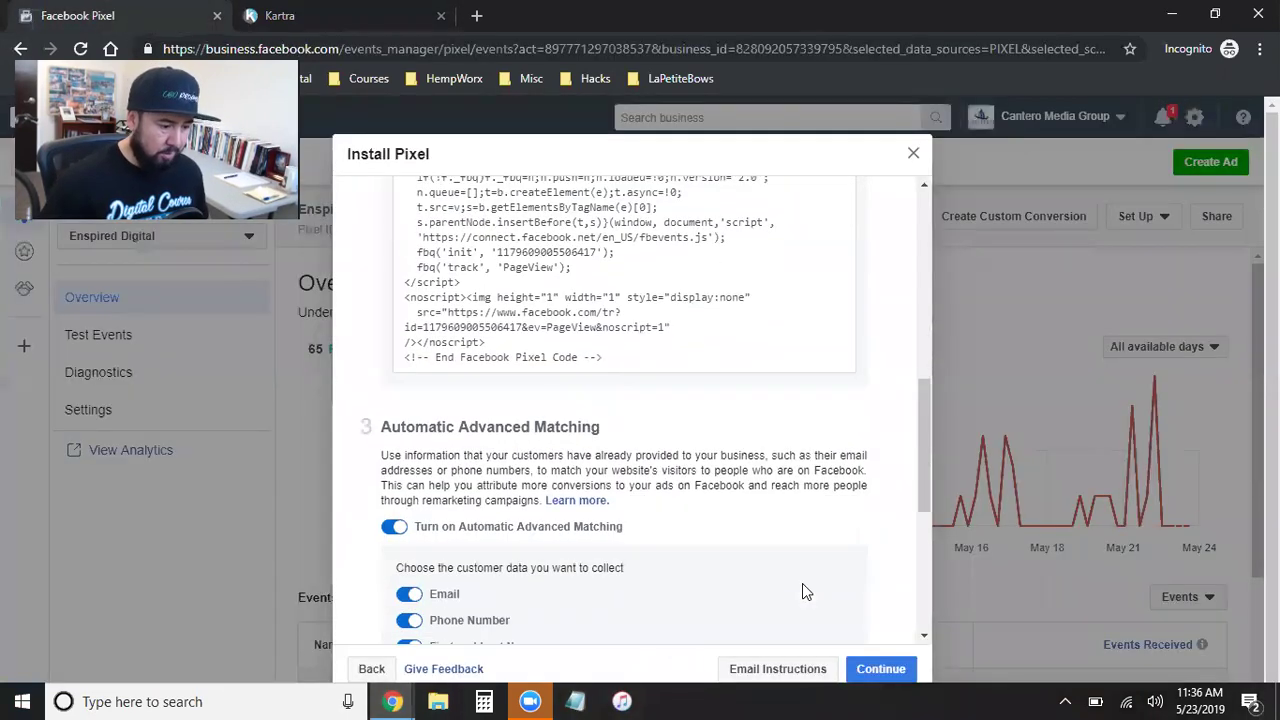
scroll(740, 583, down, 1)
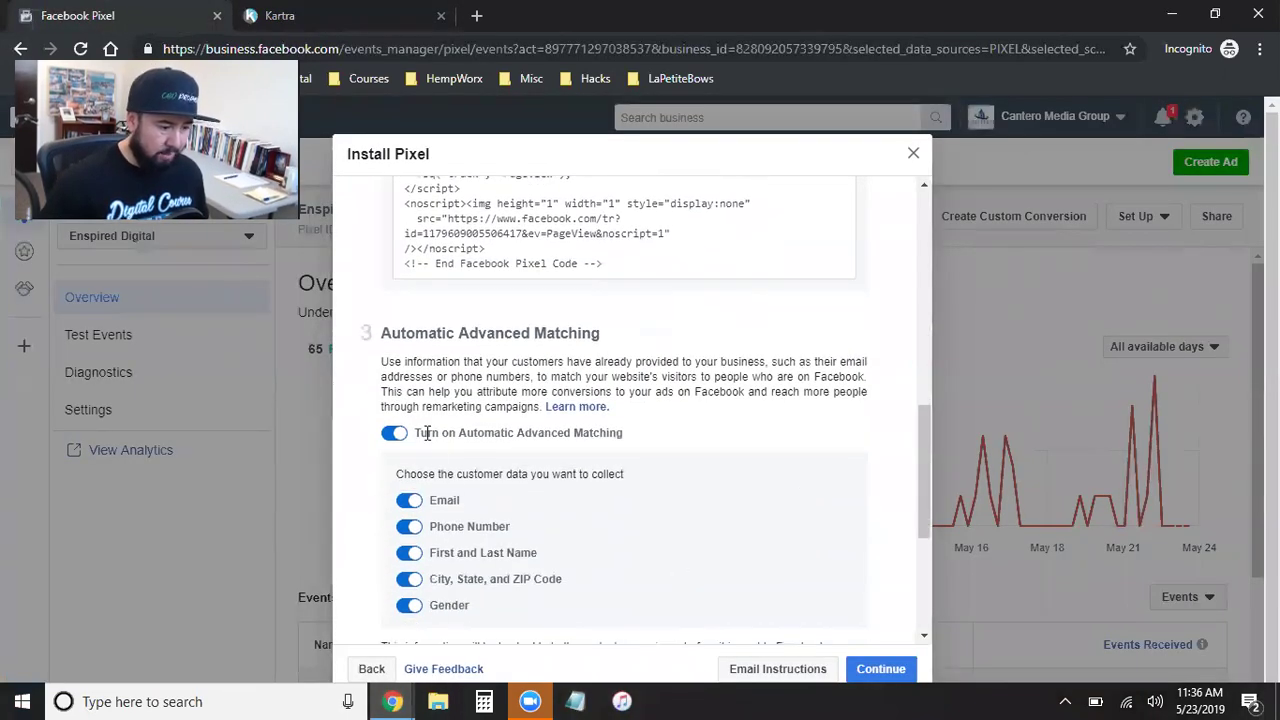
click(879, 675)
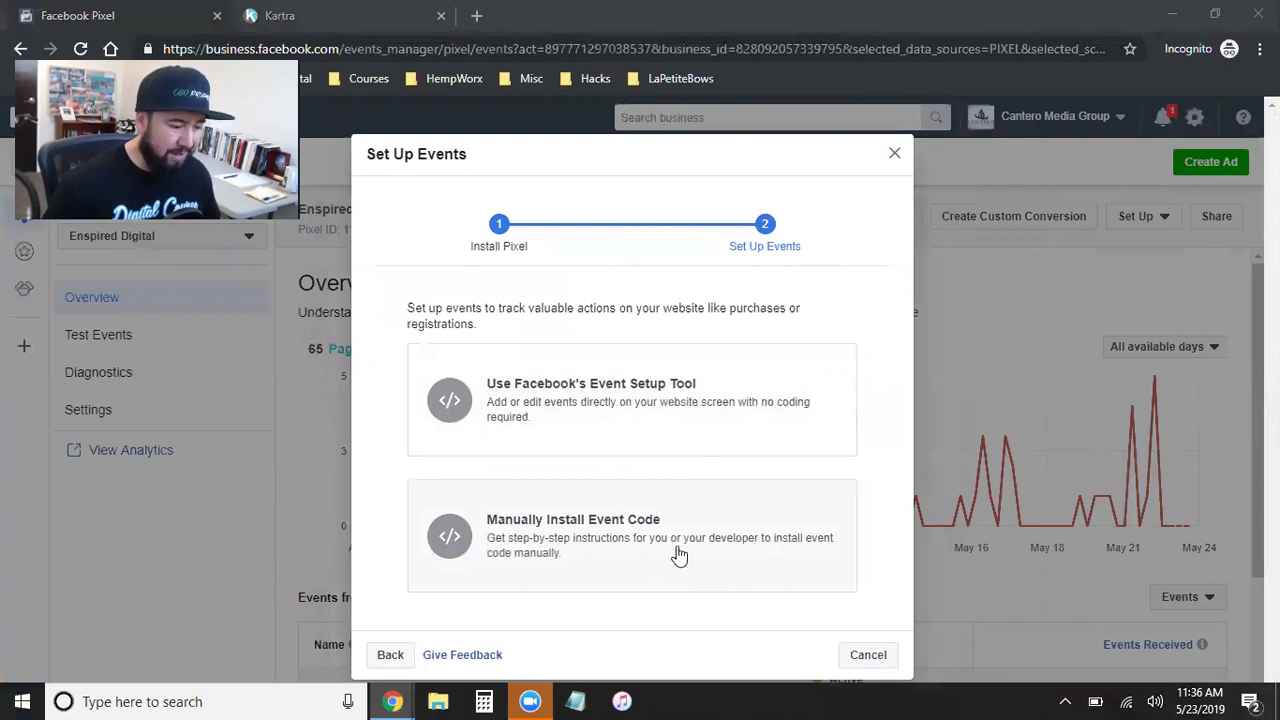
click(604, 551)
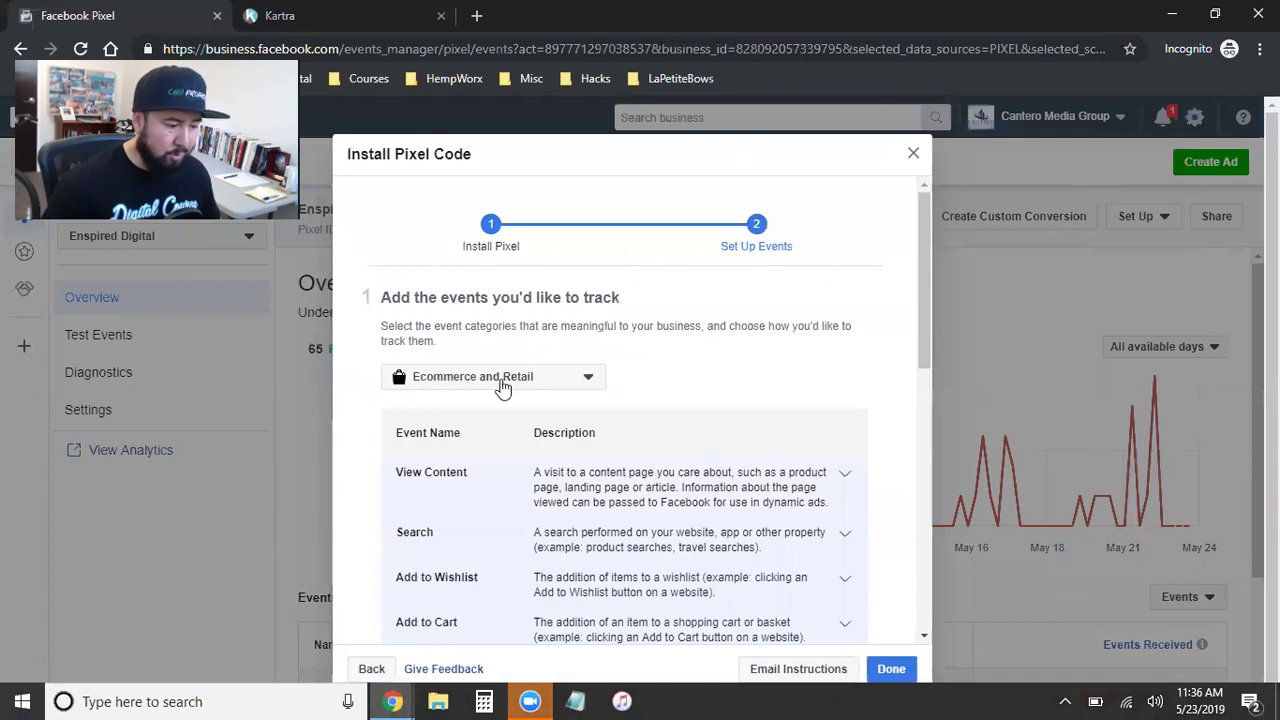
Set the category of events to track to Professional Services
scroll(680, 422, down, 1)
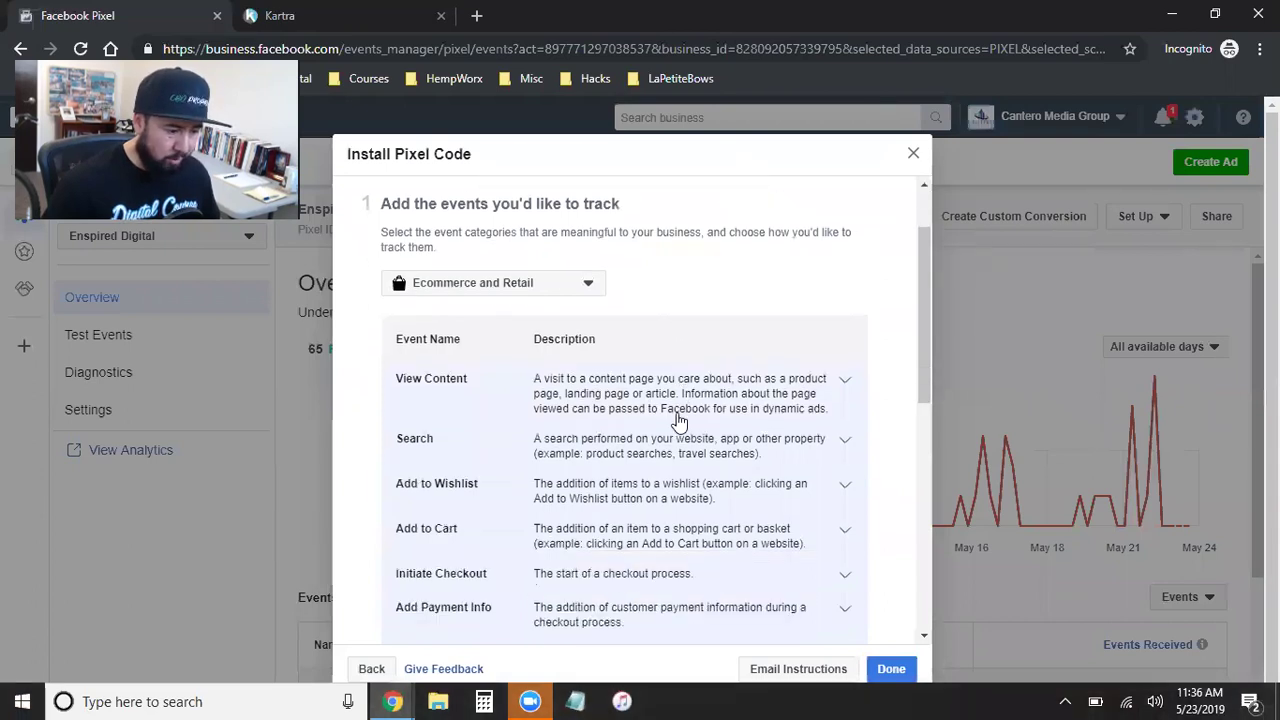
click(540, 285)
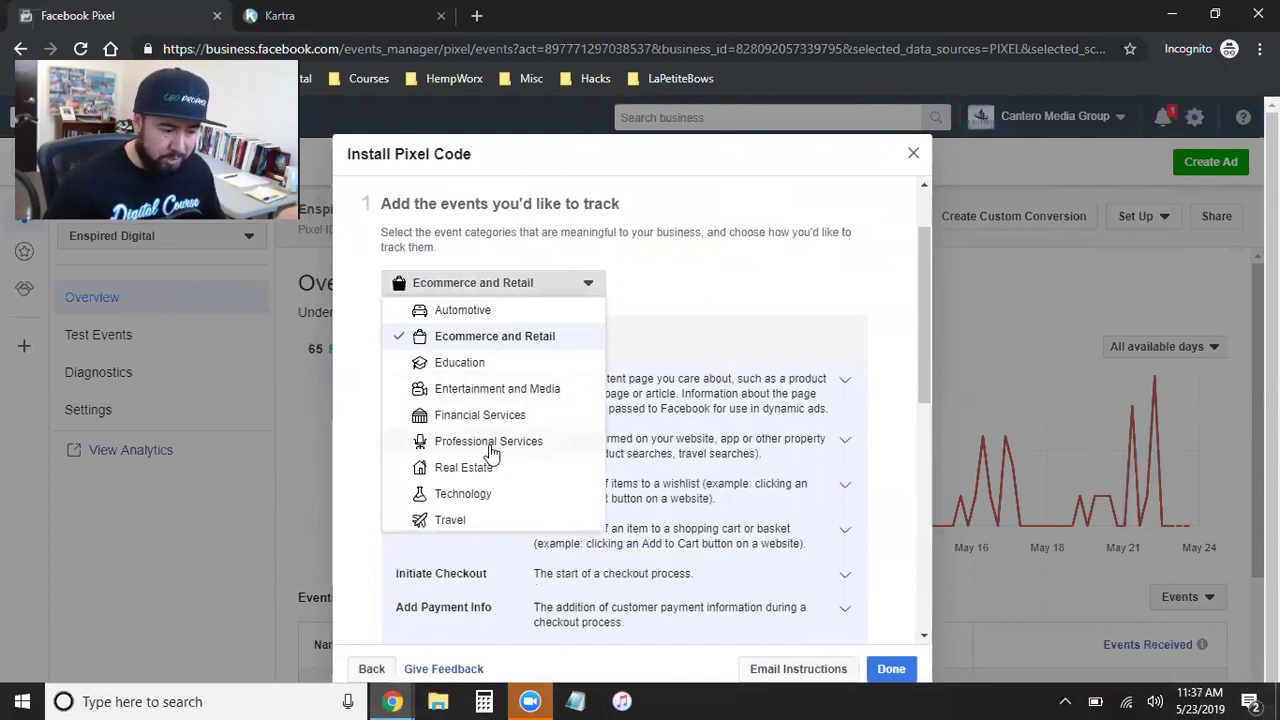
click(490, 443)
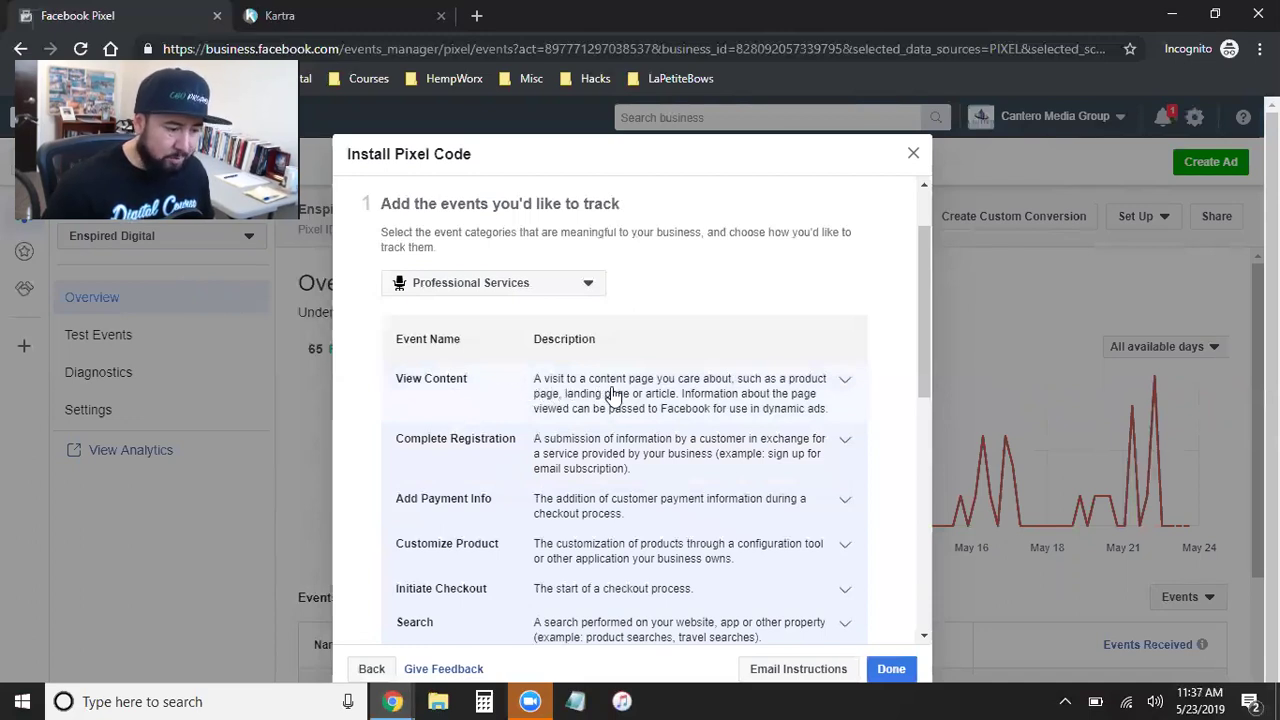
Expand the View Content event, turn off Send Event Parameters, and copy its page-load event code
click(698, 412)
scroll(688, 440, down, 2)
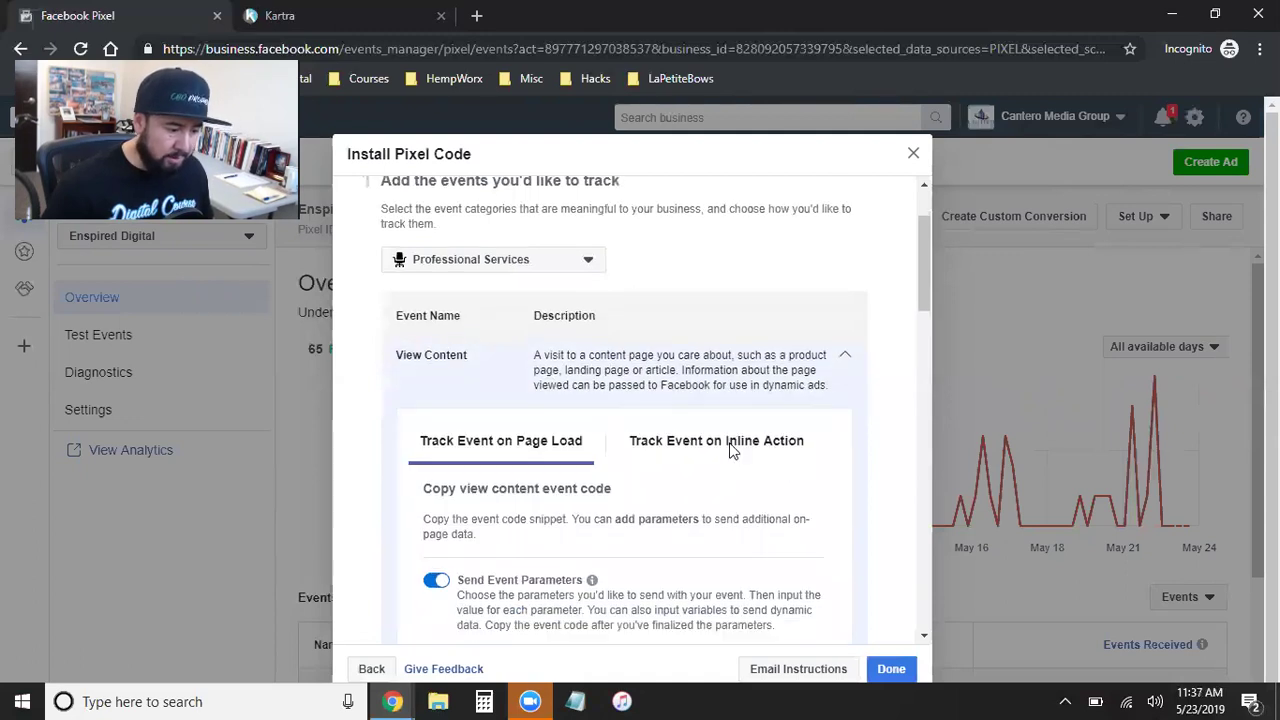
scroll(545, 438, down, 1)
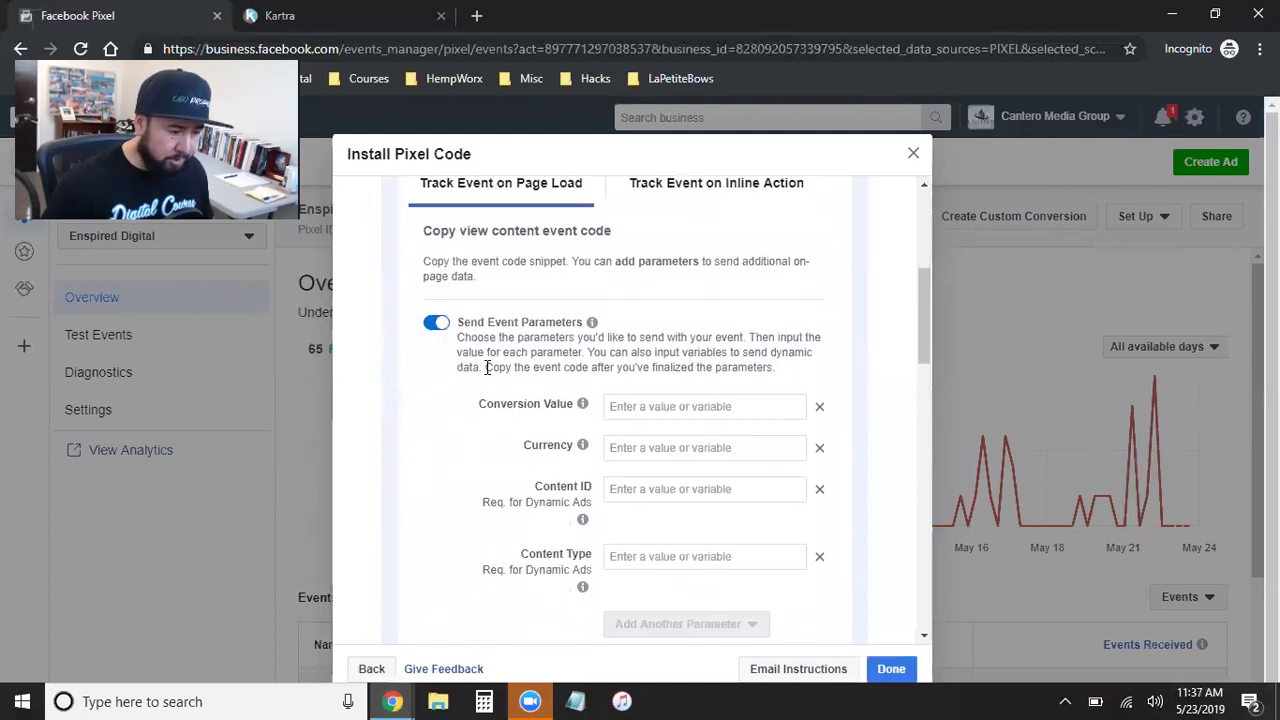
click(437, 324)
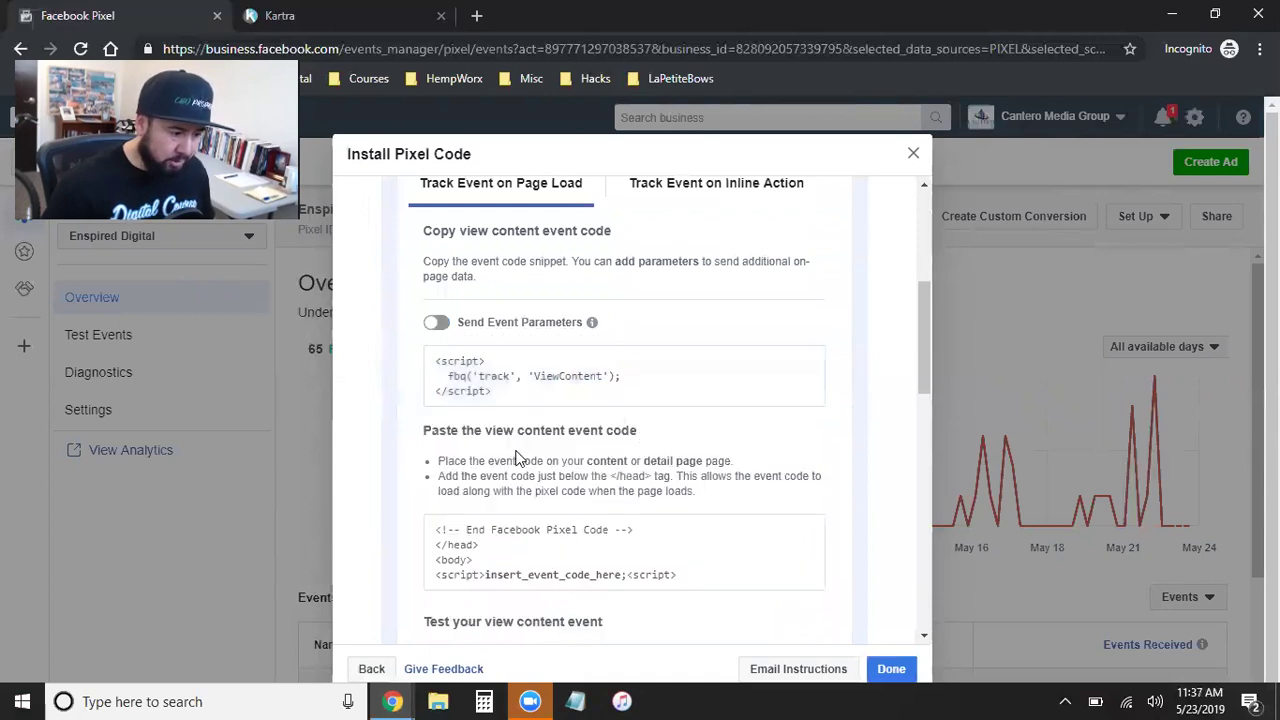
click(655, 388)
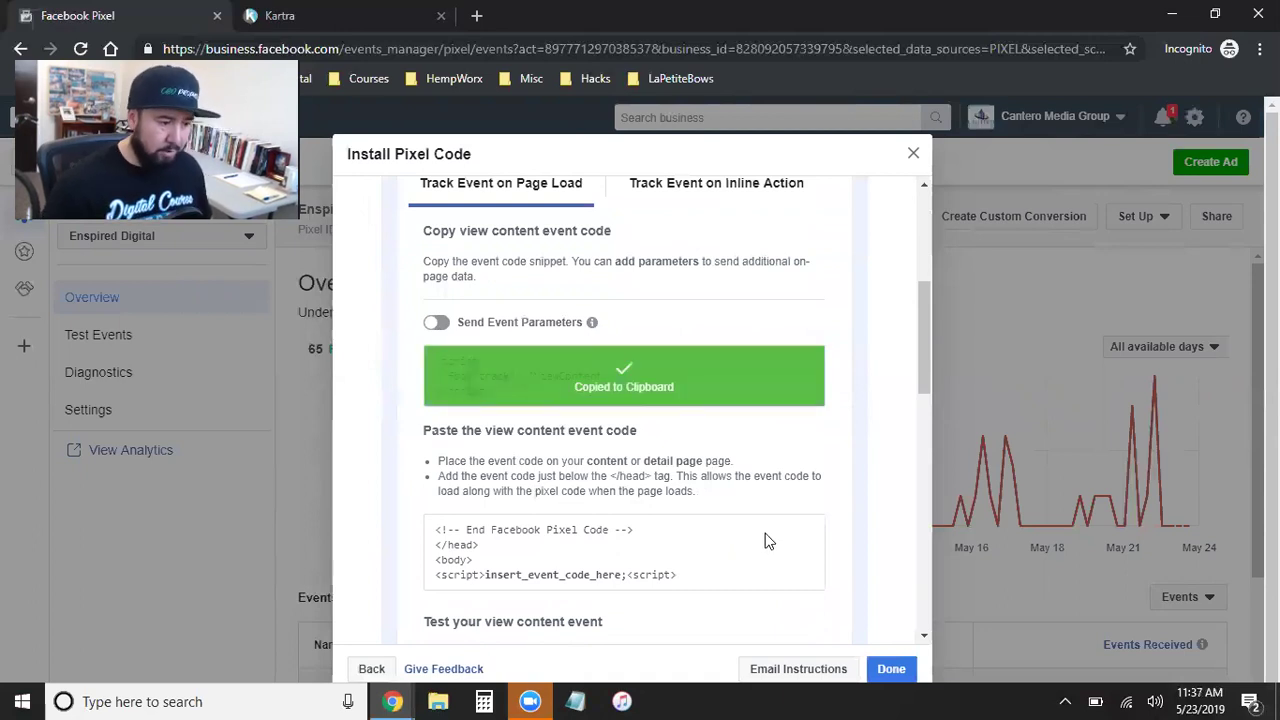
Switch to Kartra and paste the ViewContent event code below the pixel code, adding a blank line after it
click(280, 15)
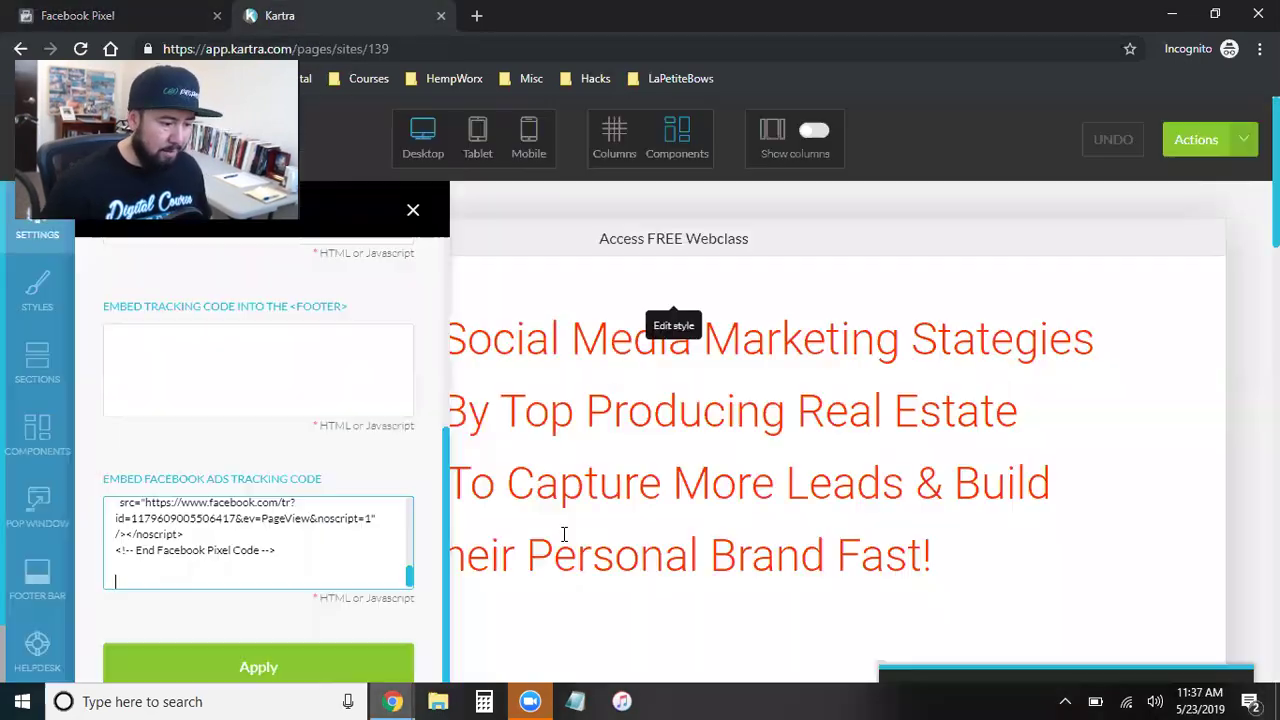
click(318, 575)
key(ctrl+v)
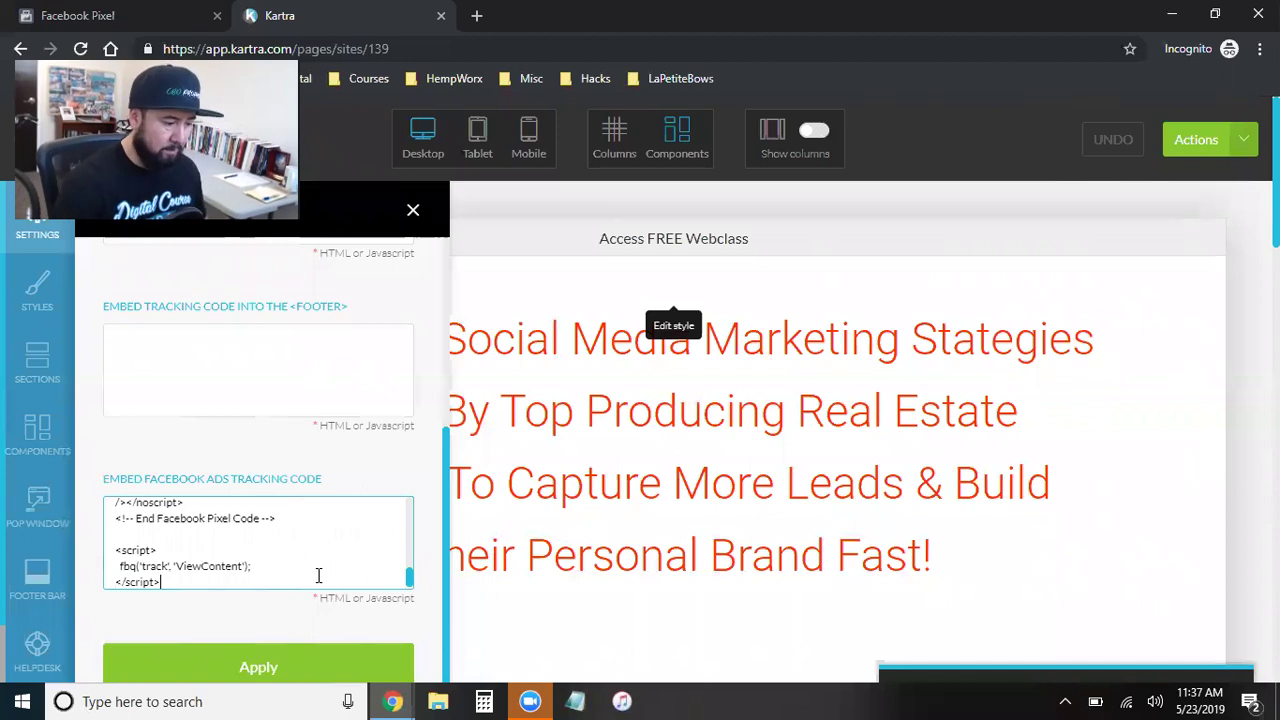
key(Return)
key(Return)
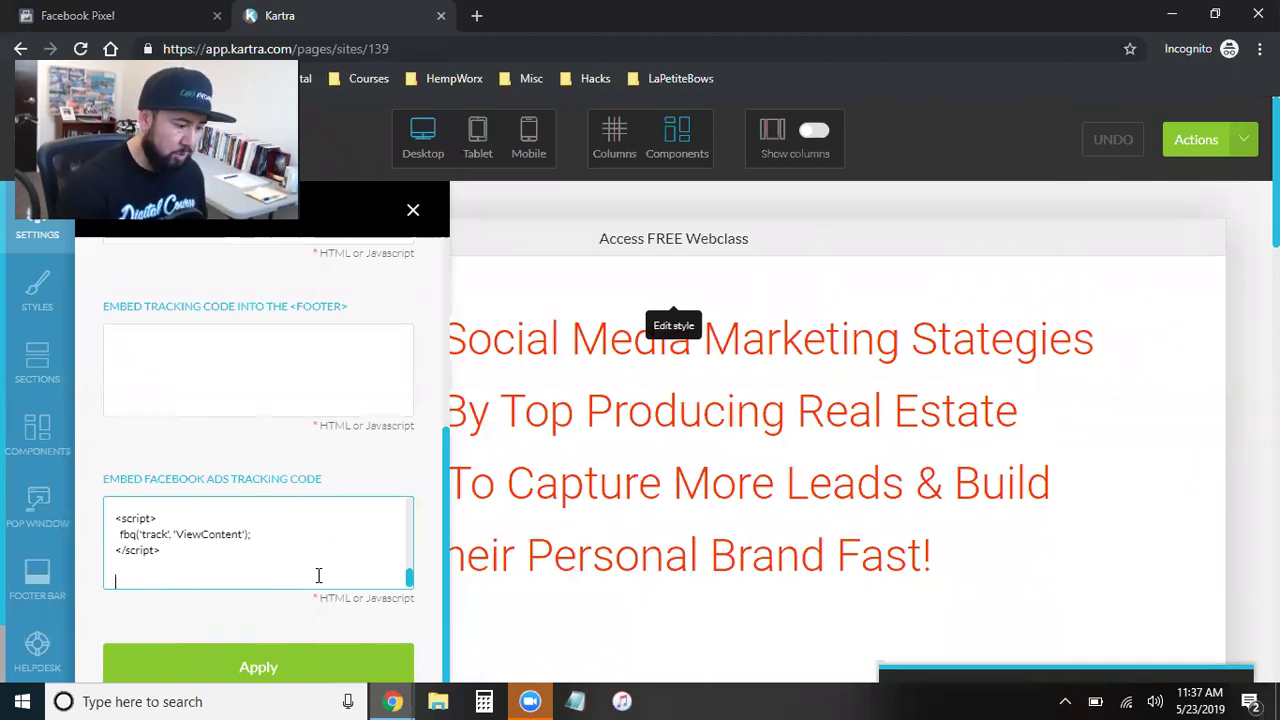
Switch back to Facebook Pixel and review the View Content instructions and the other Professional Services events
click(112, 12)
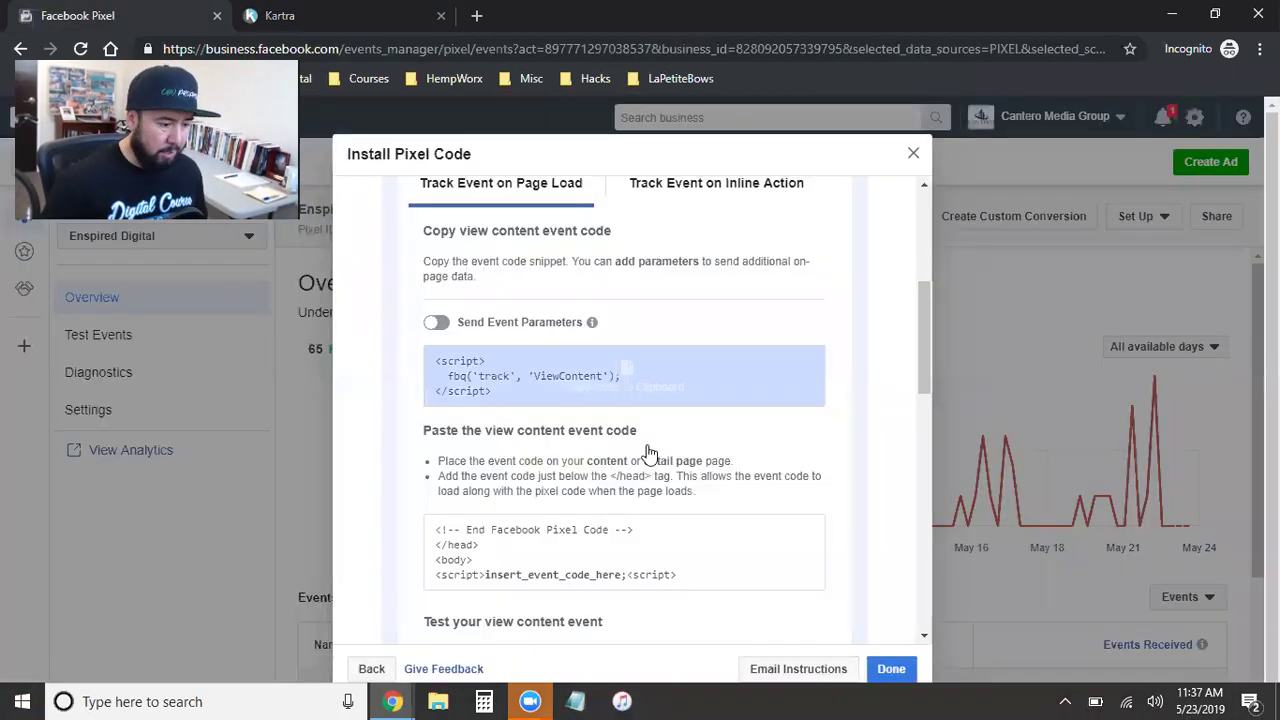
scroll(708, 472, down, 2)
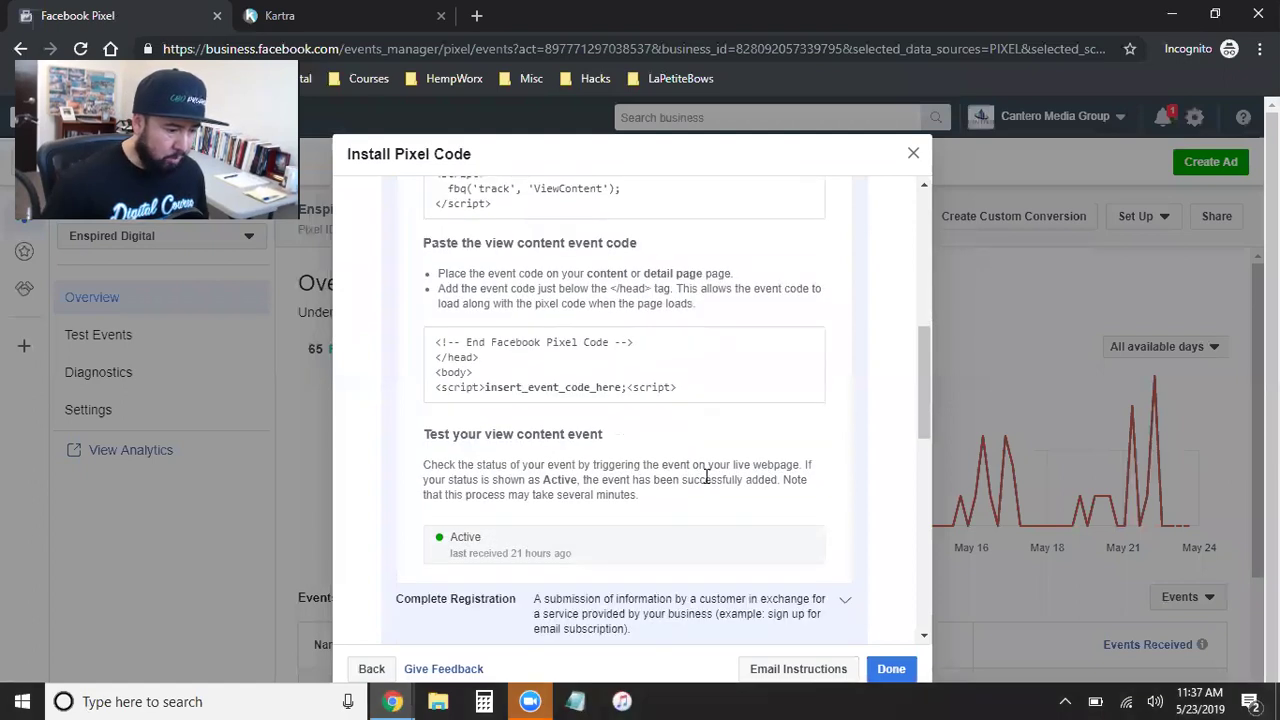
scroll(707, 479, down, 3)
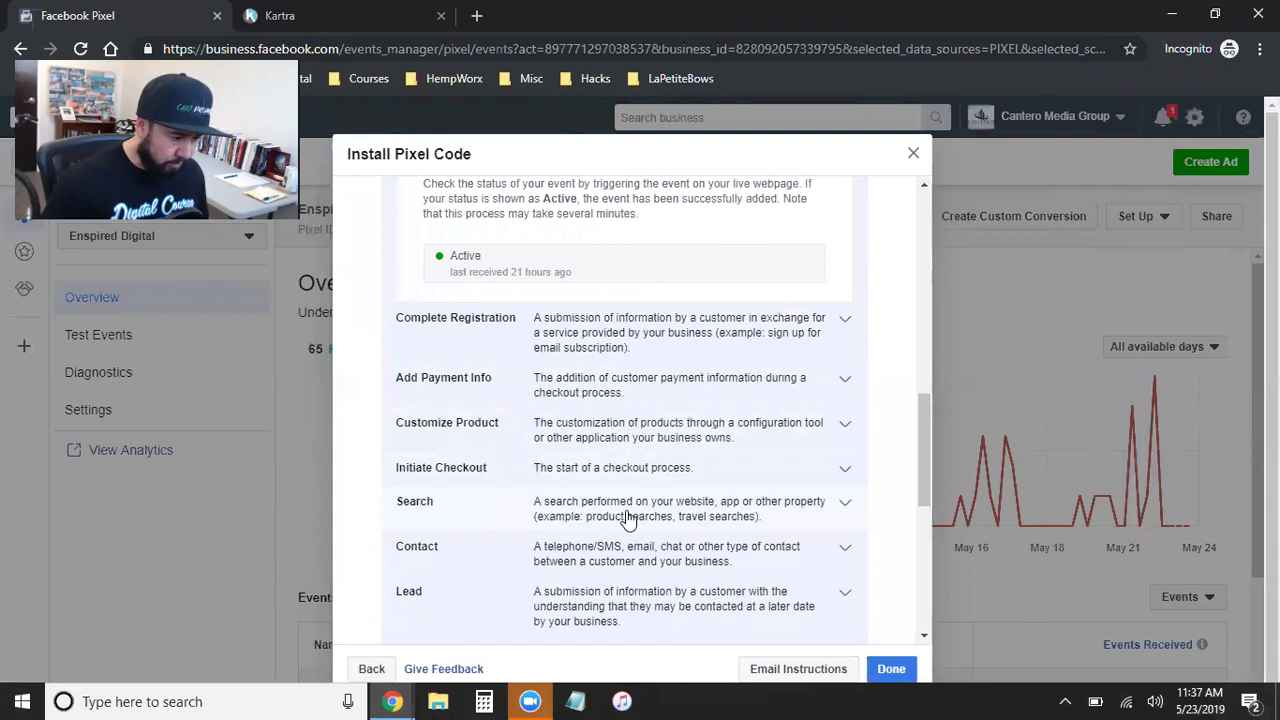
scroll(620, 516, up, 5)
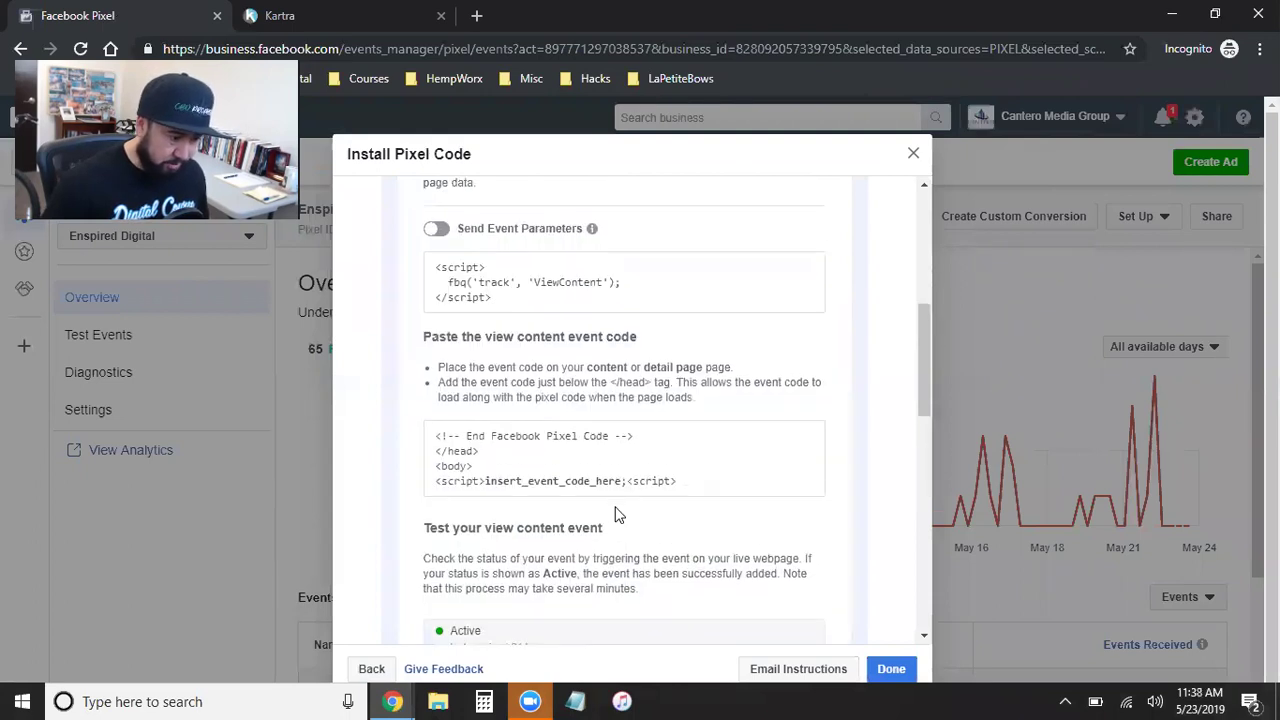
scroll(605, 505, up, 3)
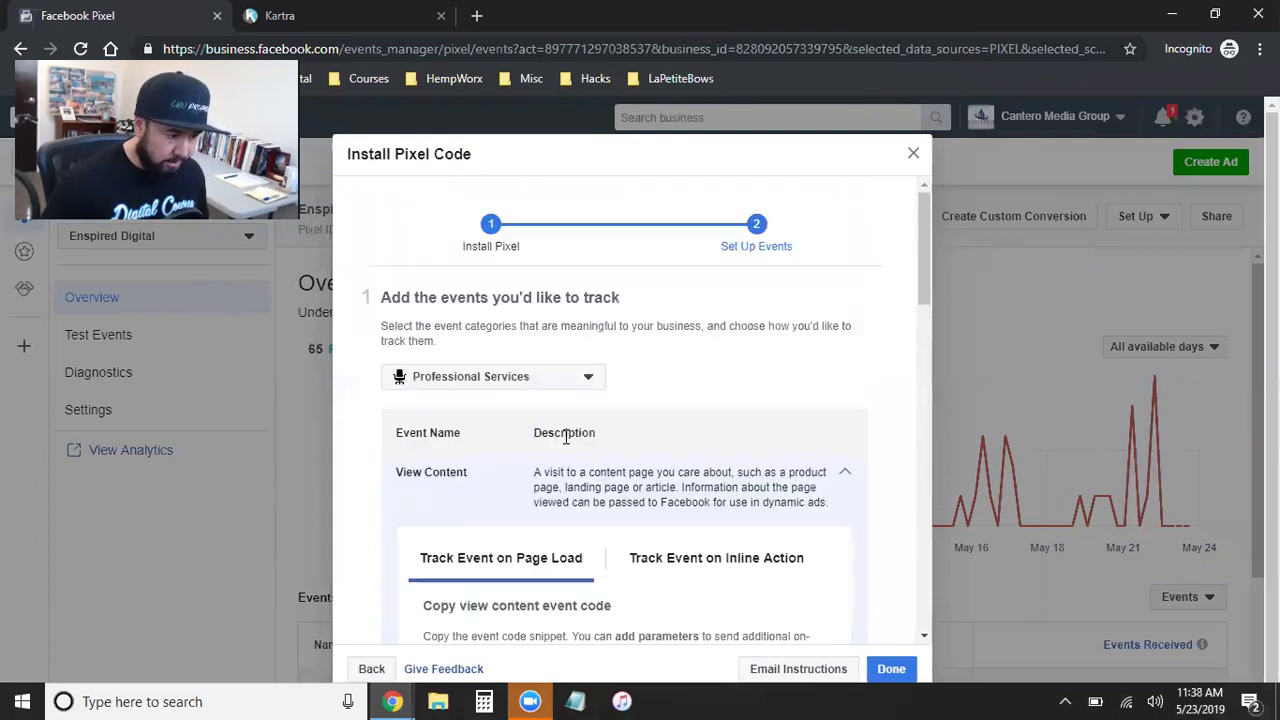
scroll(551, 407, down, 4)
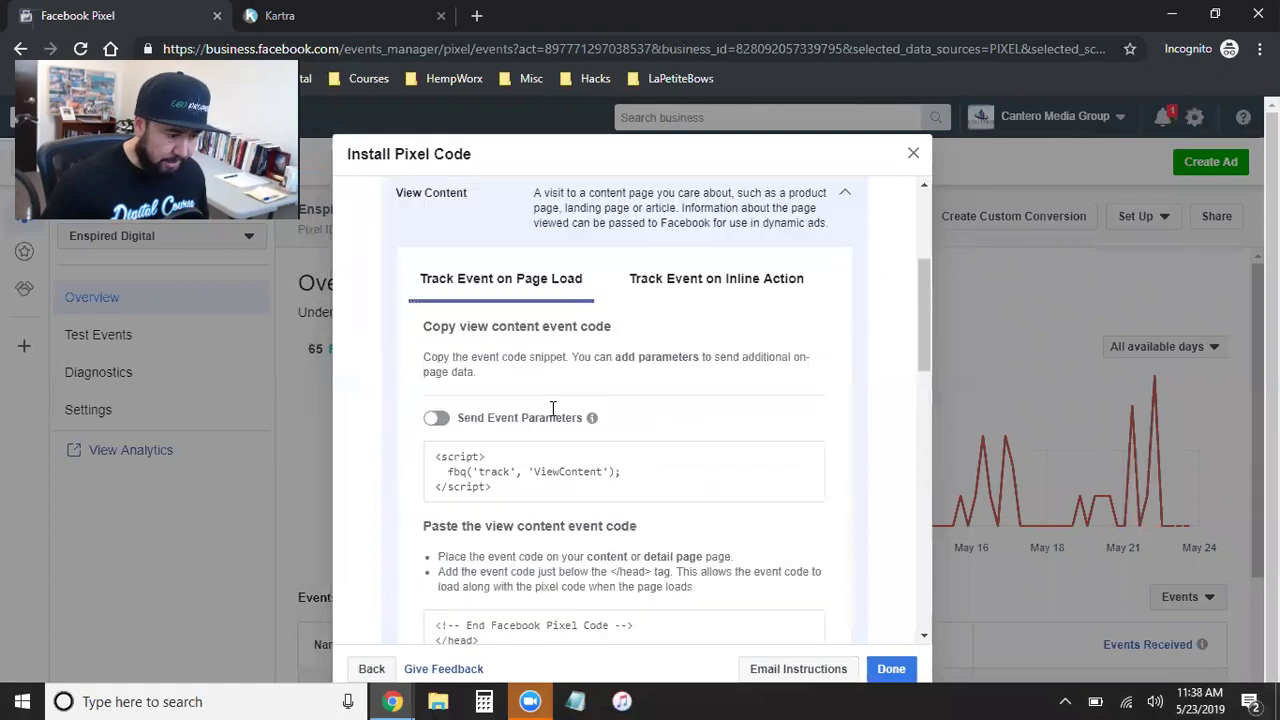
mouse_move(523, 377)
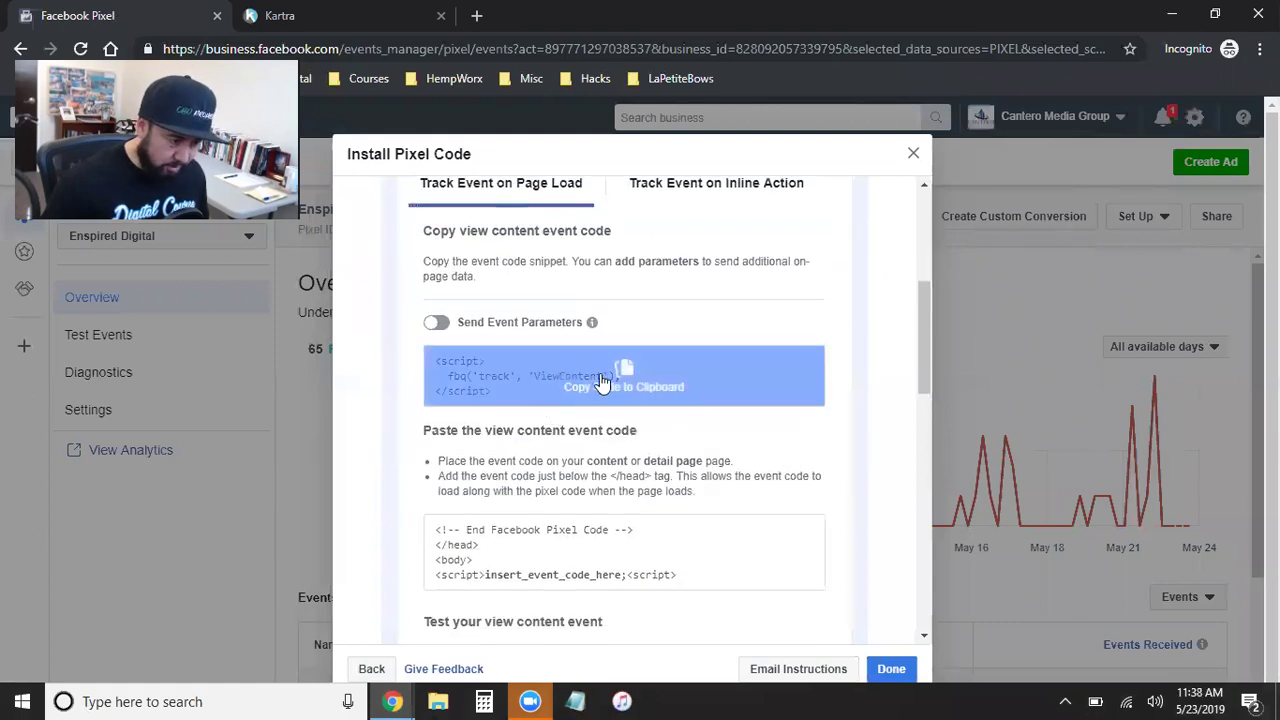
scroll(600, 380, up, 1)
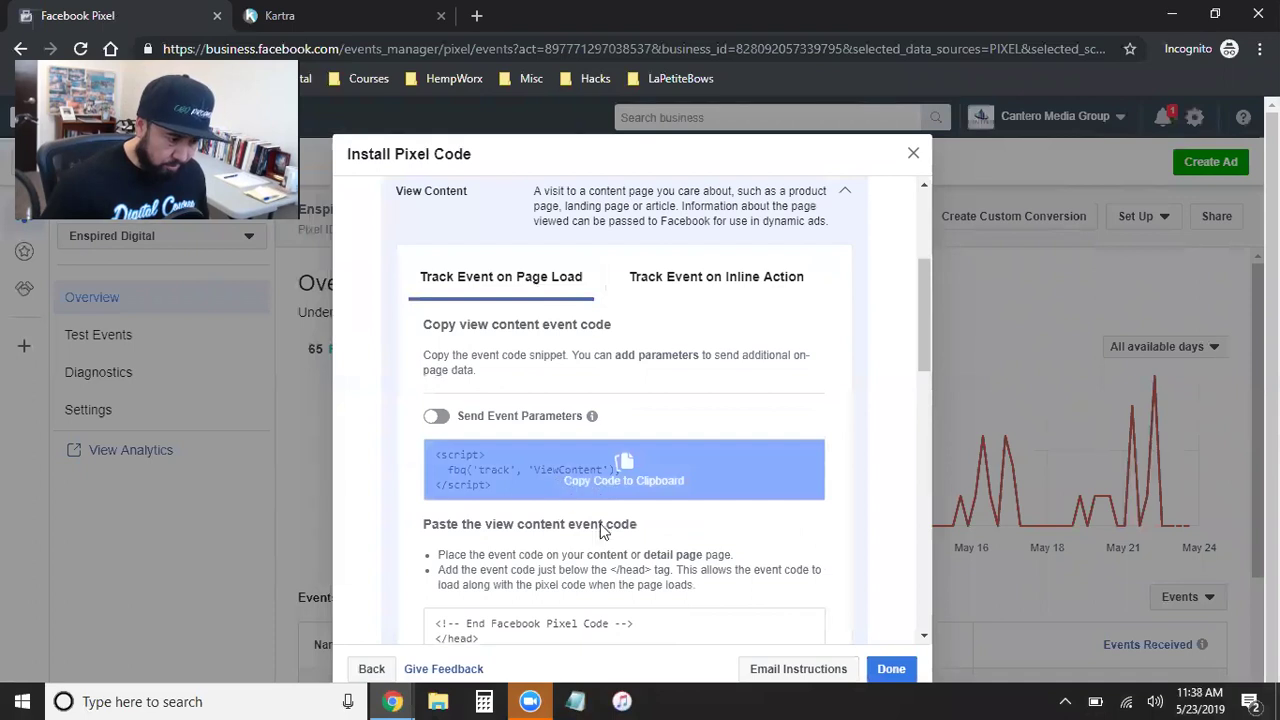
Expand the Search event, turn off Send Event Parameters, and copy its page-load event code
scroll(728, 547, down, 5)
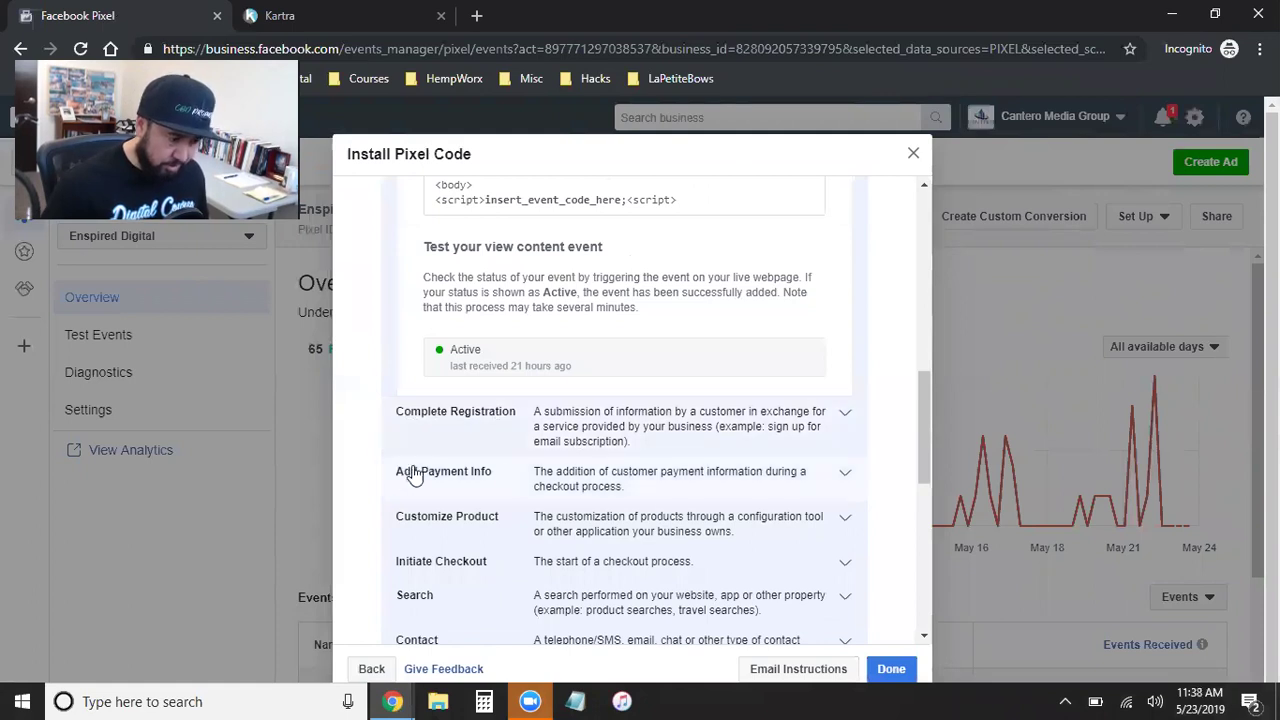
scroll(520, 540, down, 2)
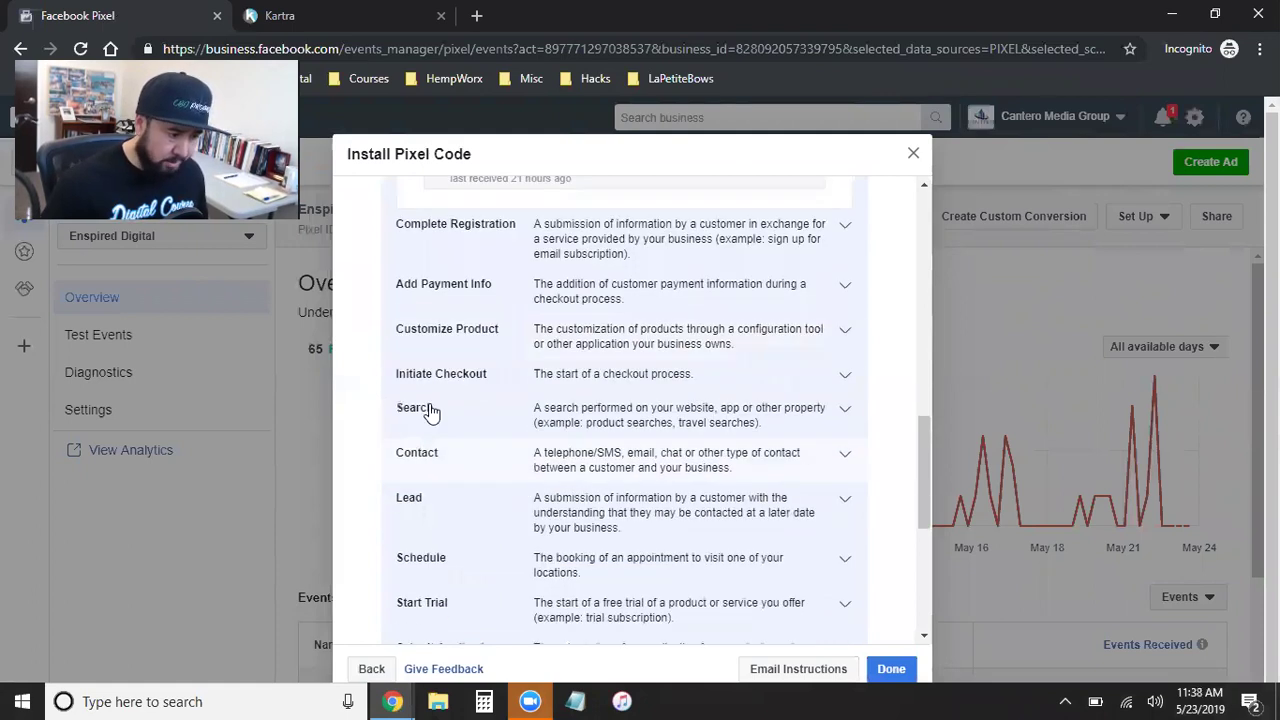
scroll(540, 376, down, 1)
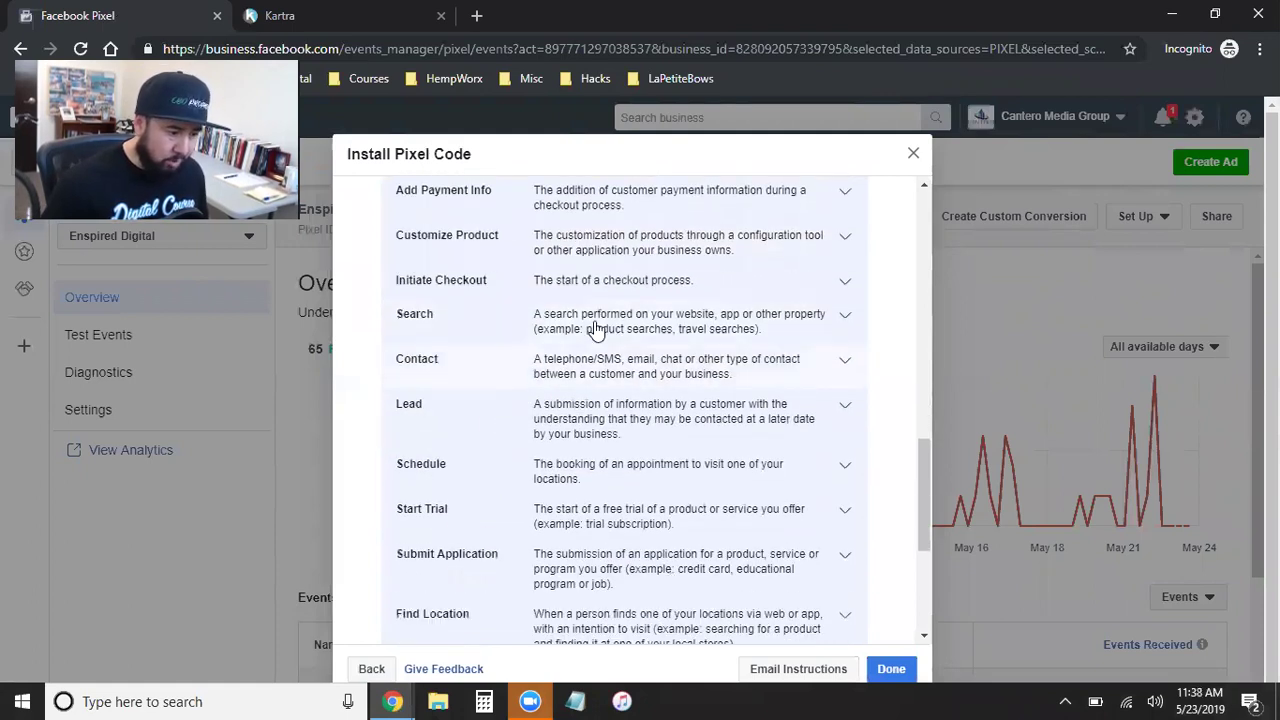
click(688, 330)
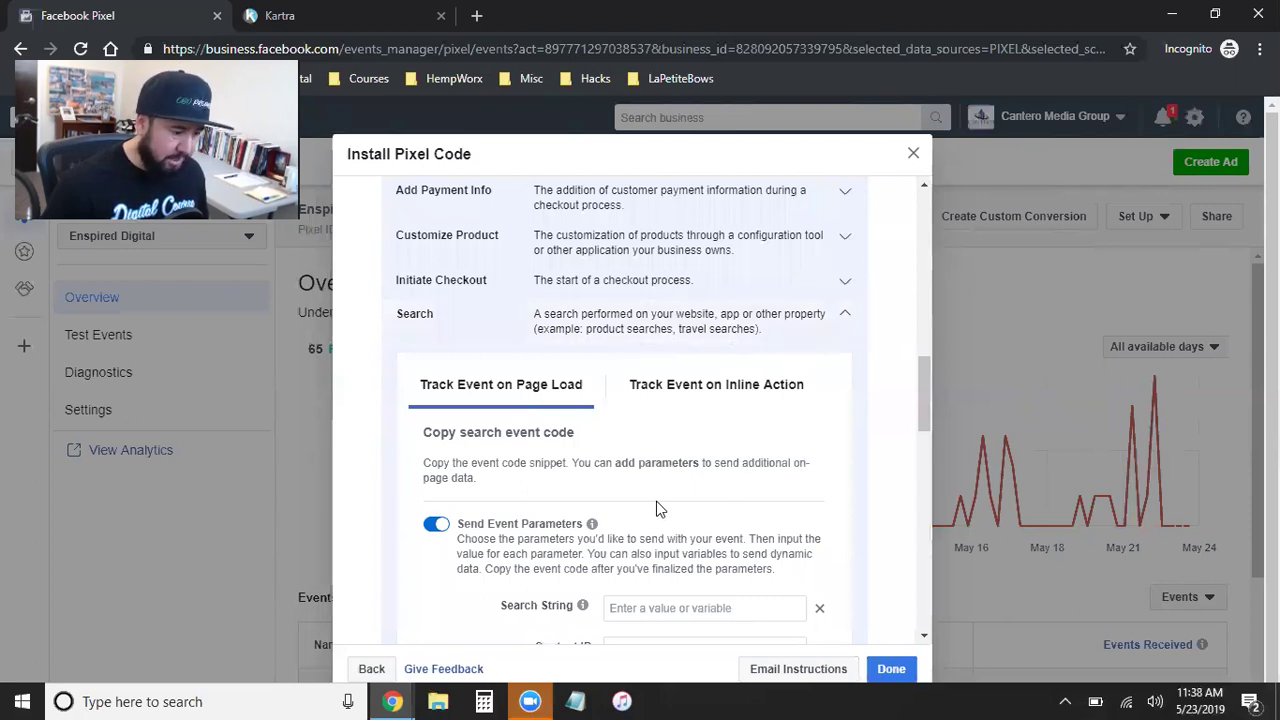
scroll(630, 475, down, 2)
click(436, 336)
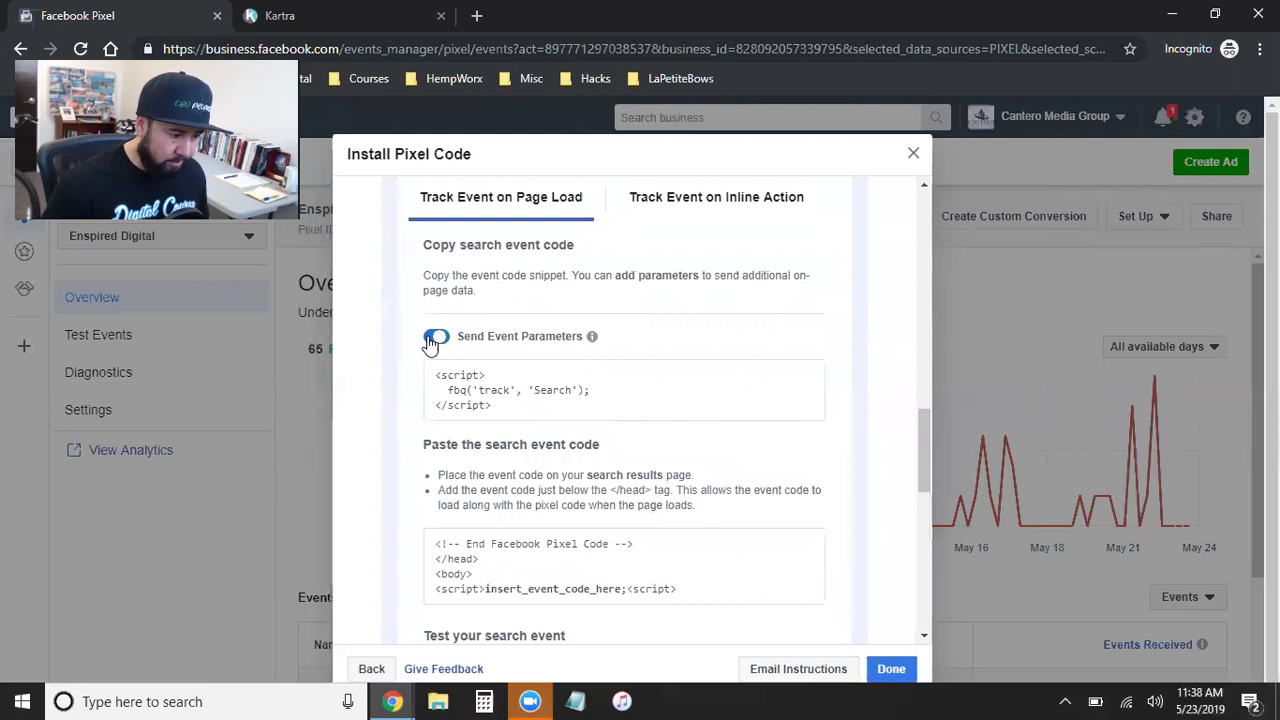
click(584, 400)
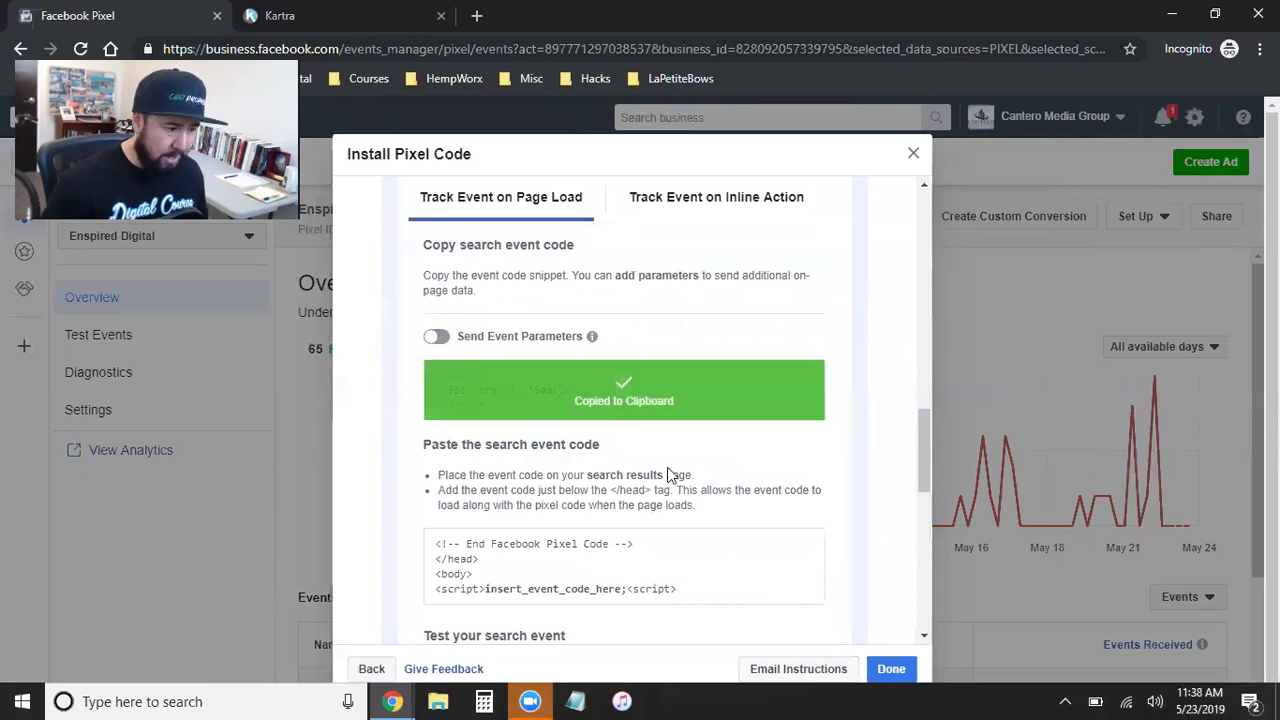
Switch to Kartra and paste the Search event code below the ViewContent code in the Facebook ads tracking code, leaving a blank line after it
click(309, 24)
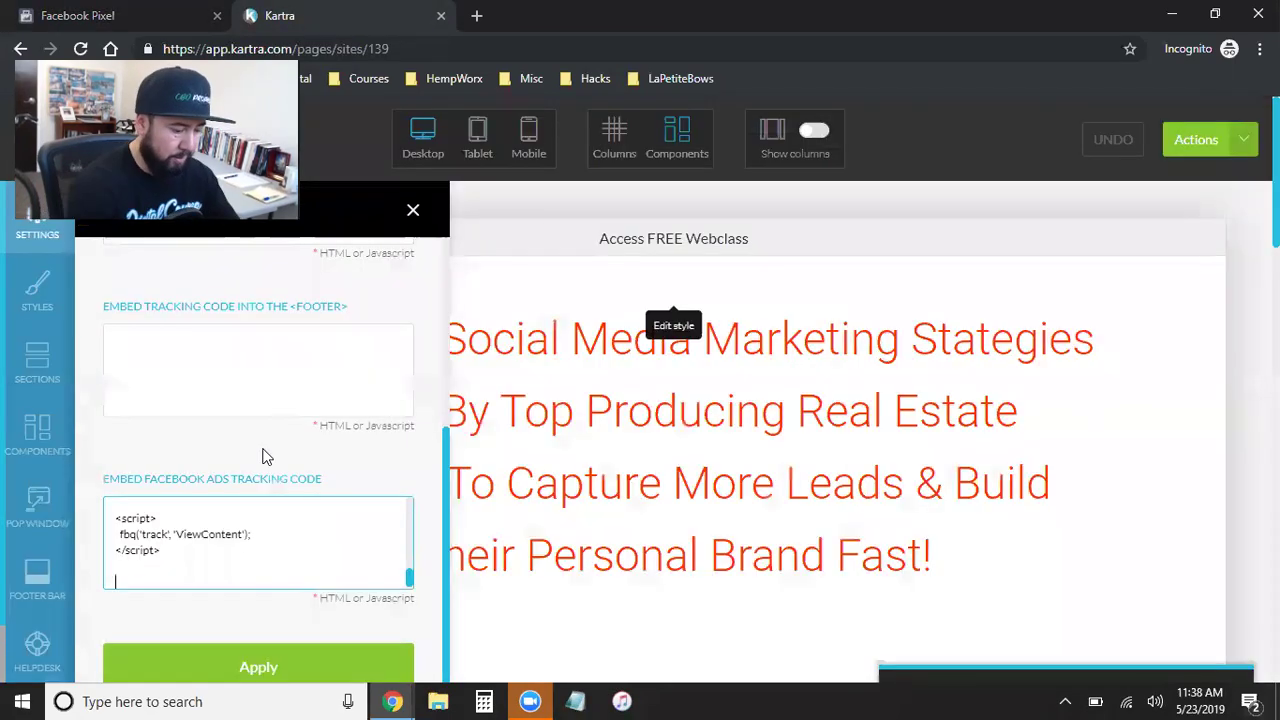
key(ctrl+v)
key(Return)
key(Return)
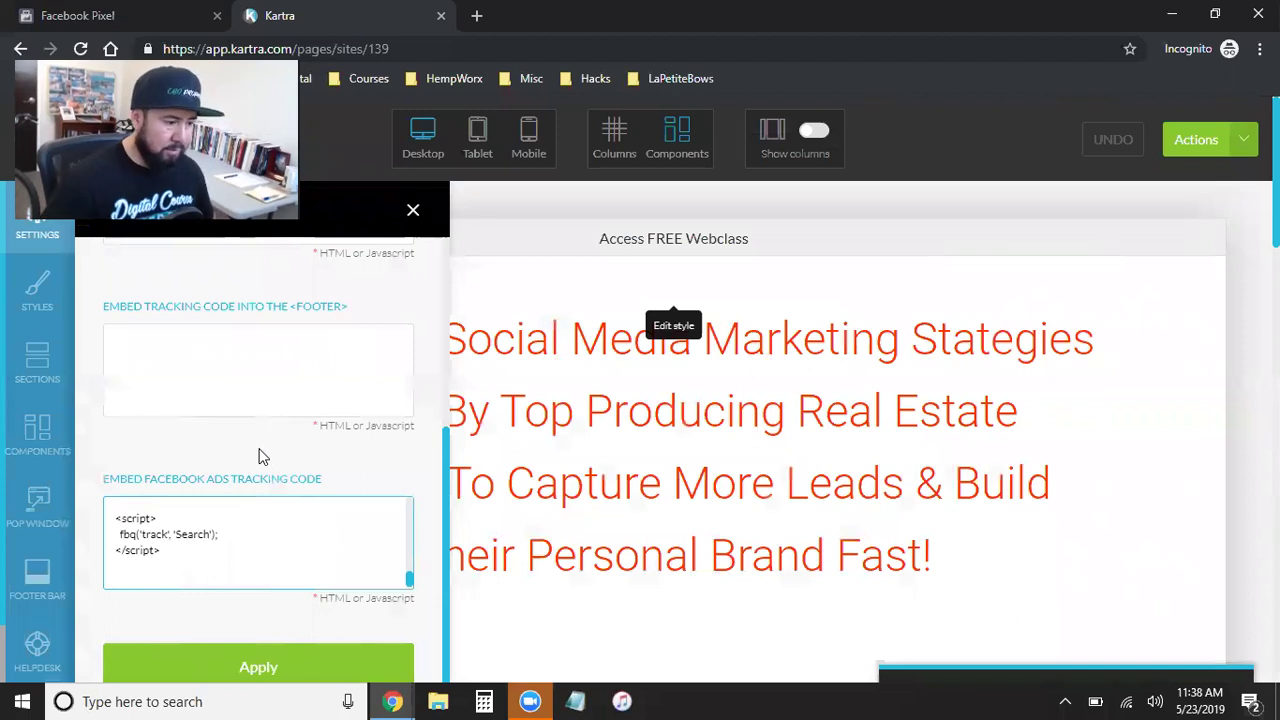
Switch back to Facebook Pixel, look through the remaining Professional Services events, and finish the pixel code installation
click(120, 18)
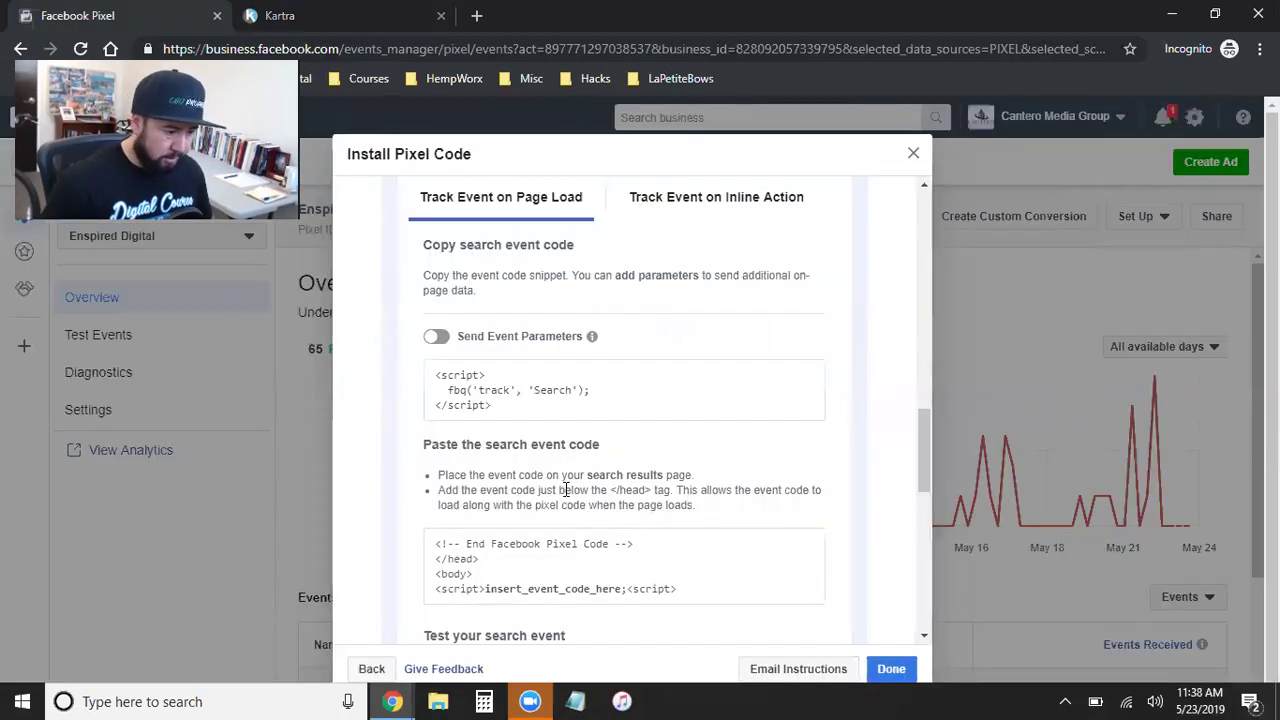
scroll(565, 489, down, 5)
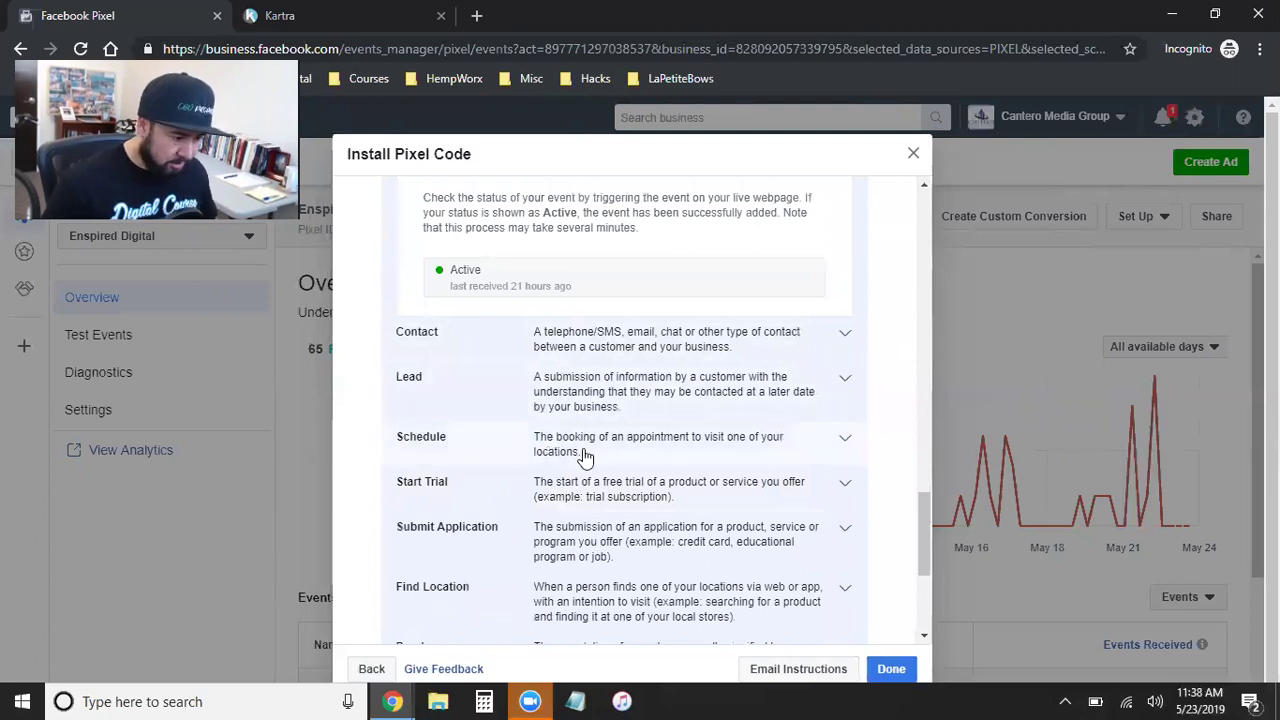
scroll(585, 452, down, 1)
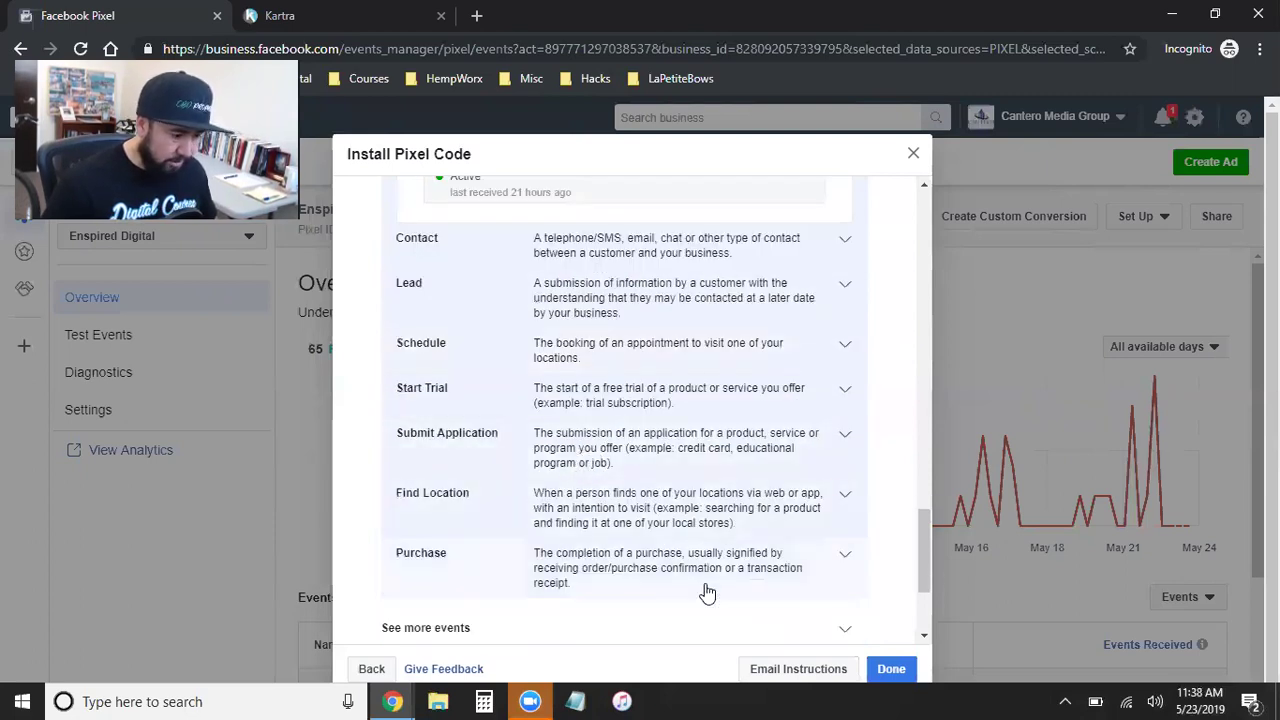
scroll(660, 598, down, 1)
click(886, 670)
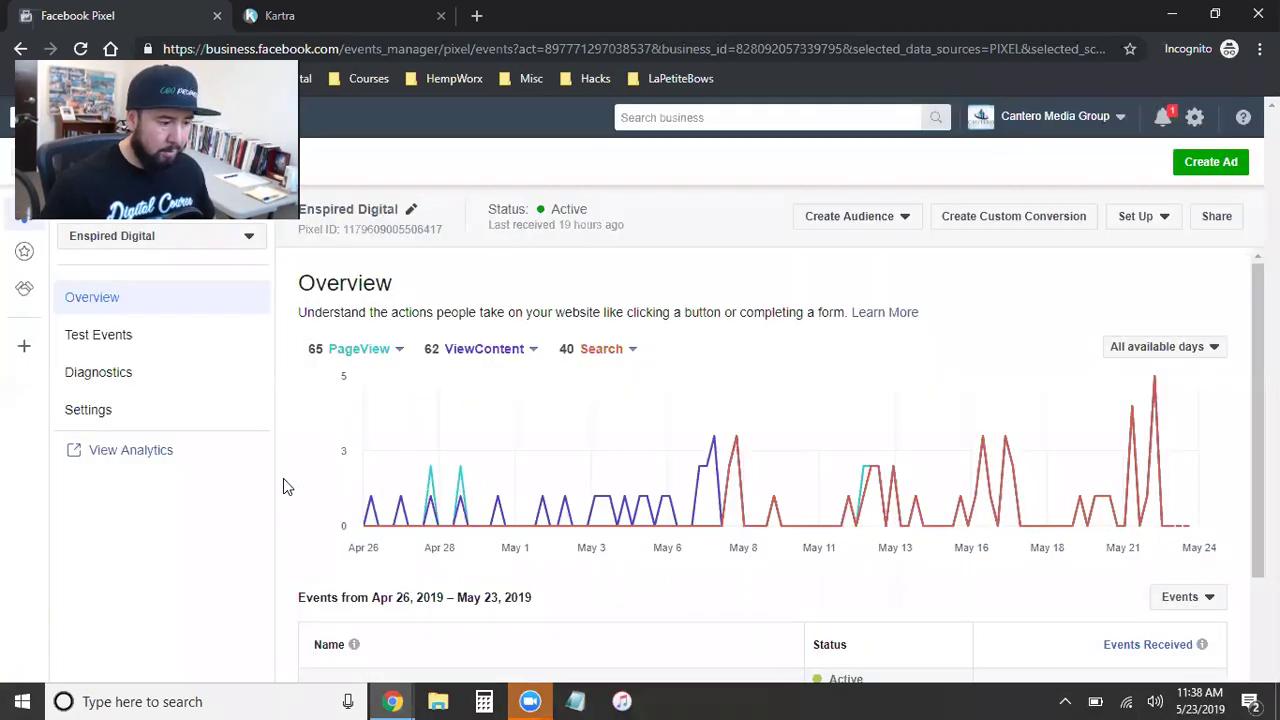
Switch to Kartra, apply the tracking code settings, and save the Access FREE Webclass page
click(340, 16)
click(283, 667)
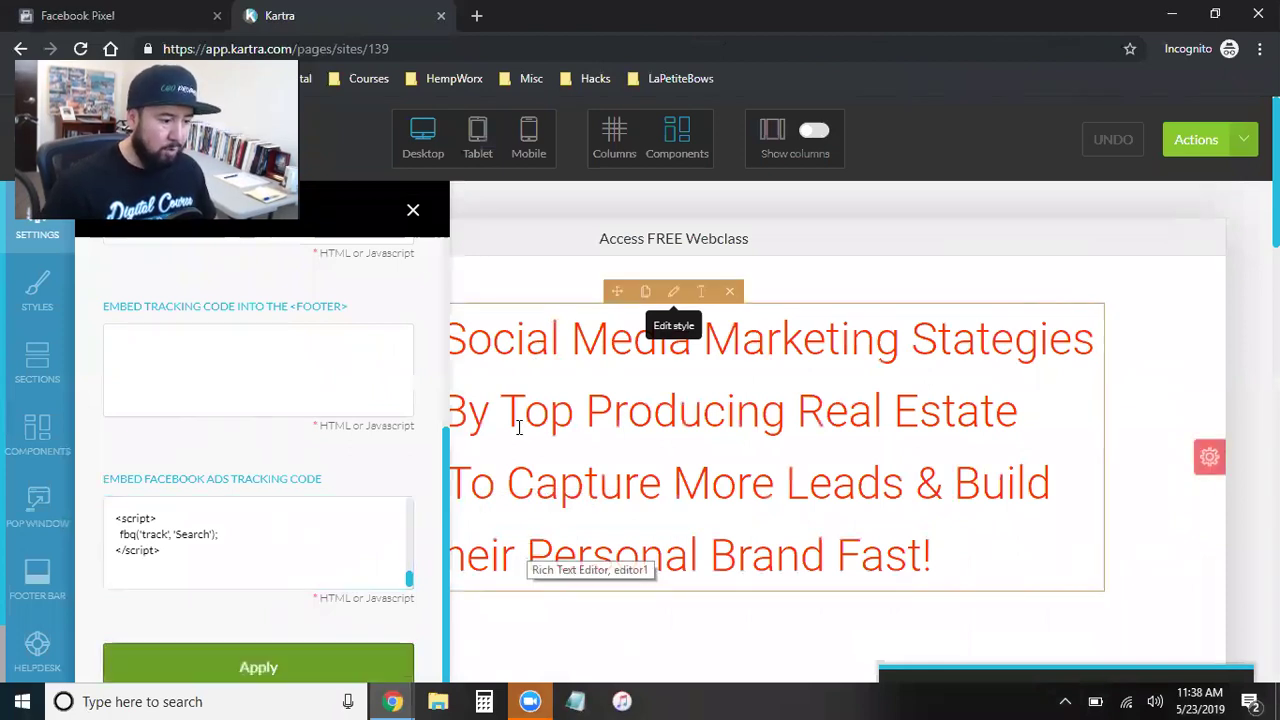
click(415, 211)
click(1243, 140)
click(1151, 223)
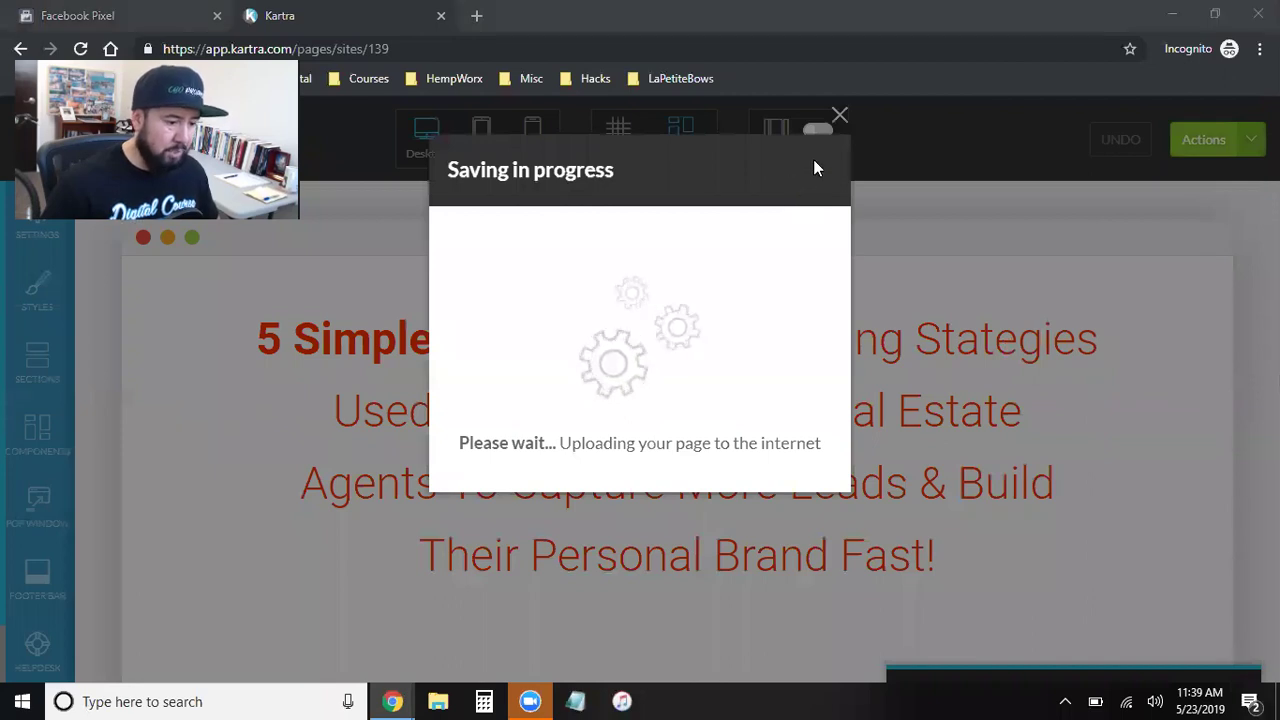
click(842, 117)
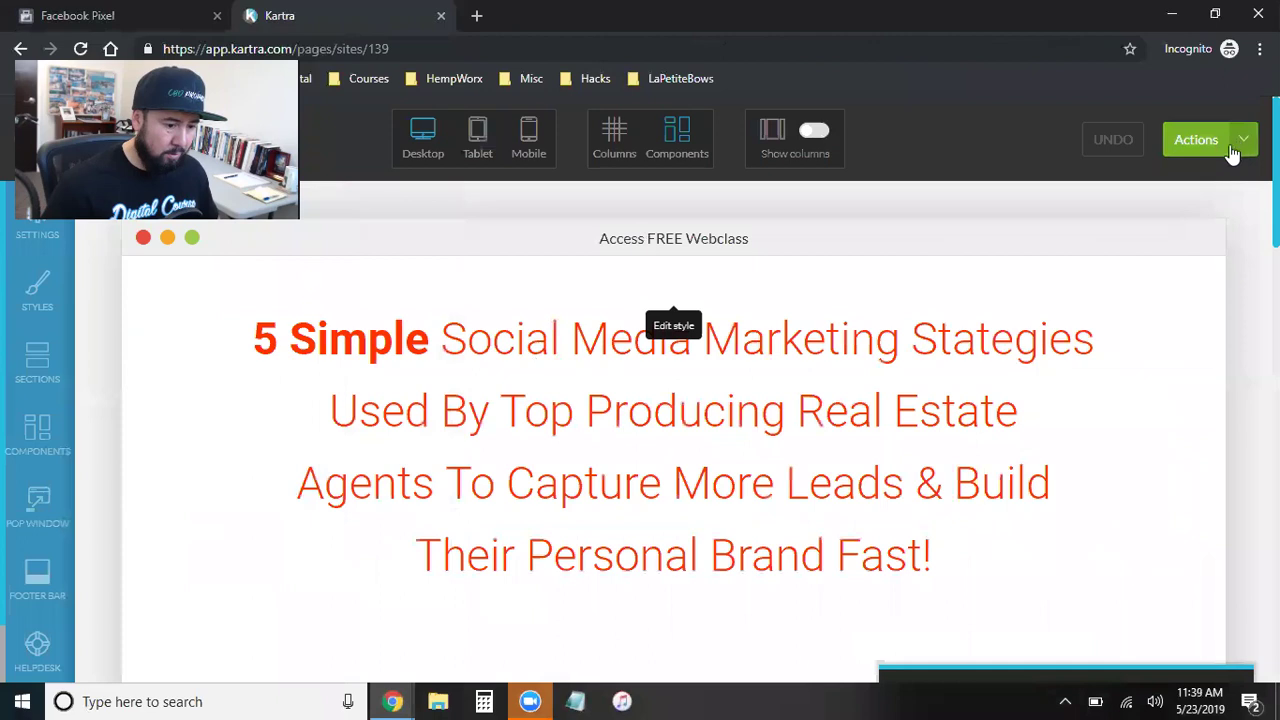
Publish the Access FREE Webclass page and copy its direct page link
click(1233, 150)
click(1108, 300)
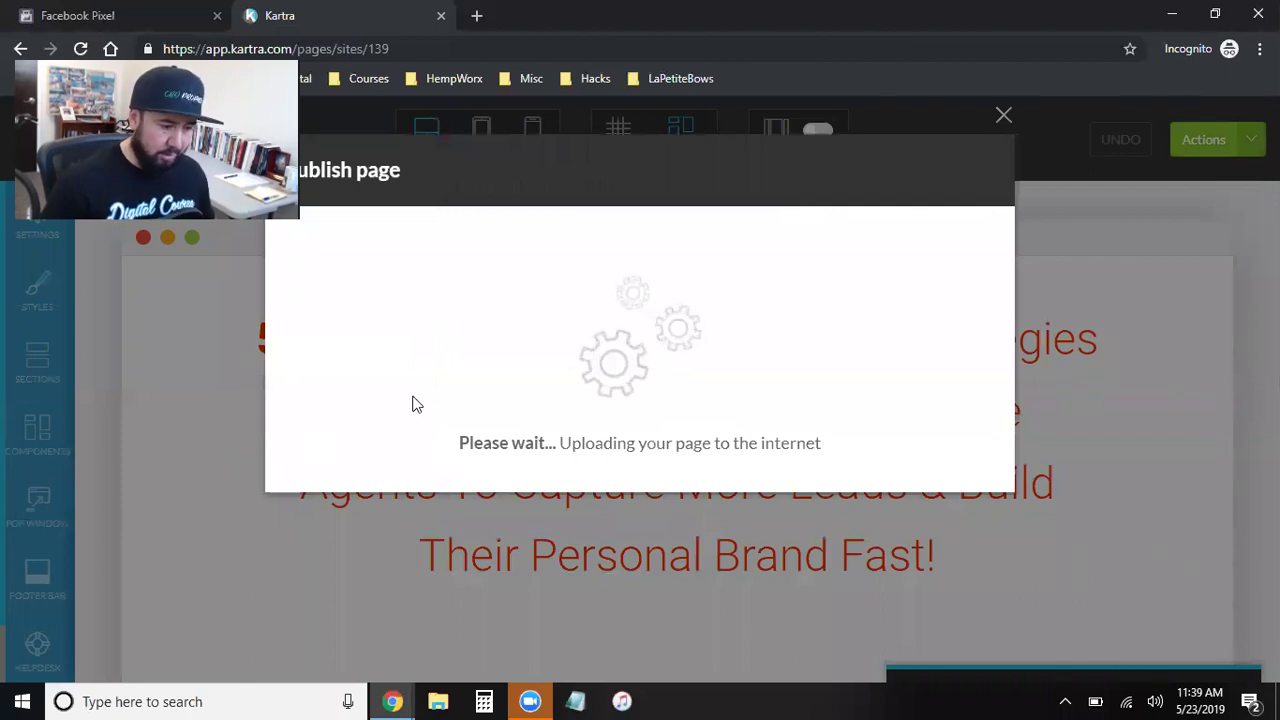
click(445, 350)
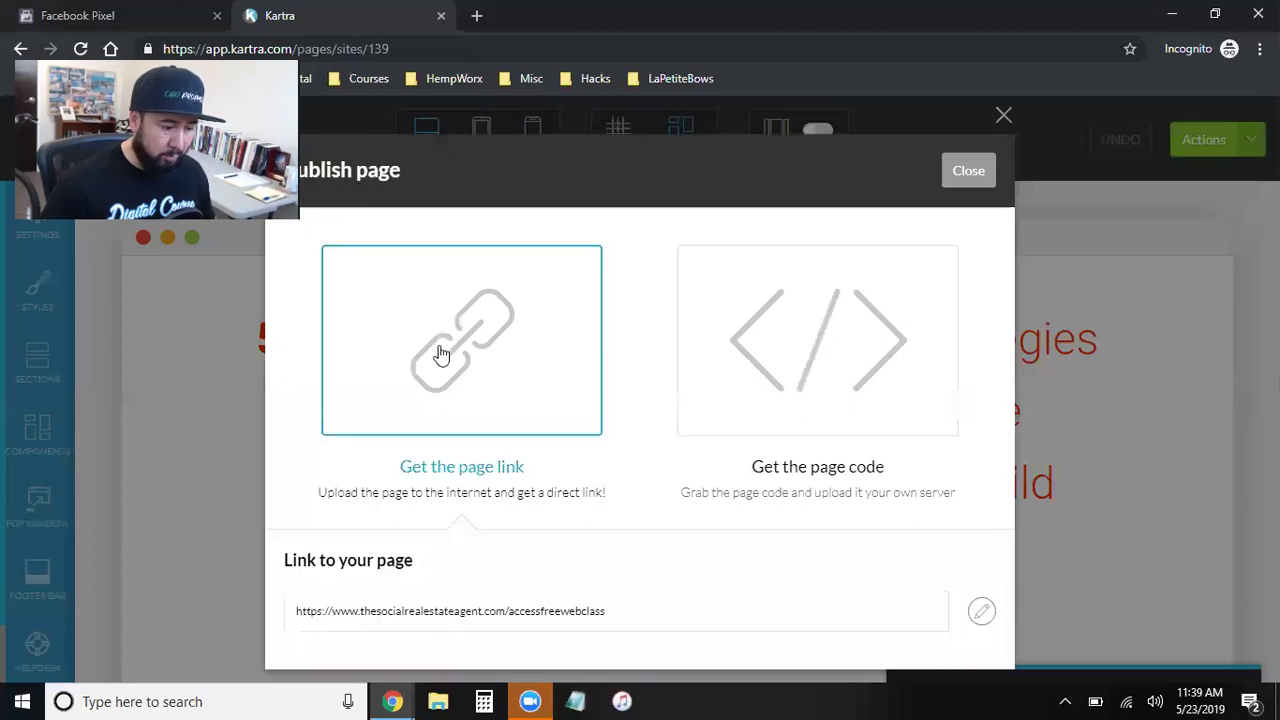
double_click(490, 613)
triple_click(490, 613)
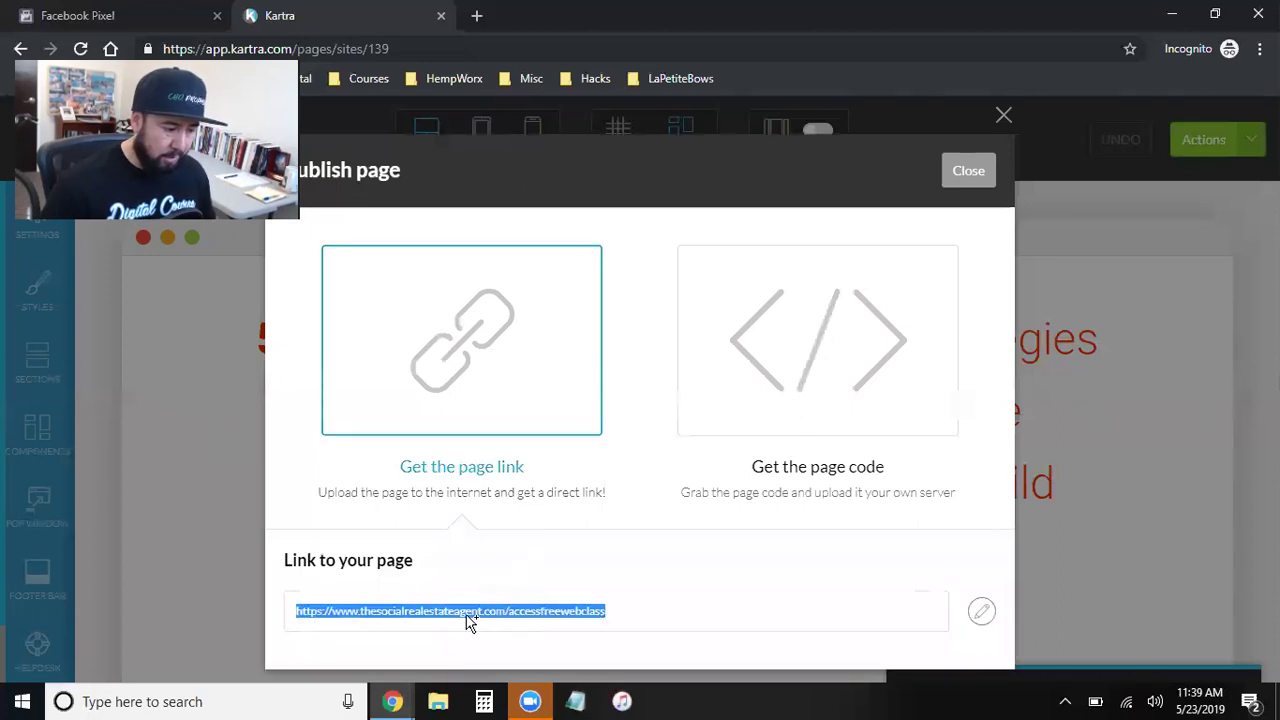
right_click(468, 618)
click(516, 527)
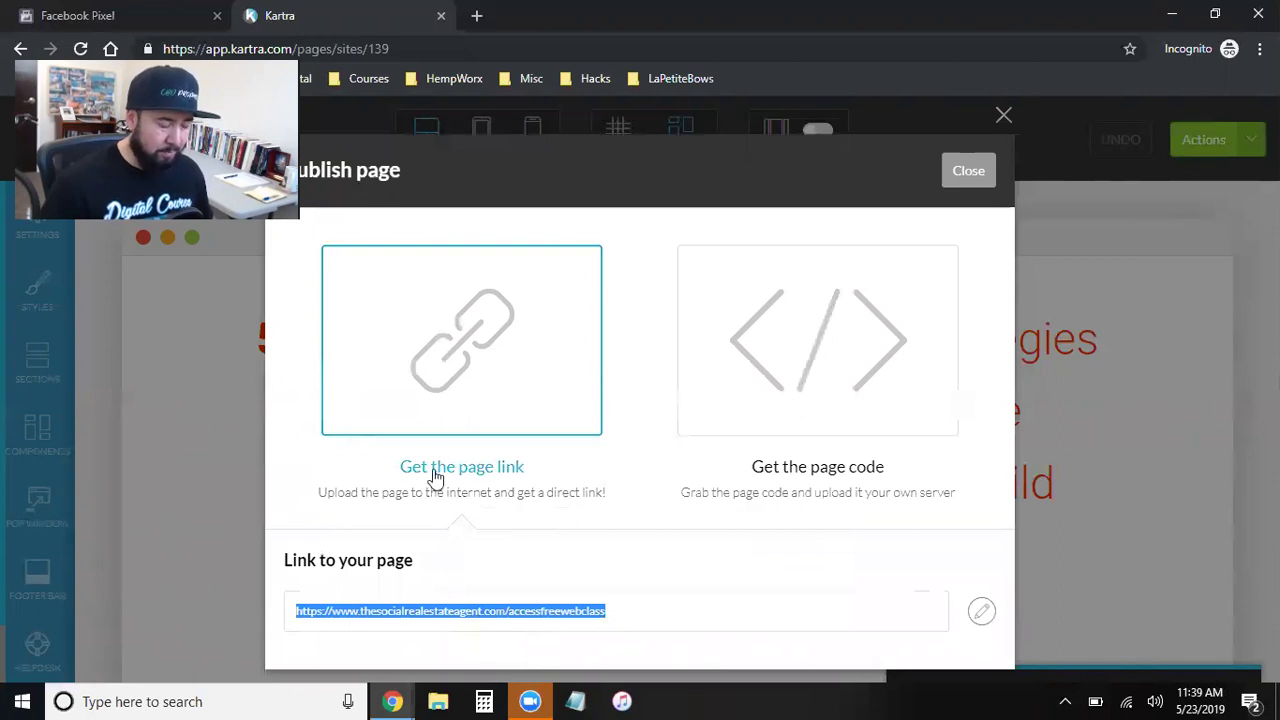
Switch to the non-incognito Chrome window, open the copied page link, and check its pixel events with Facebook Pixel Helper
click(388, 700)
click(298, 640)
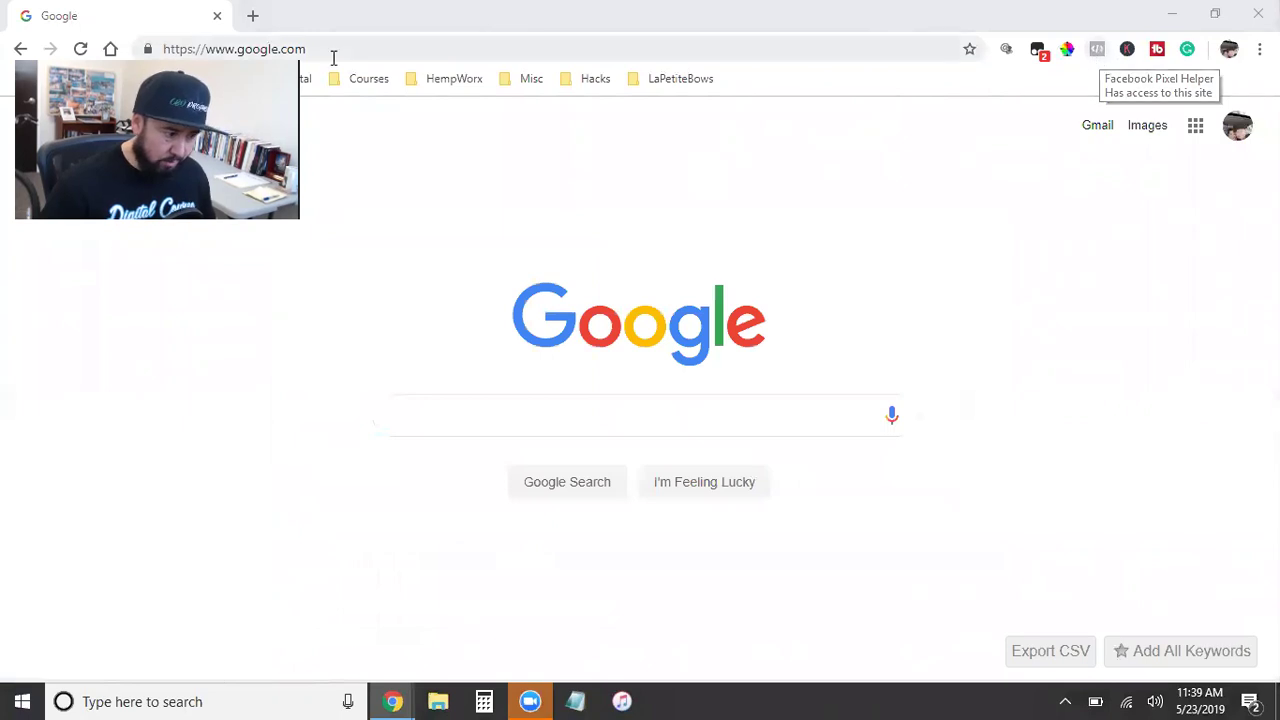
click(252, 52)
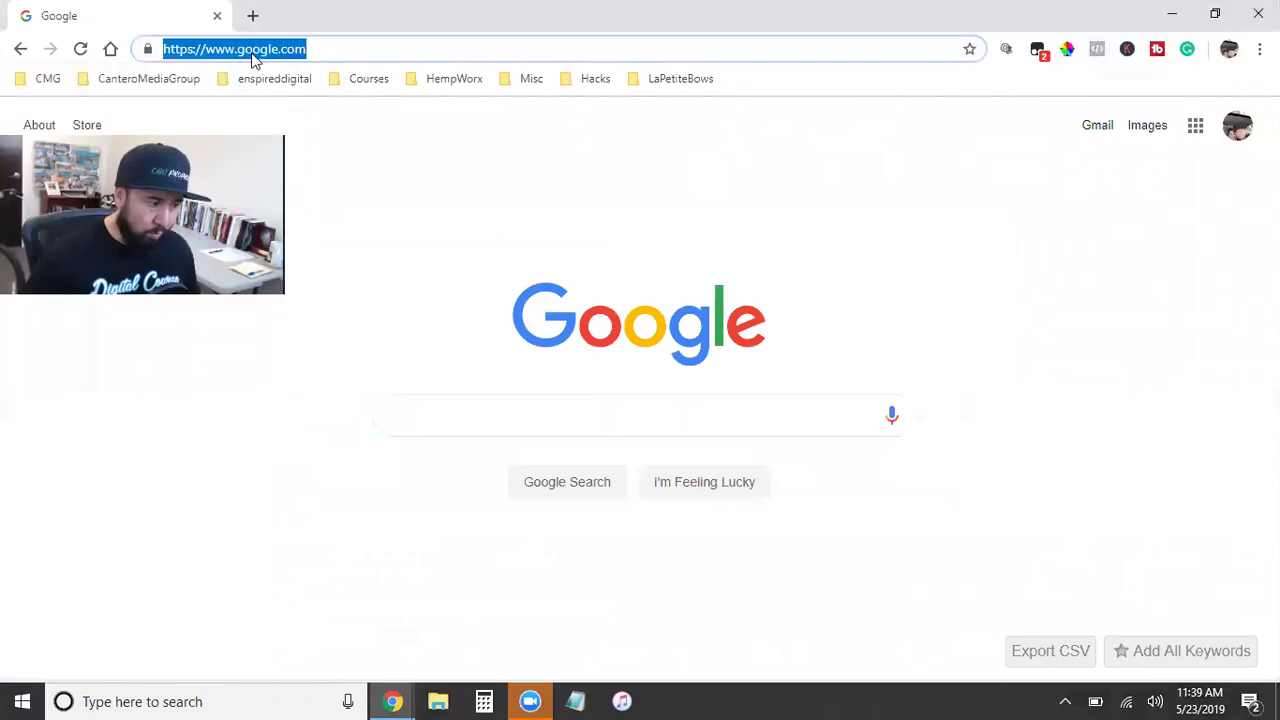
key(ctrl+v)
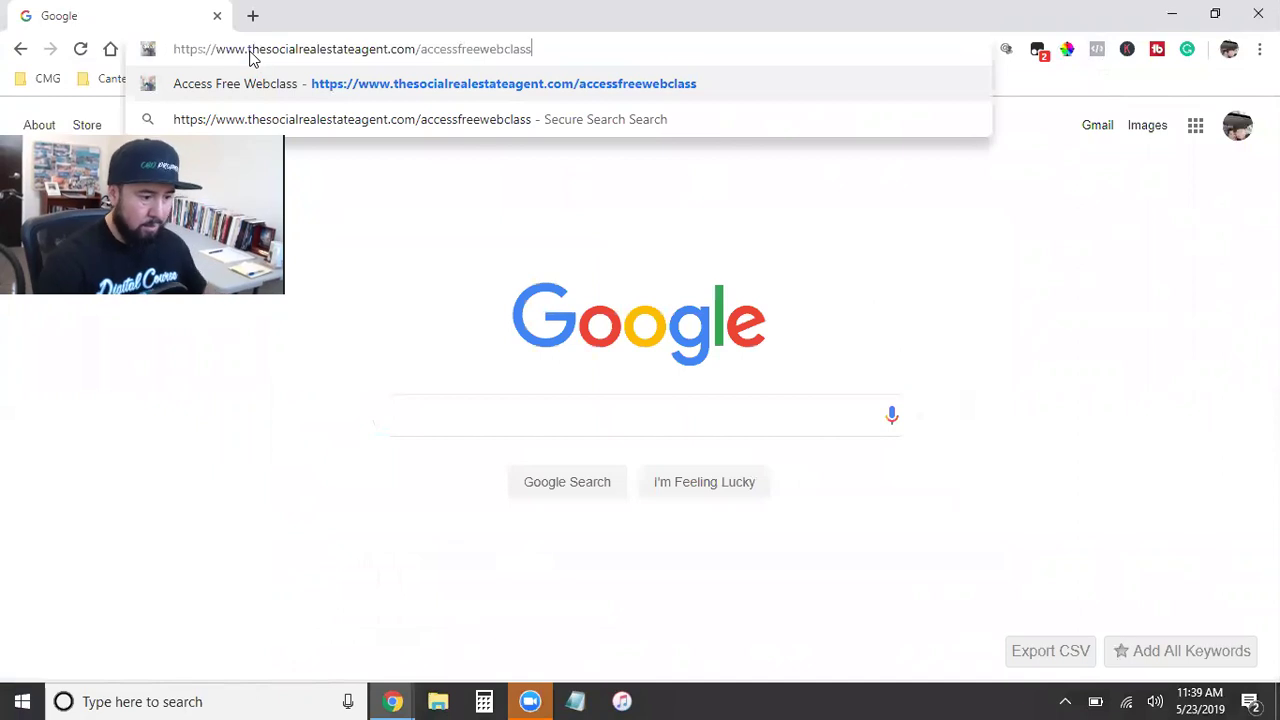
key(Return)
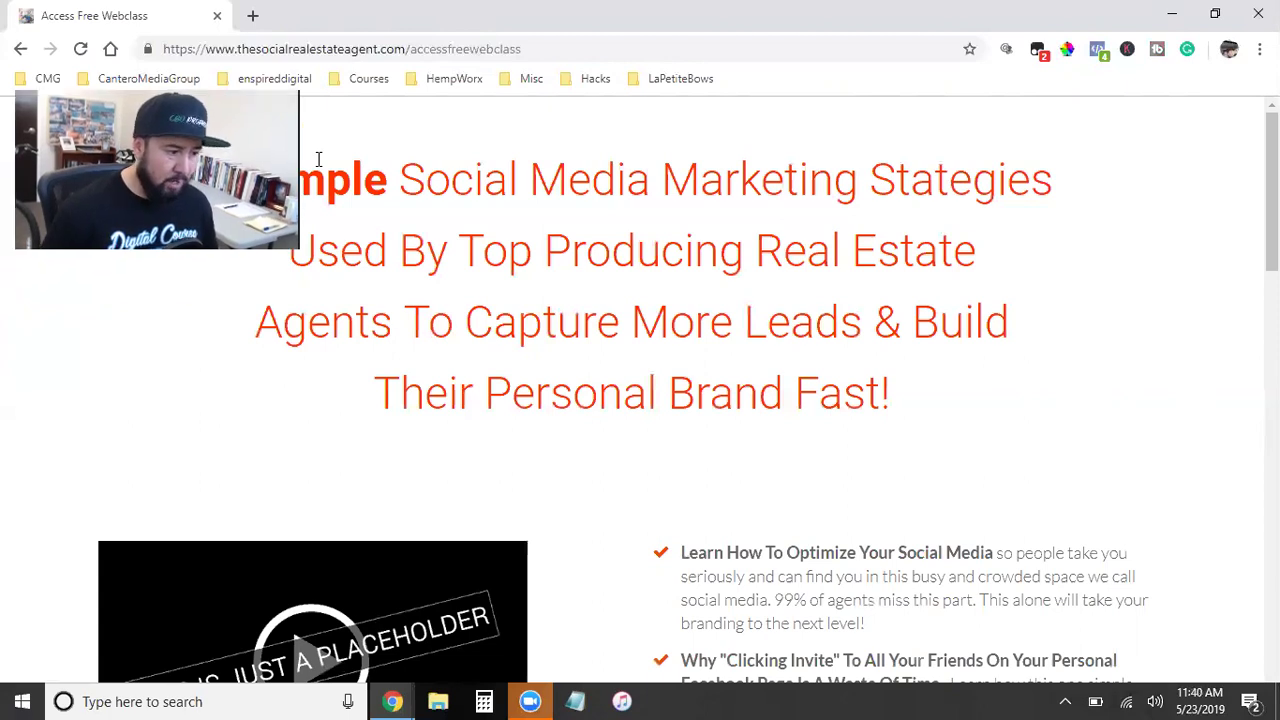
click(1100, 52)
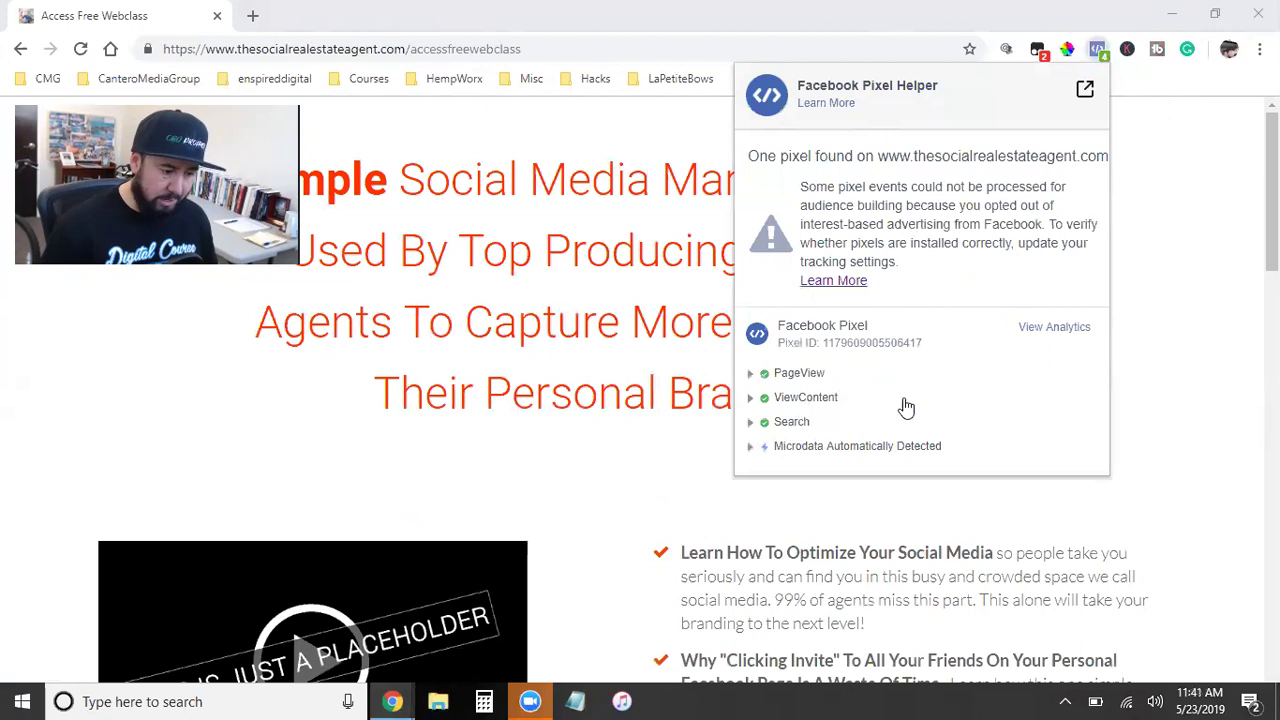
click(1193, 316)
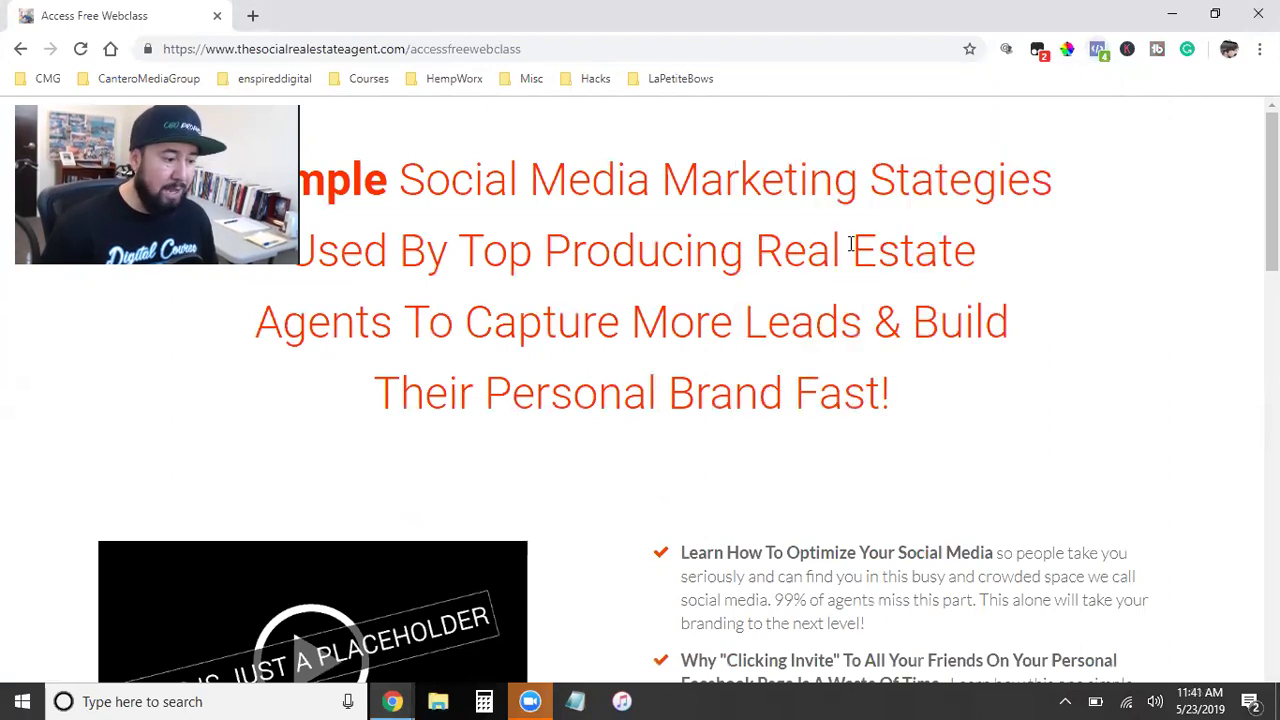
Switch back to the Kartra window, close the publish dialog, and exit the page editor to the dashboard
mouse_move(390, 700)
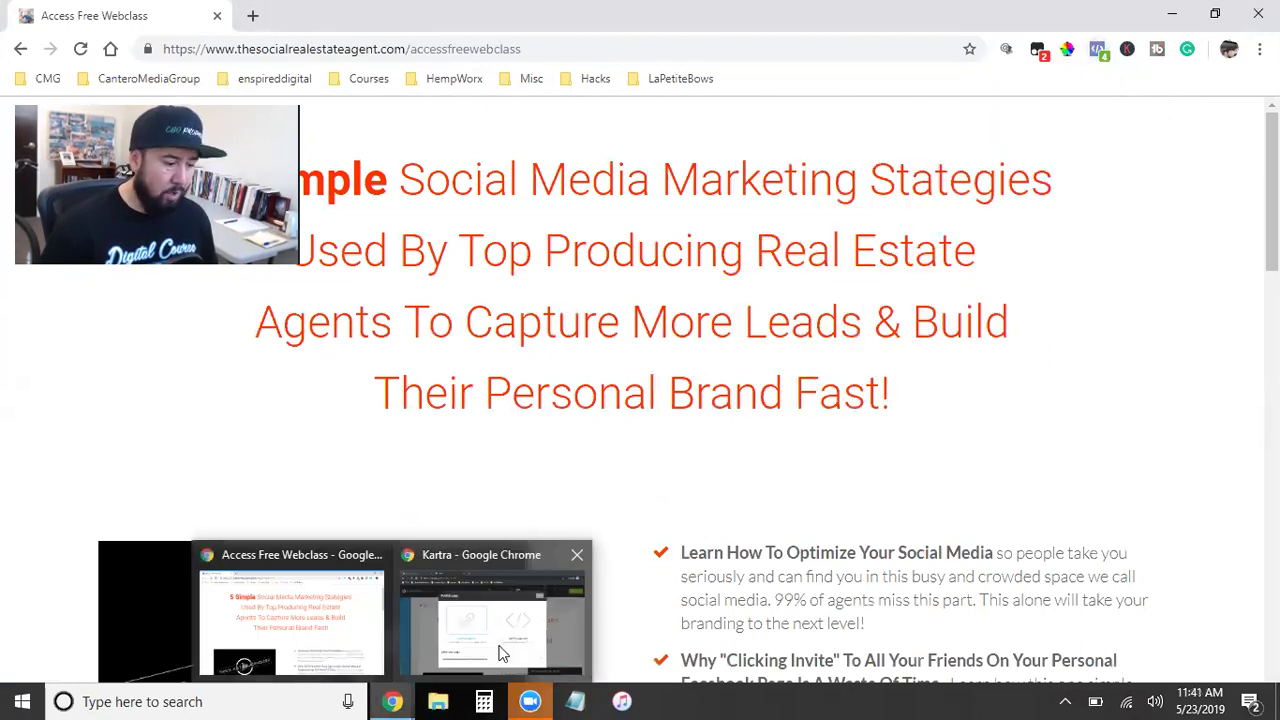
click(515, 640)
click(968, 171)
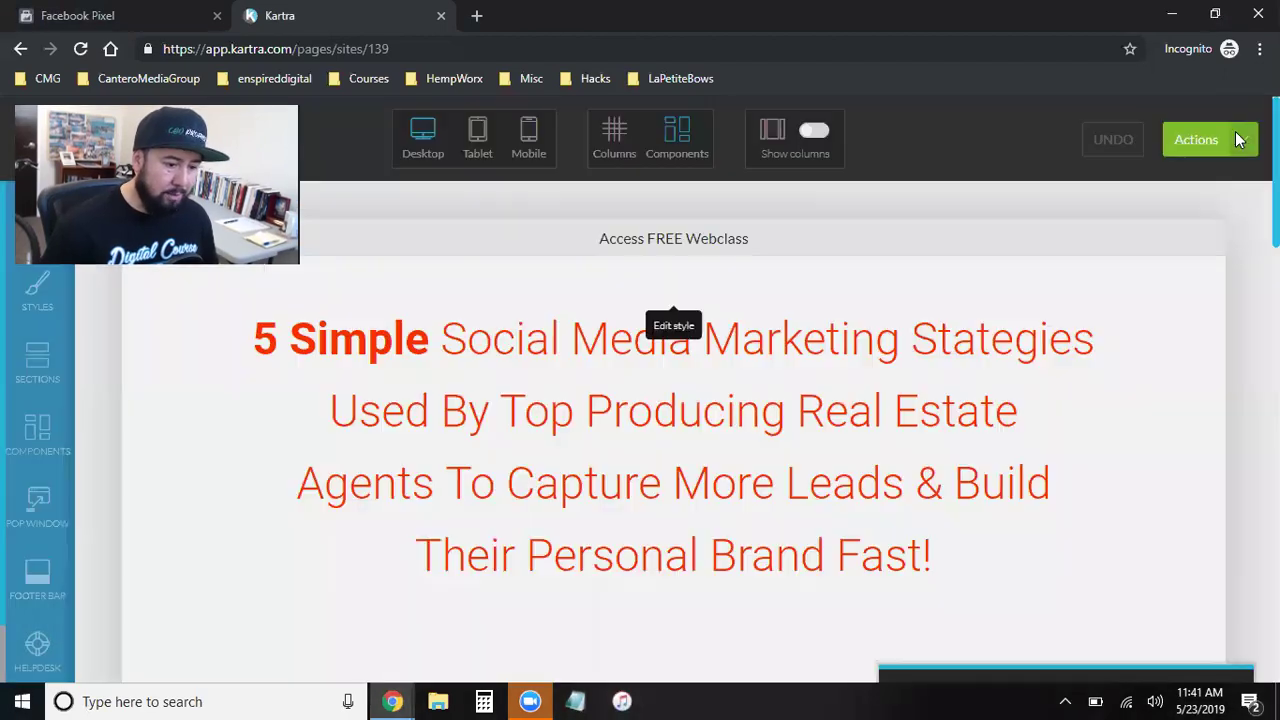
key(Escape)
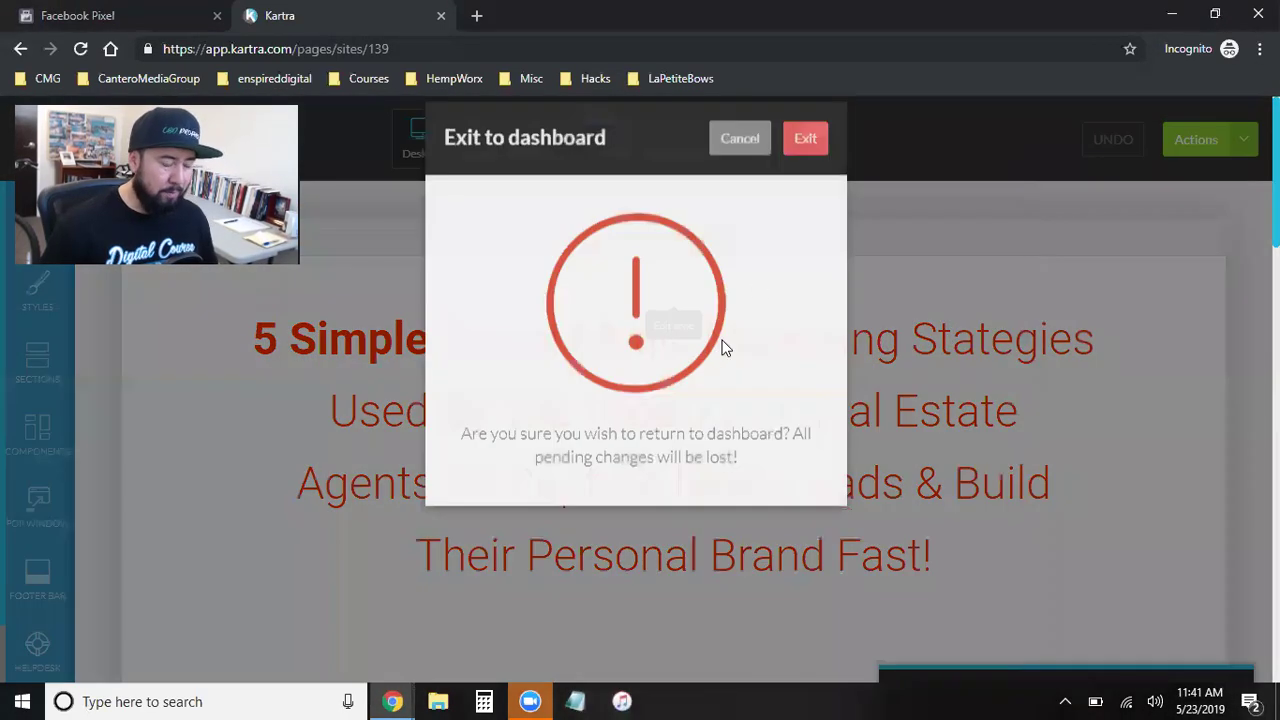
click(818, 173)
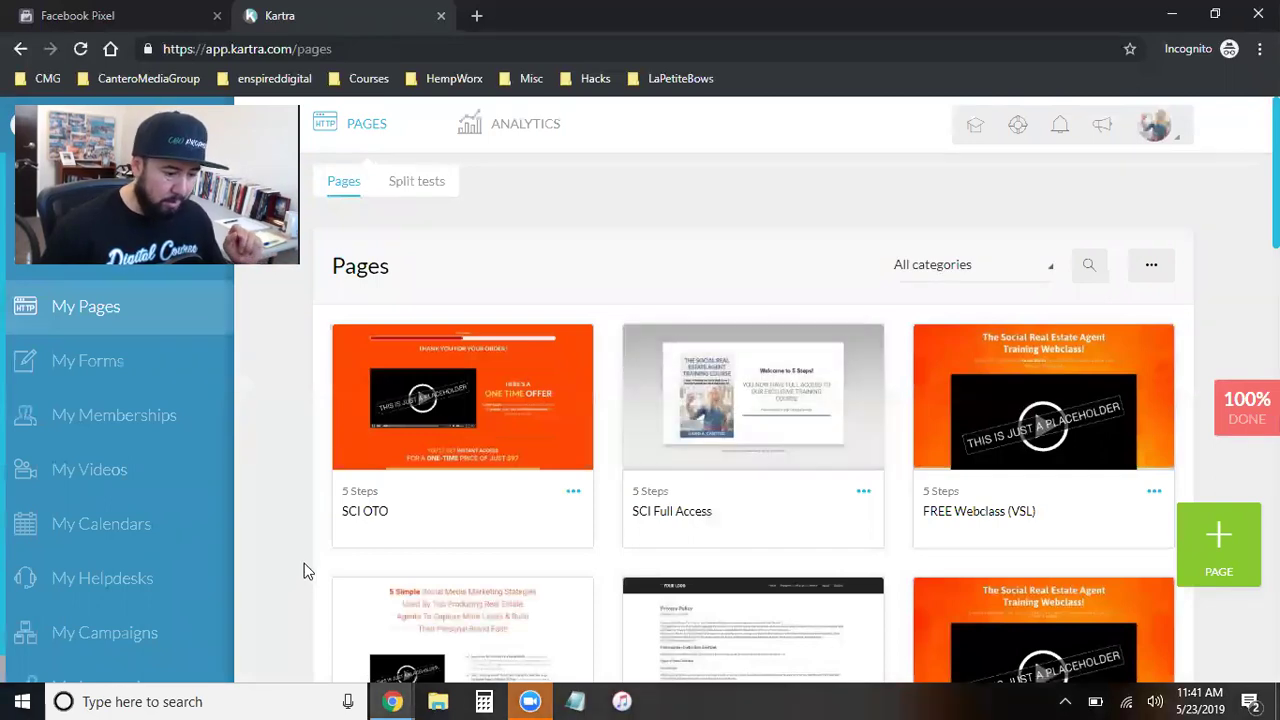
Open the FREE Webclass (VSL) page for editing and look over its special offer section
scroll(307, 571, down, 2)
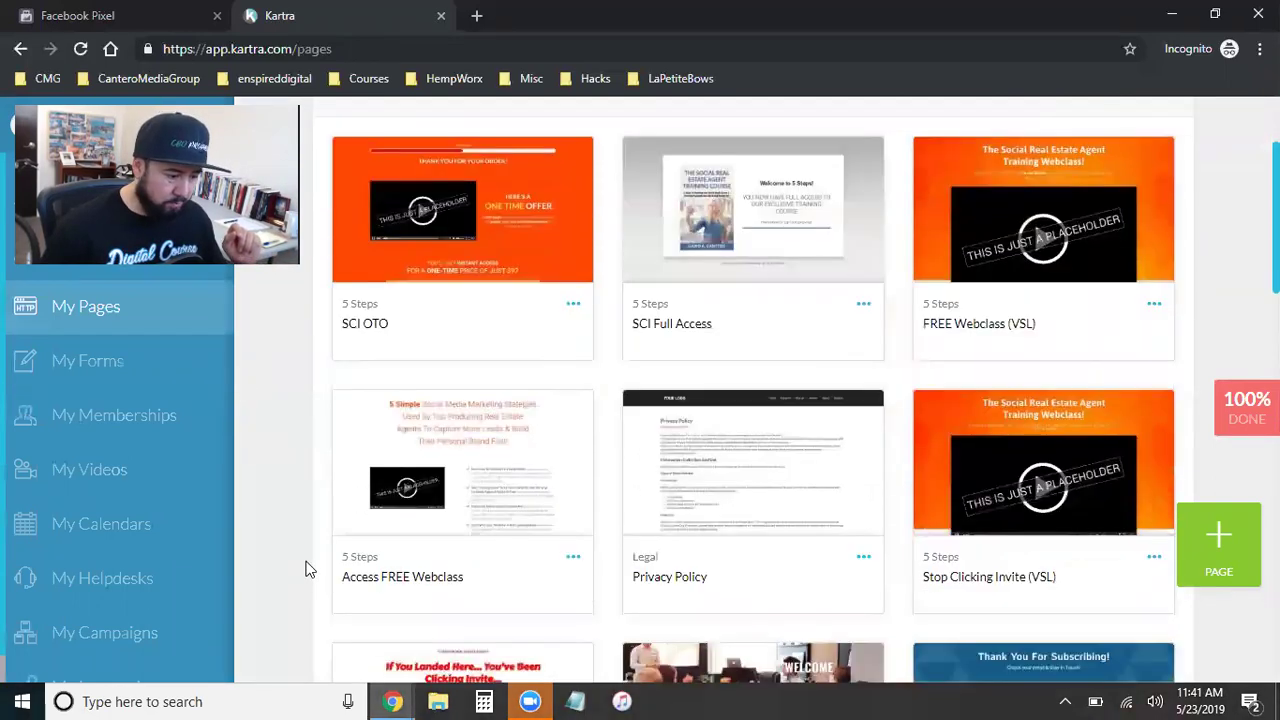
scroll(307, 571, down, 1)
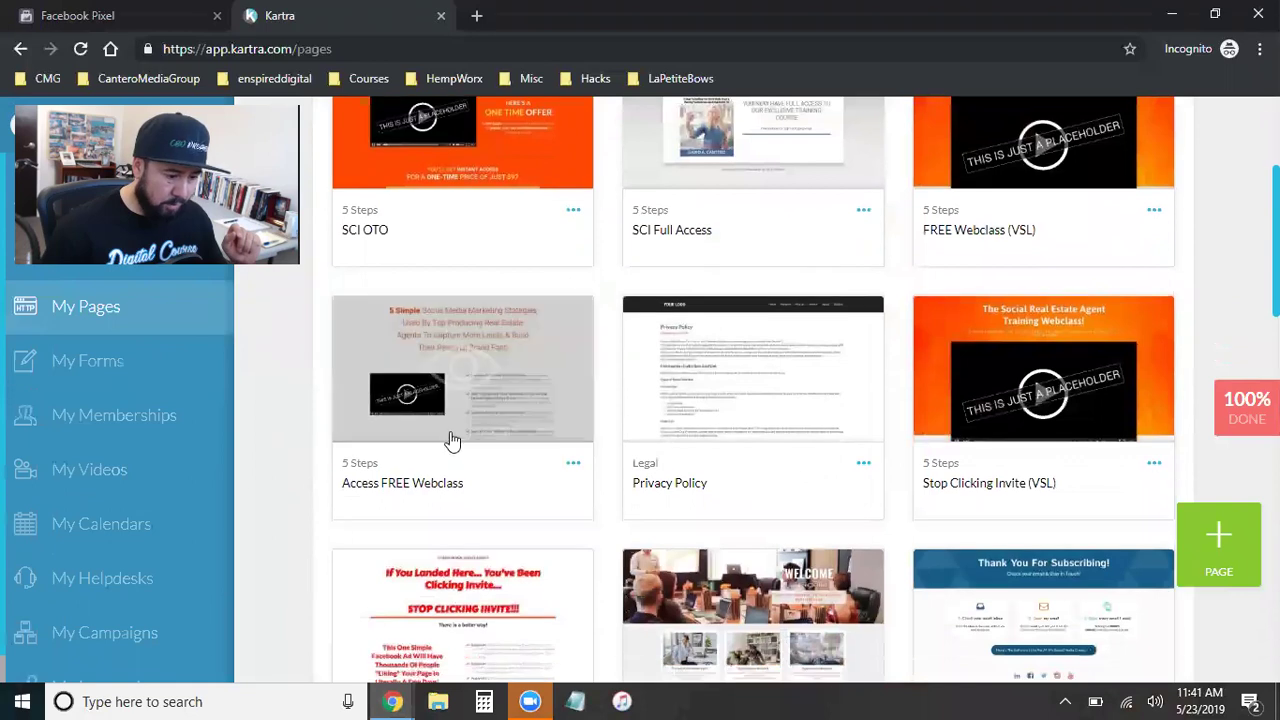
click(1152, 215)
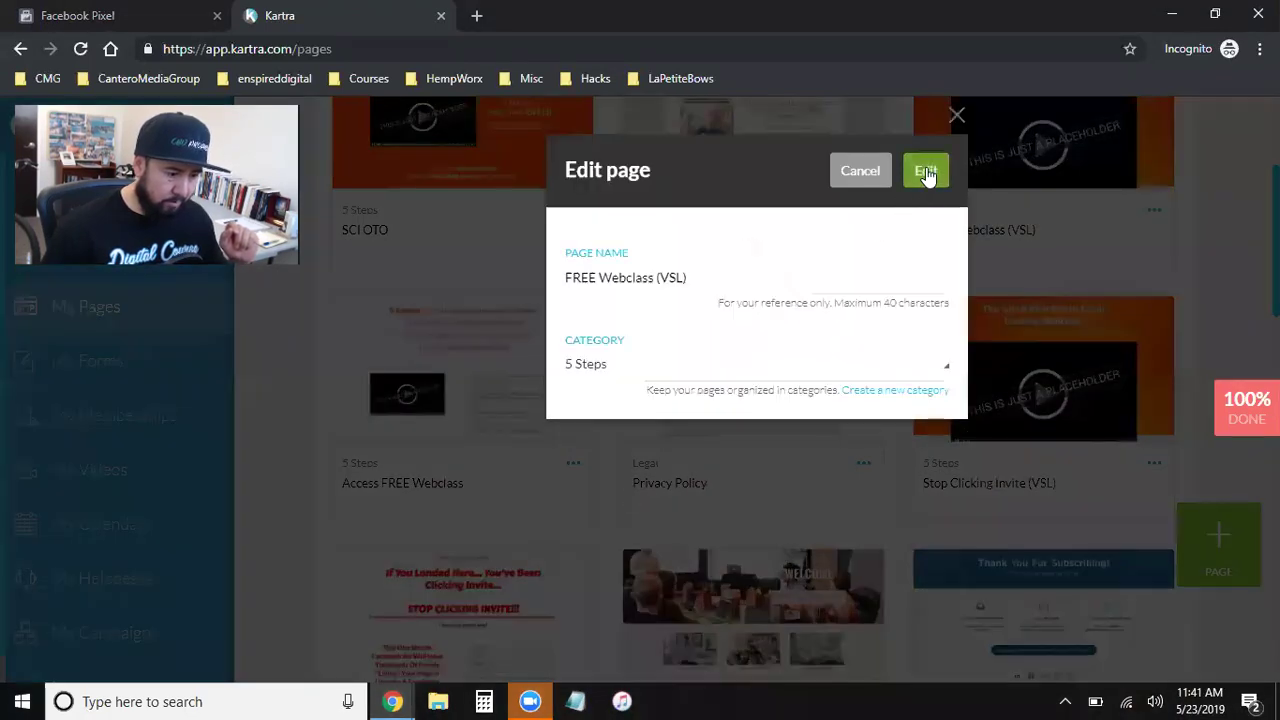
click(926, 173)
mouse_move(395, 700)
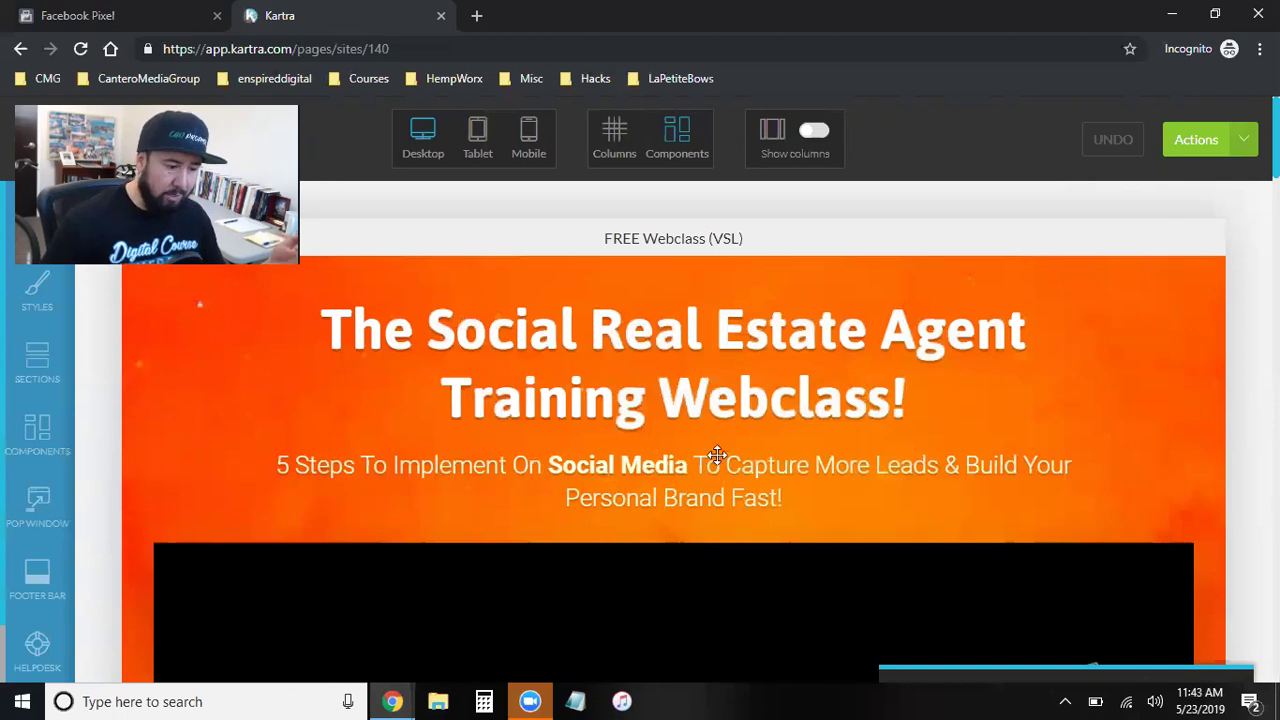
scroll(717, 455, down, 9)
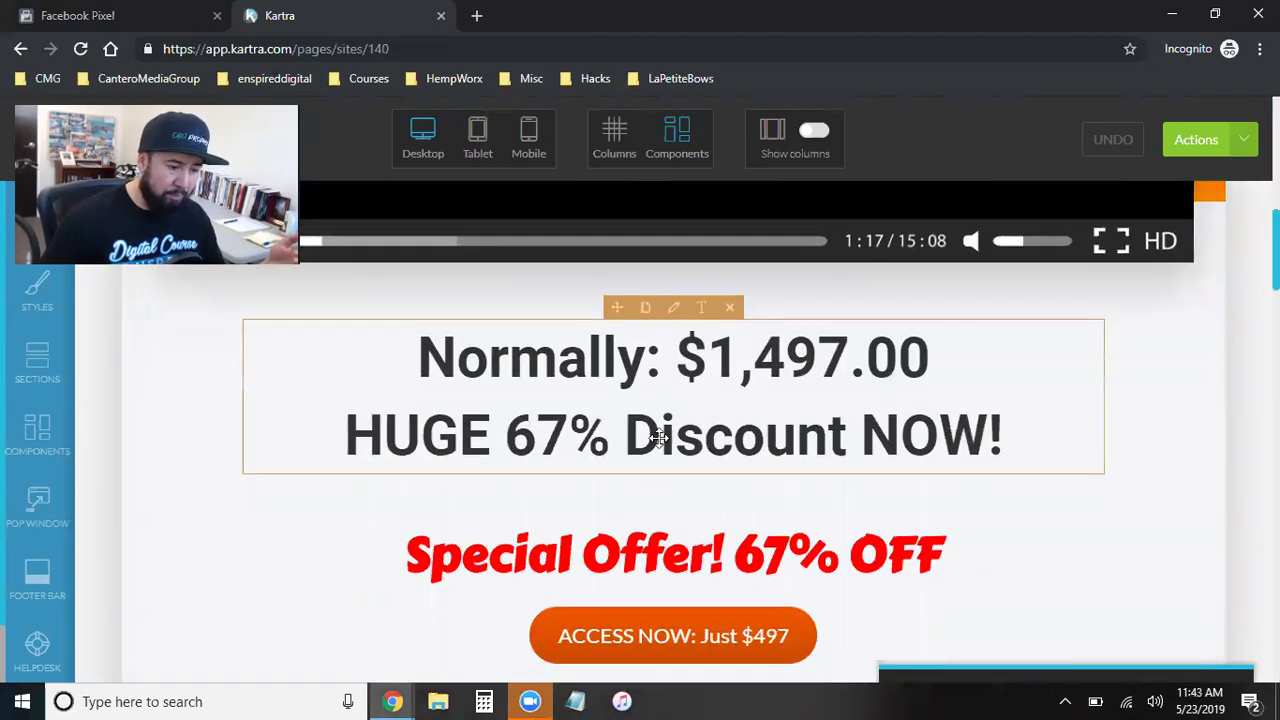
scroll(658, 437, down, 1)
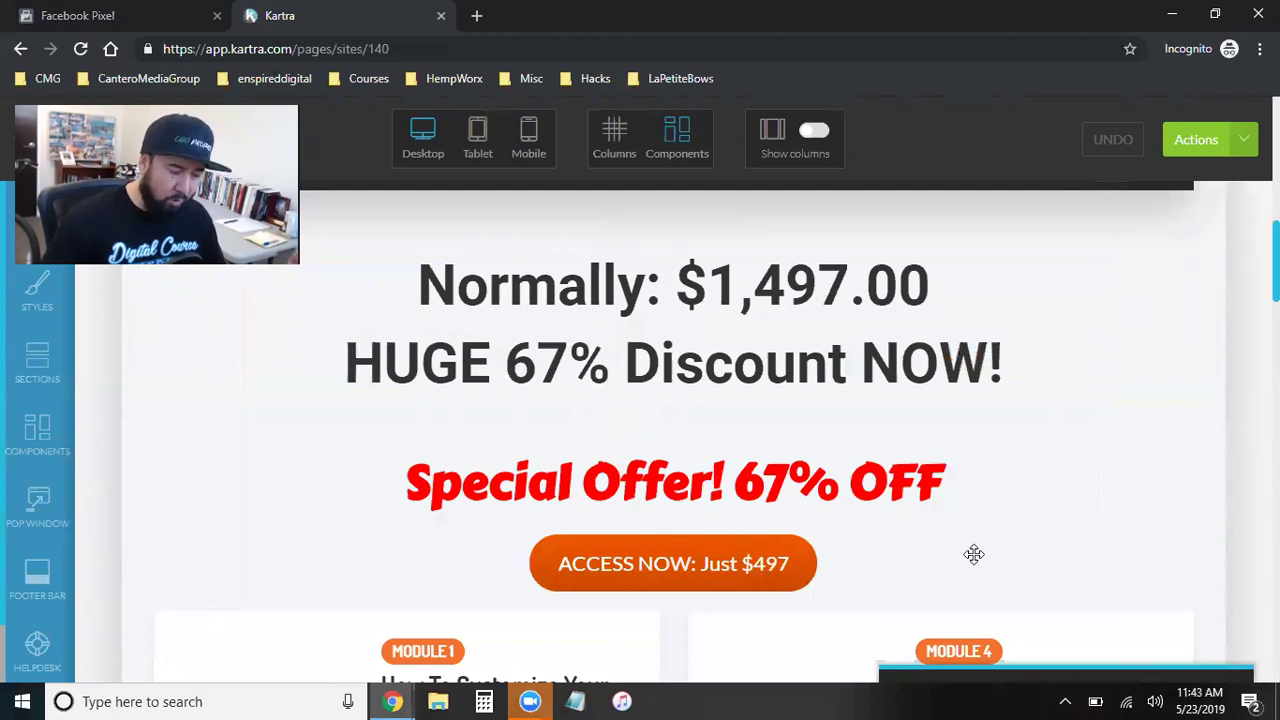
Look through the rest of the FREE Webclass (VSL) page, from the module descriptions to the payment section and footer disclaimer
scroll(974, 554, down, 5)
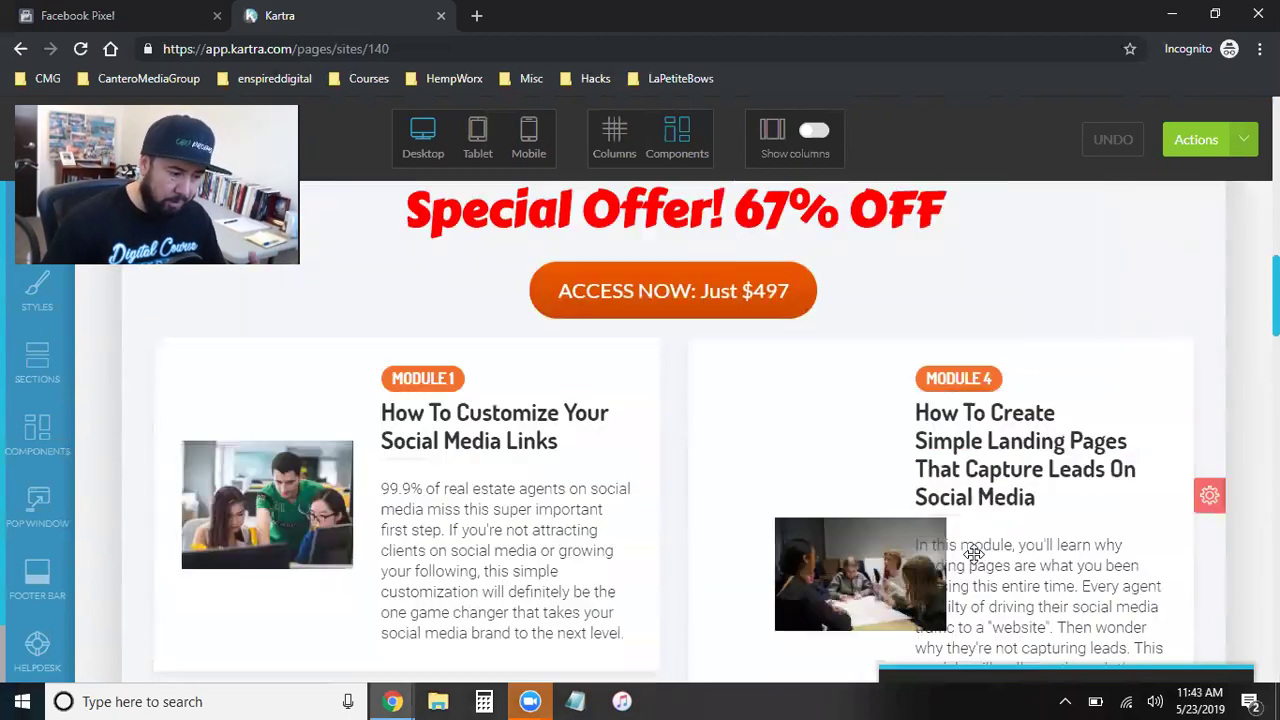
scroll(968, 553, down, 20)
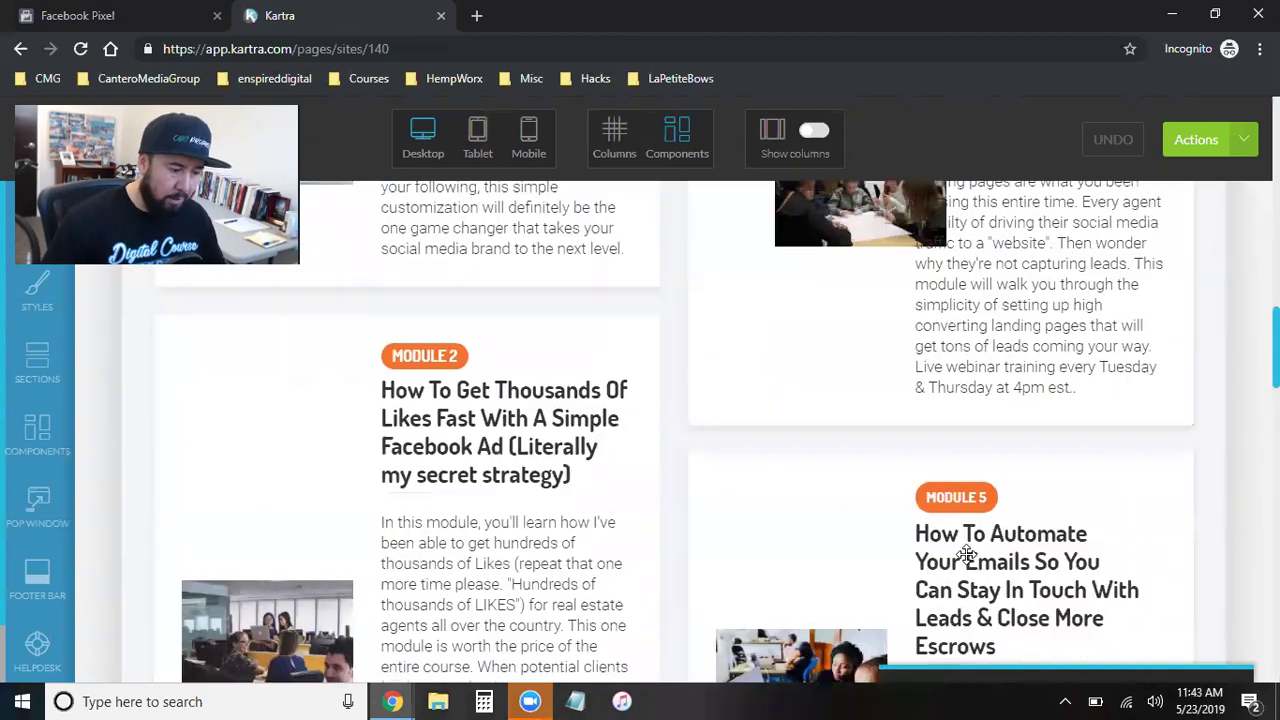
scroll(965, 555, down, 5)
scroll(965, 555, up, 1)
scroll(963, 557, down, 5)
scroll(963, 557, down, 2)
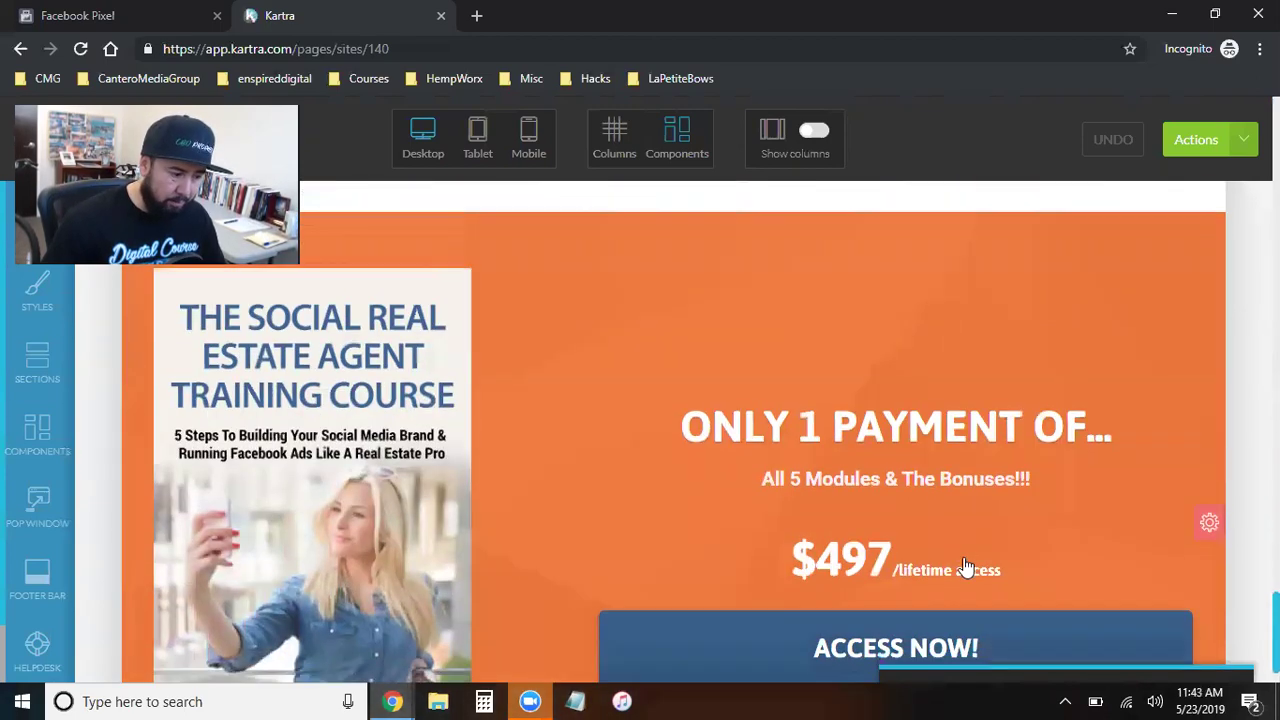
scroll(962, 556, down, 2)
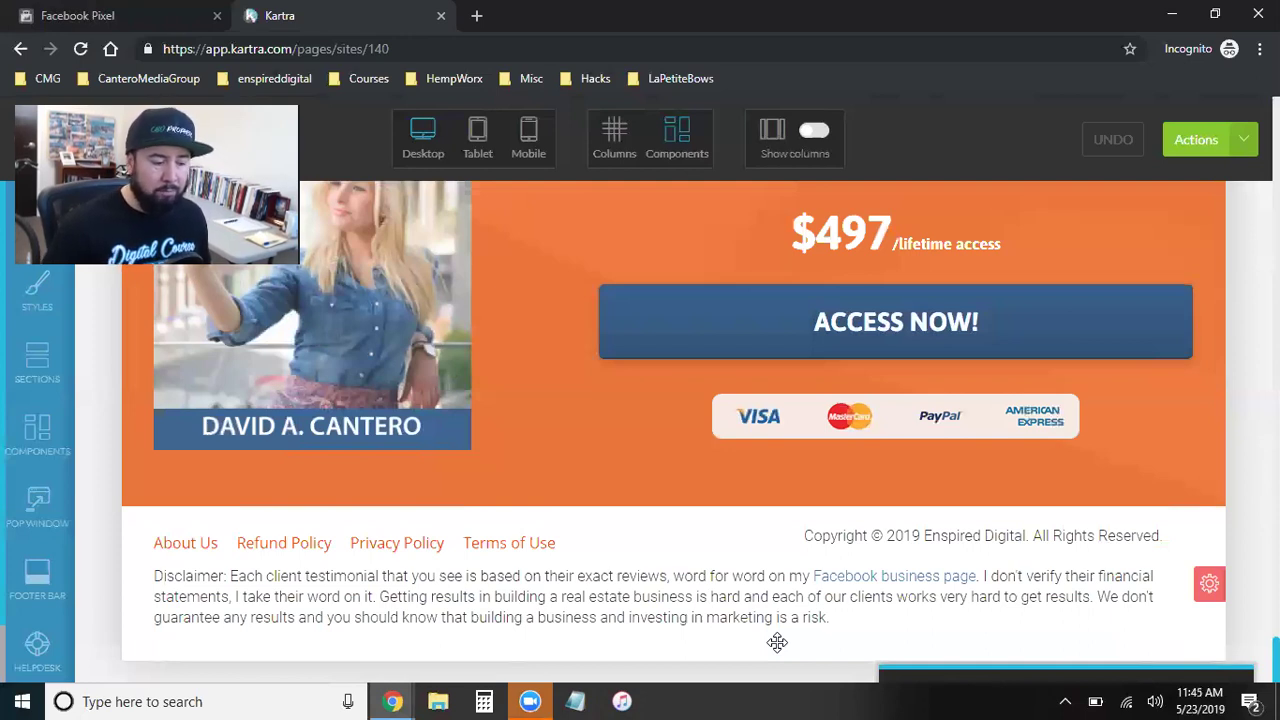
mouse_move(571, 590)
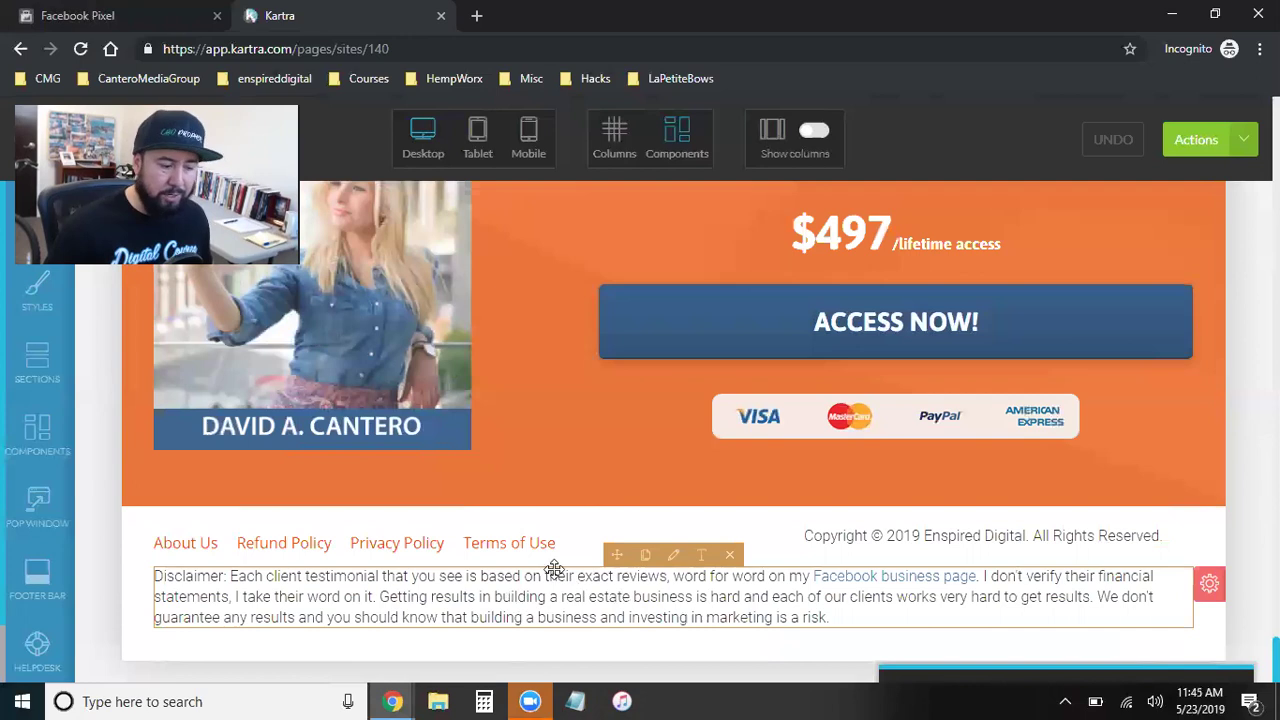
mouse_move(513, 549)
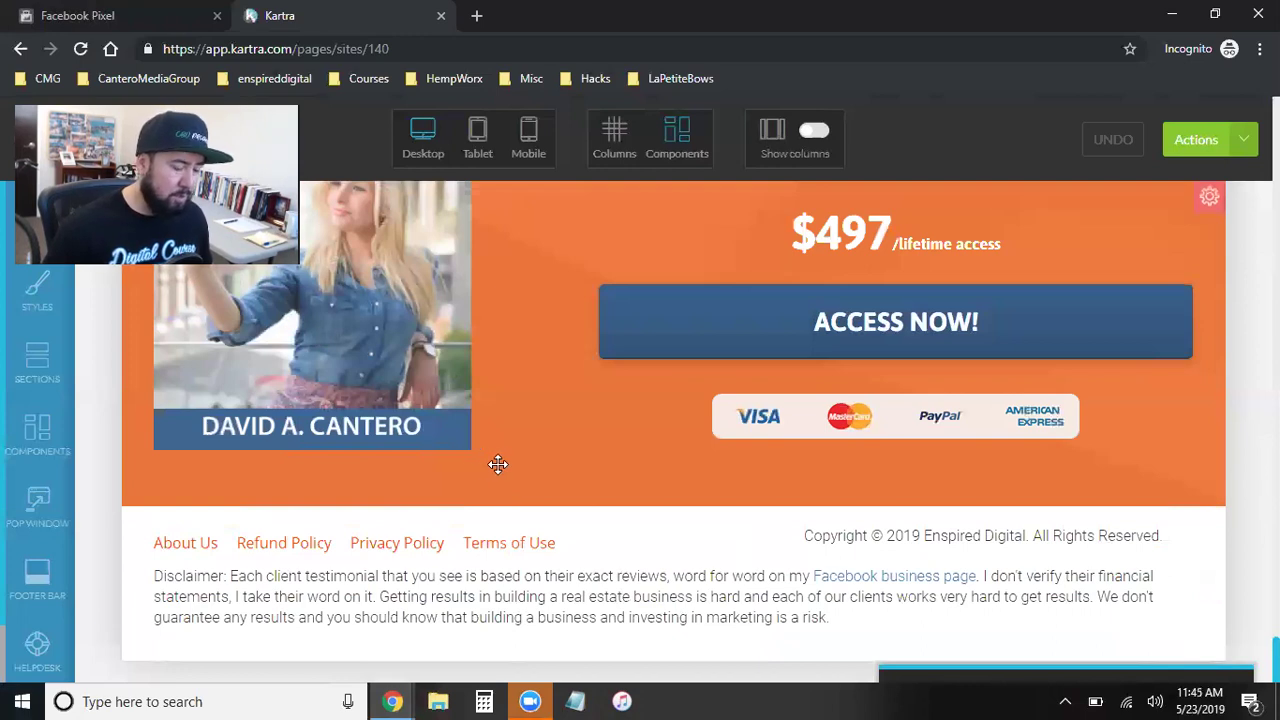
Open the page's tracking code settings and place the cursor in the Facebook Ads tracking code field
scroll(498, 464, up, 20)
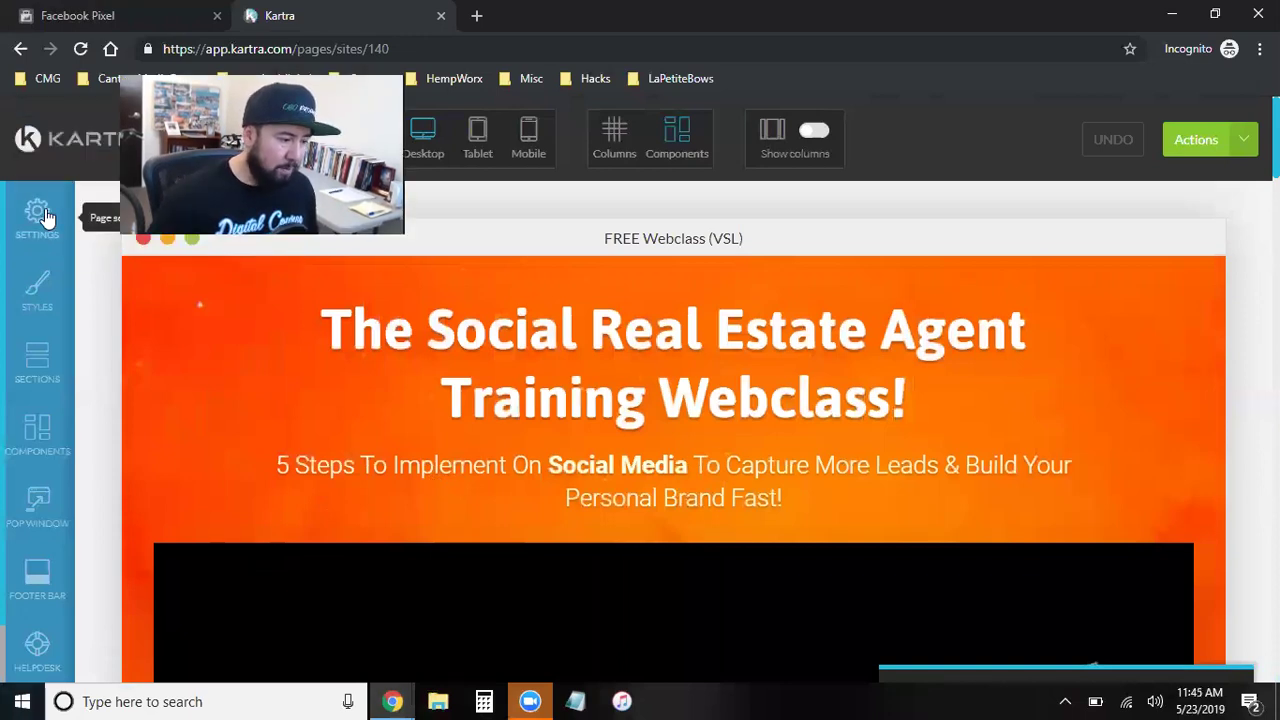
click(42, 214)
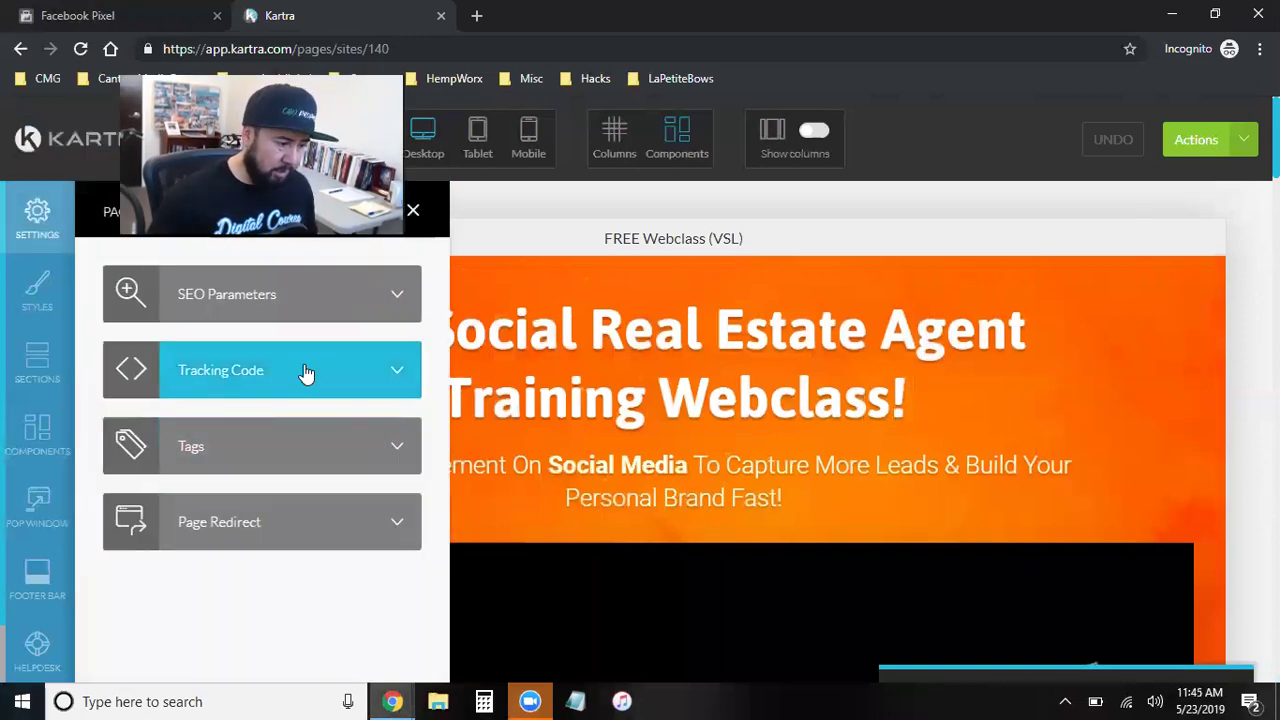
click(306, 372)
scroll(260, 500, down, 3)
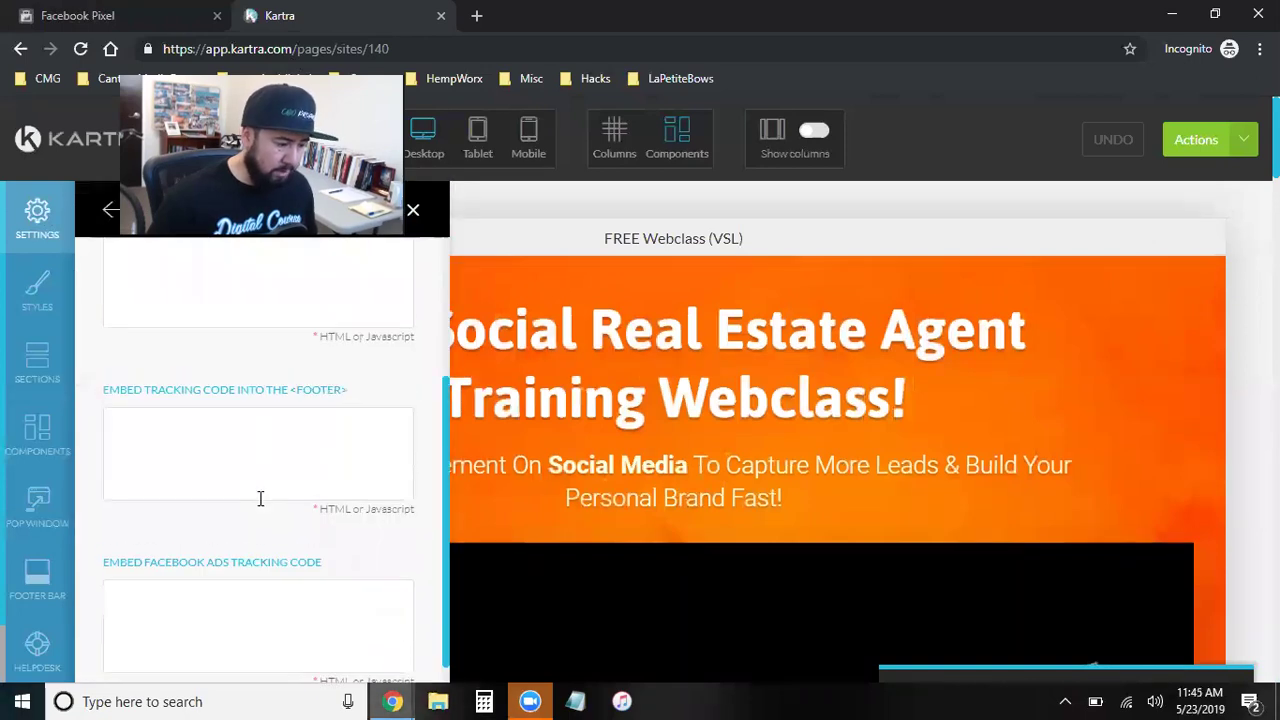
click(215, 532)
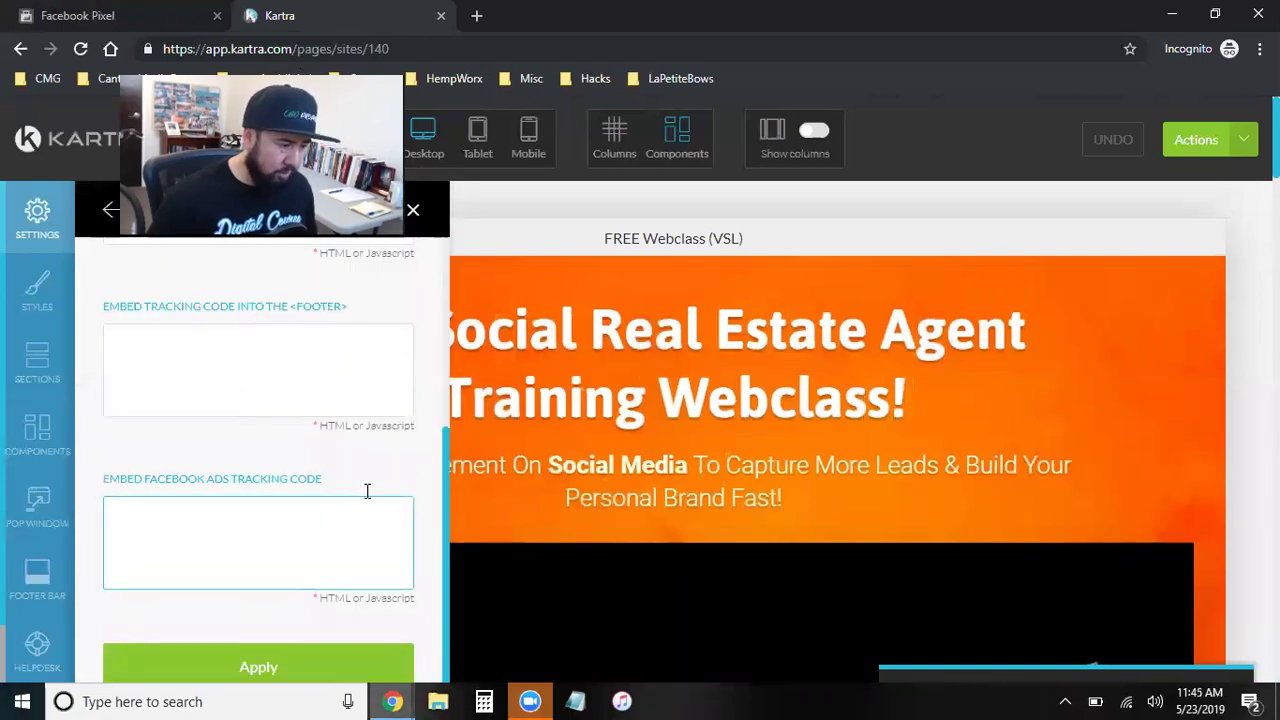
Switch to the Facebook Pixel page, start the manual pixel installation, and copy the entire base pixel code
click(96, 14)
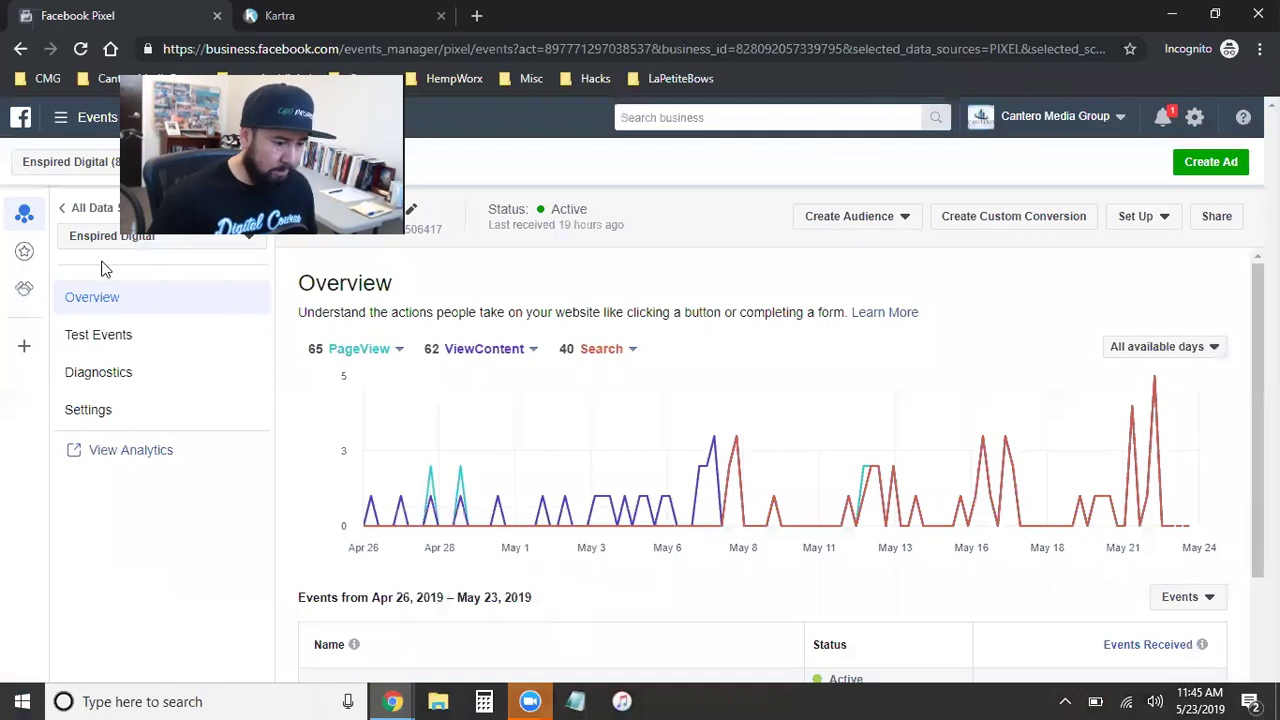
click(1155, 227)
click(1166, 246)
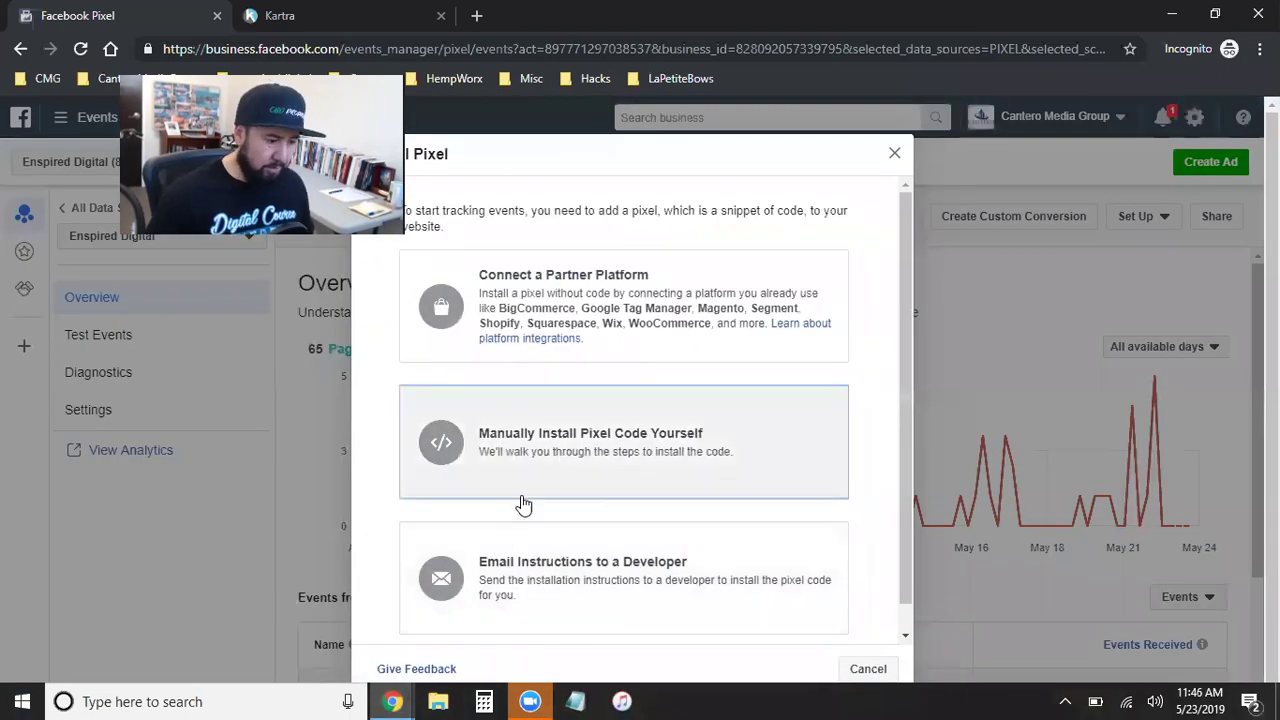
click(523, 505)
scroll(557, 497, down, 3)
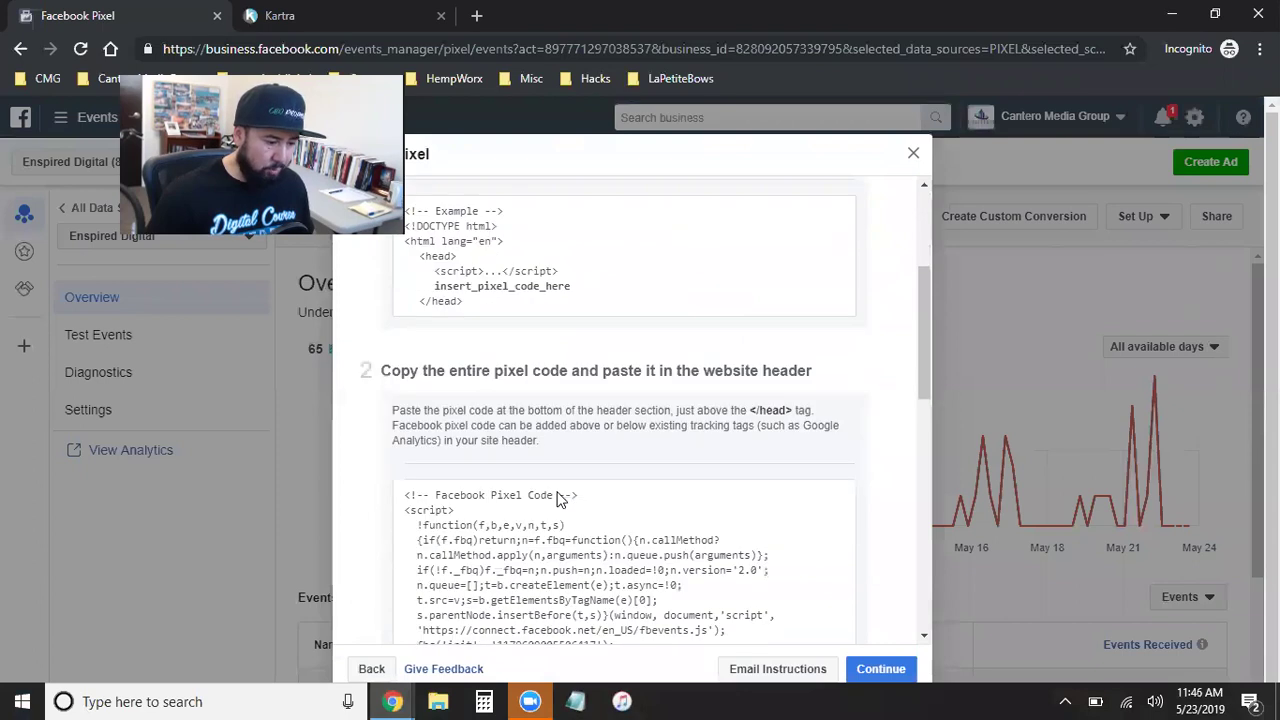
scroll(557, 497, down, 1)
click(610, 503)
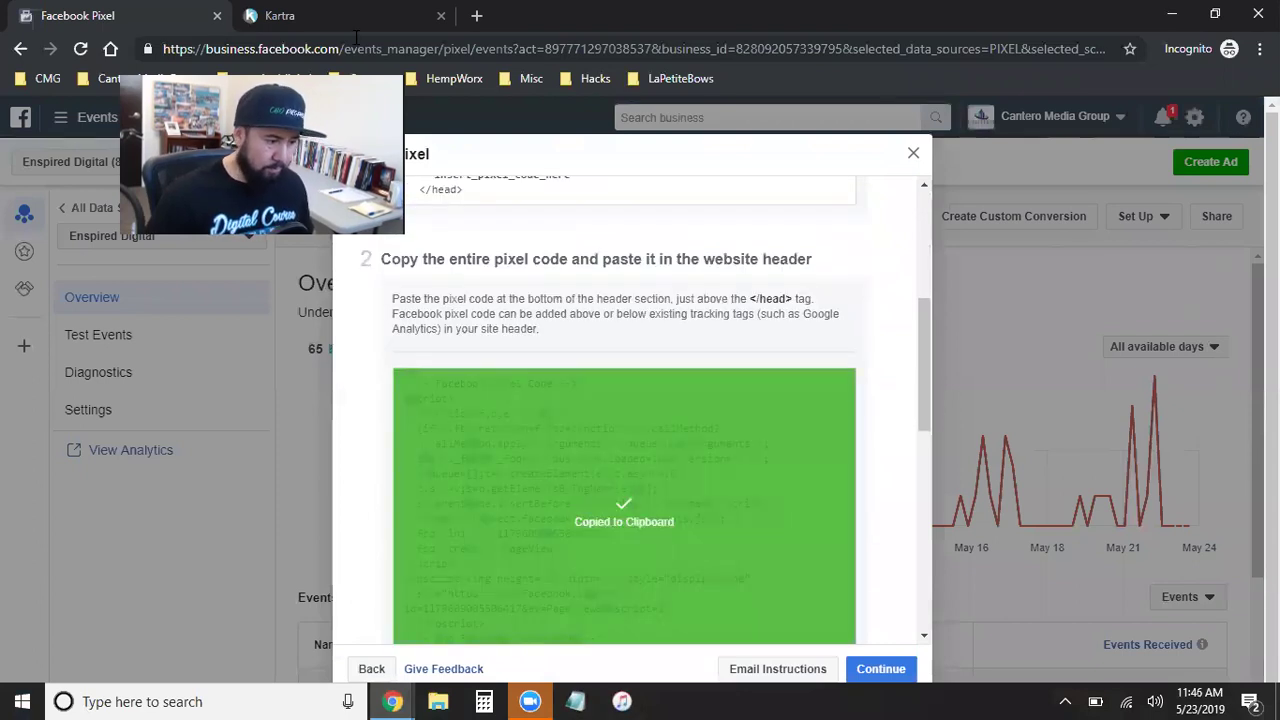
Back in Kartra, paste the base pixel code into the Facebook Ads tracking code field and add blank lines below it
click(355, 17)
click(228, 517)
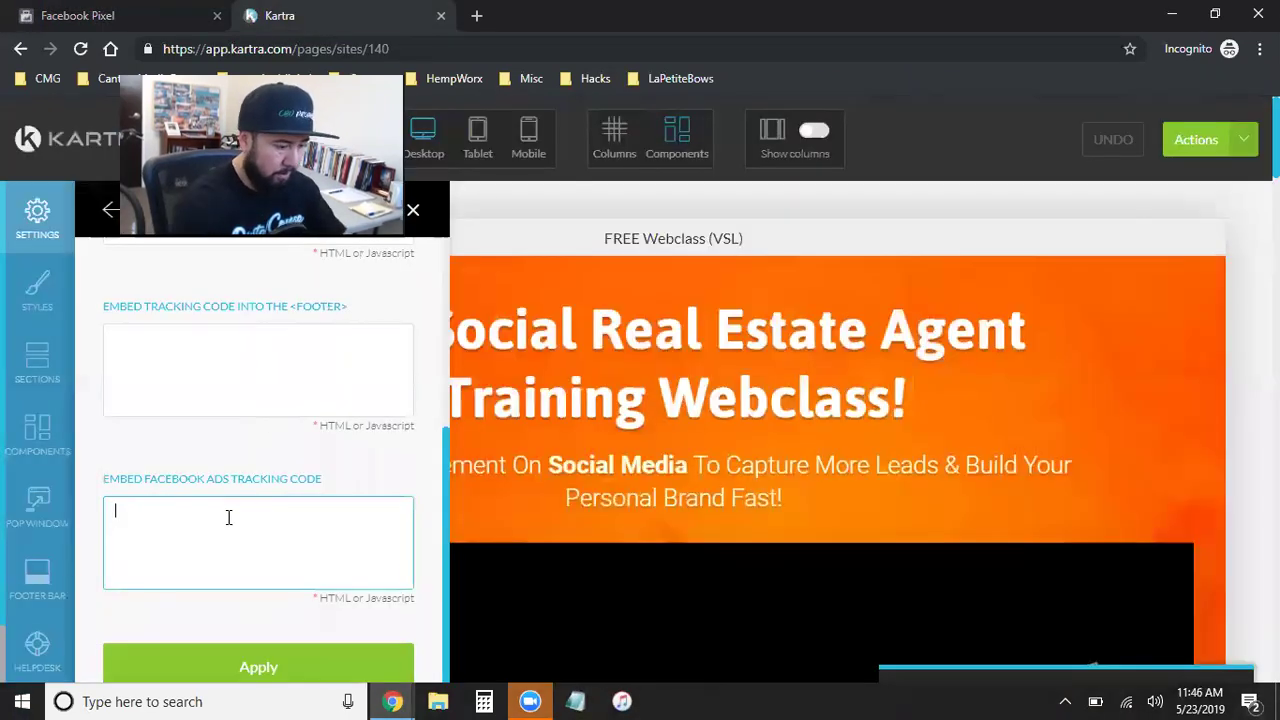
key(ctrl+v)
key(Return)
key(Return)
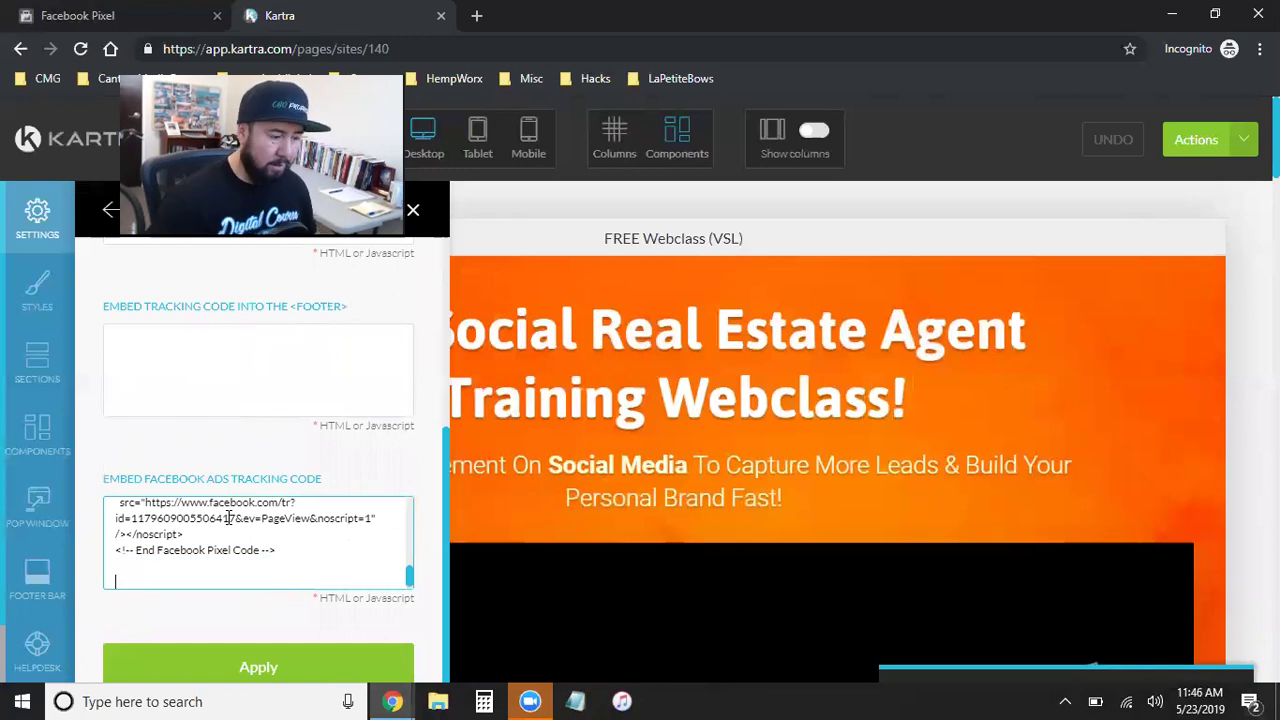
Return to the Facebook pixel setup, continue to manual event code installation, and choose the Professional Services event category
click(97, 8)
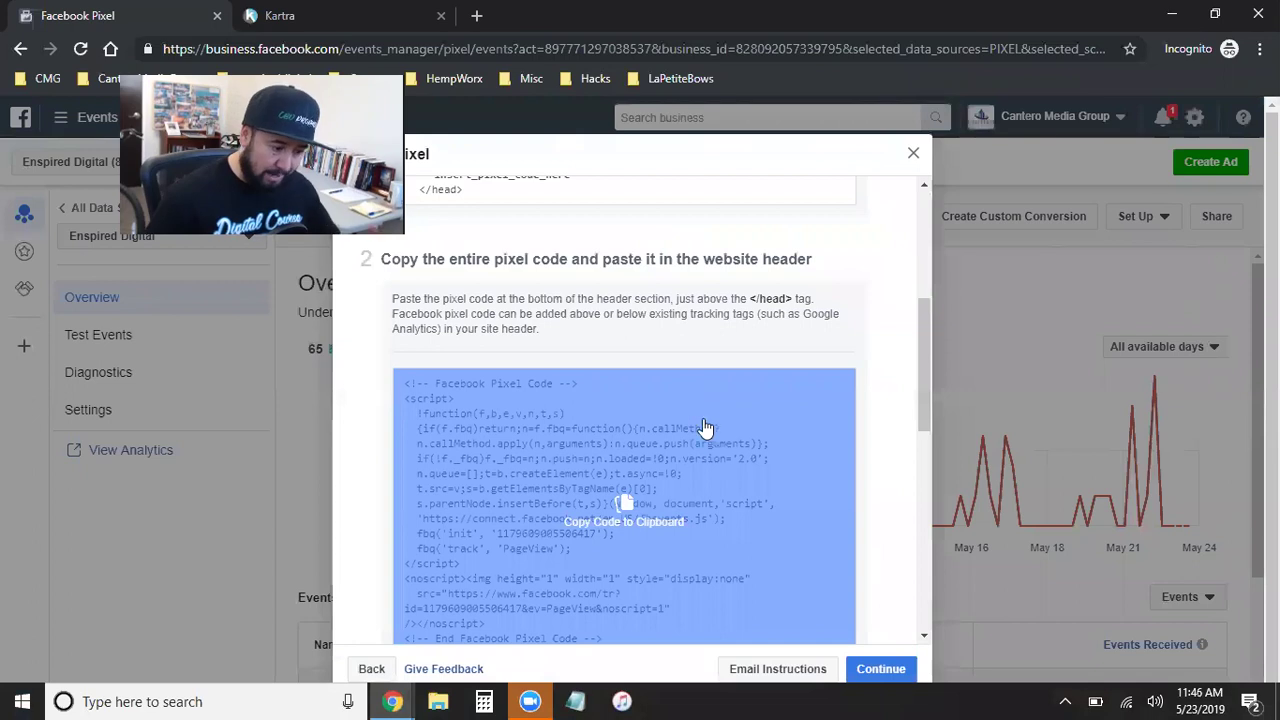
scroll(717, 460, down, 1)
click(870, 669)
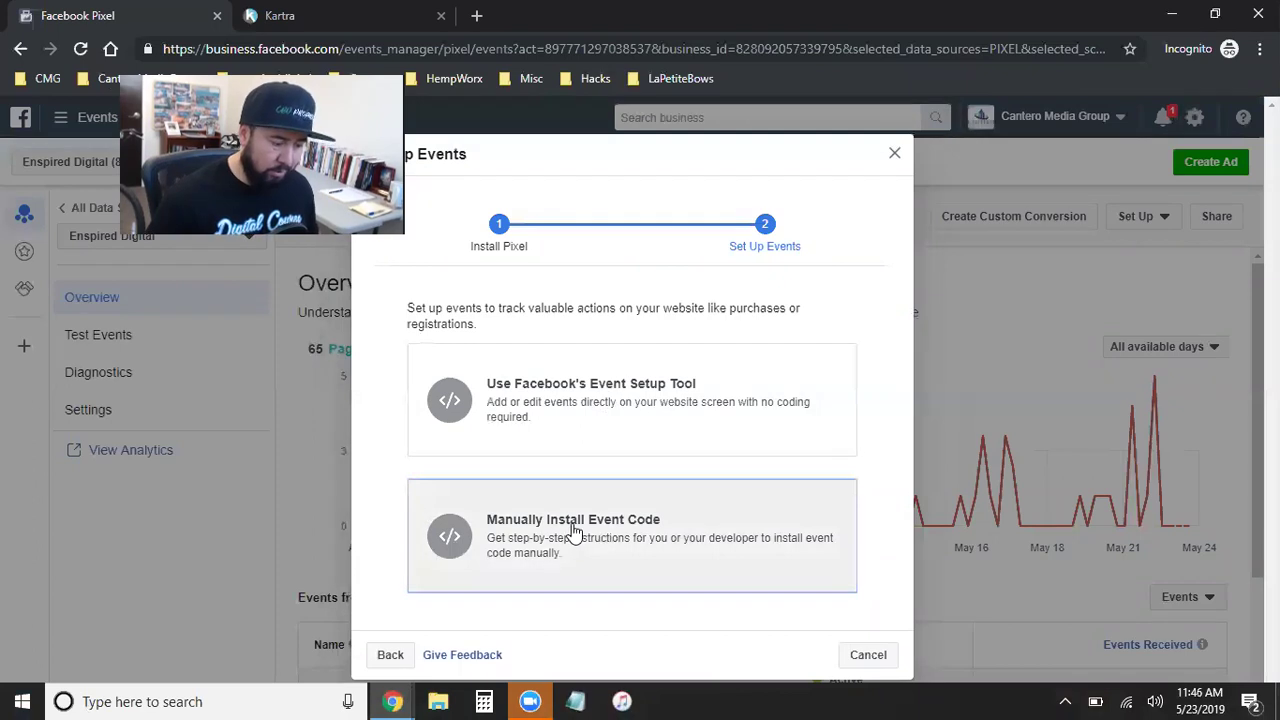
click(576, 534)
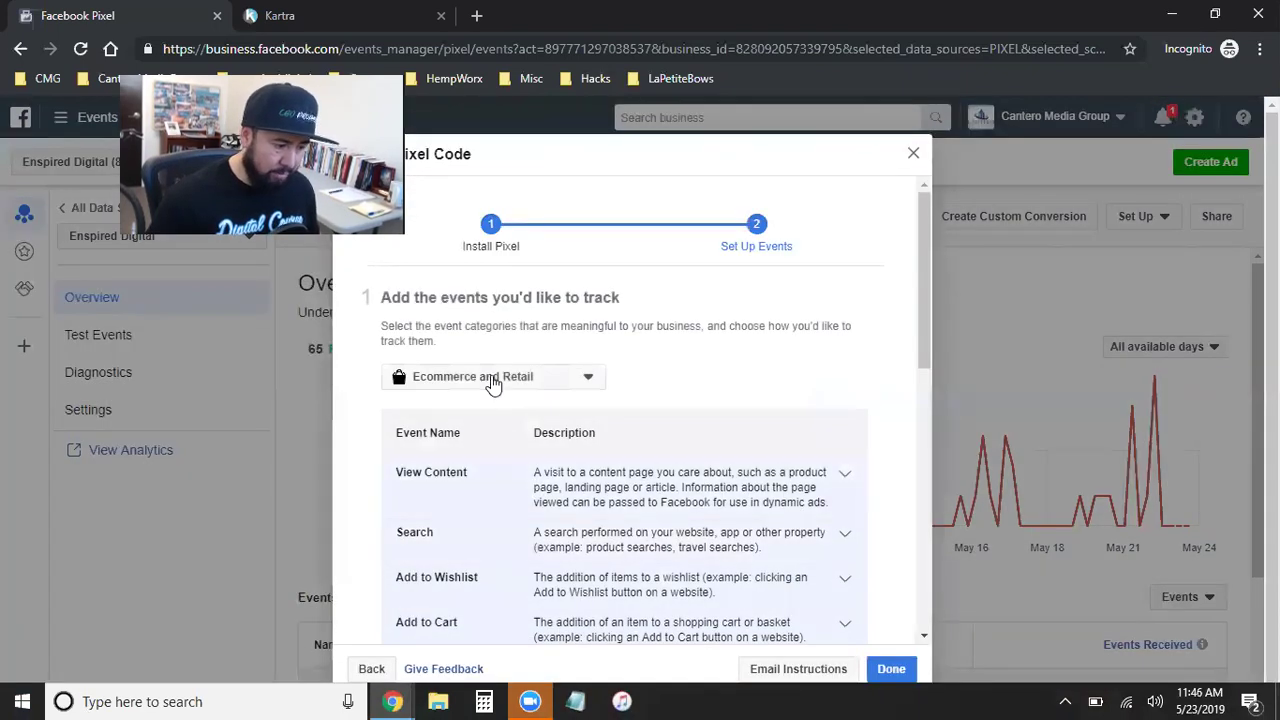
click(493, 376)
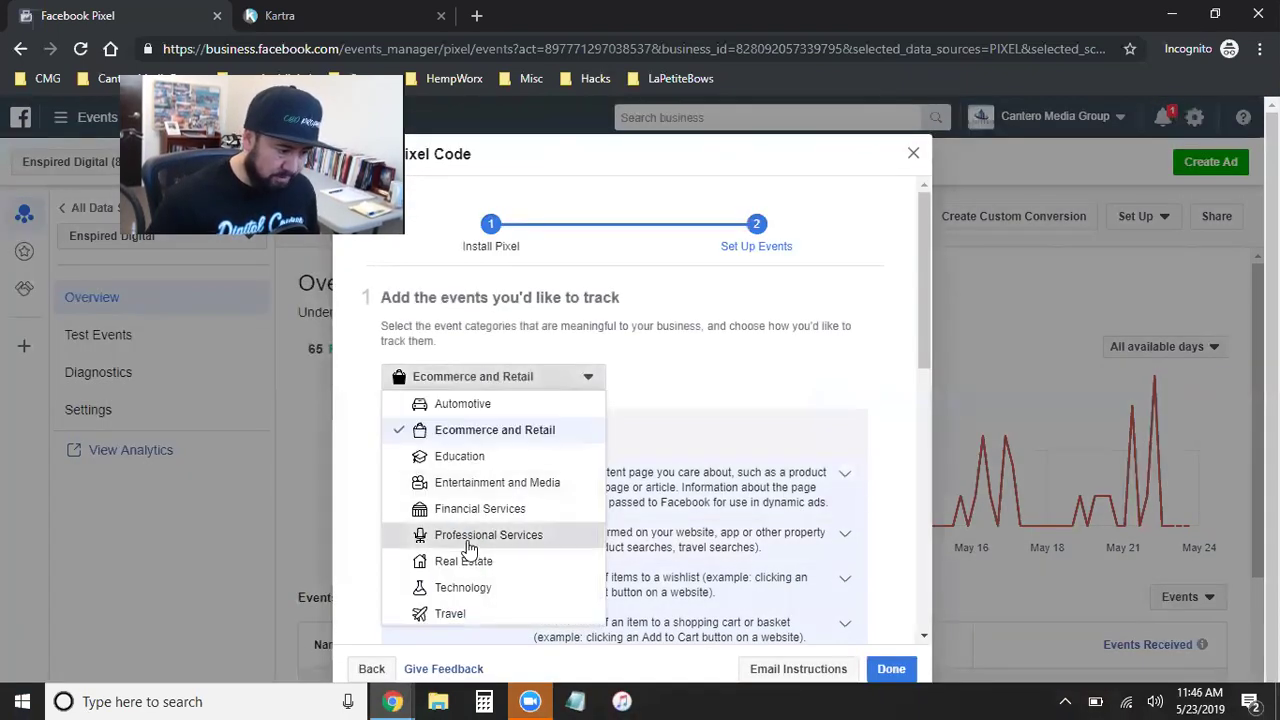
click(503, 533)
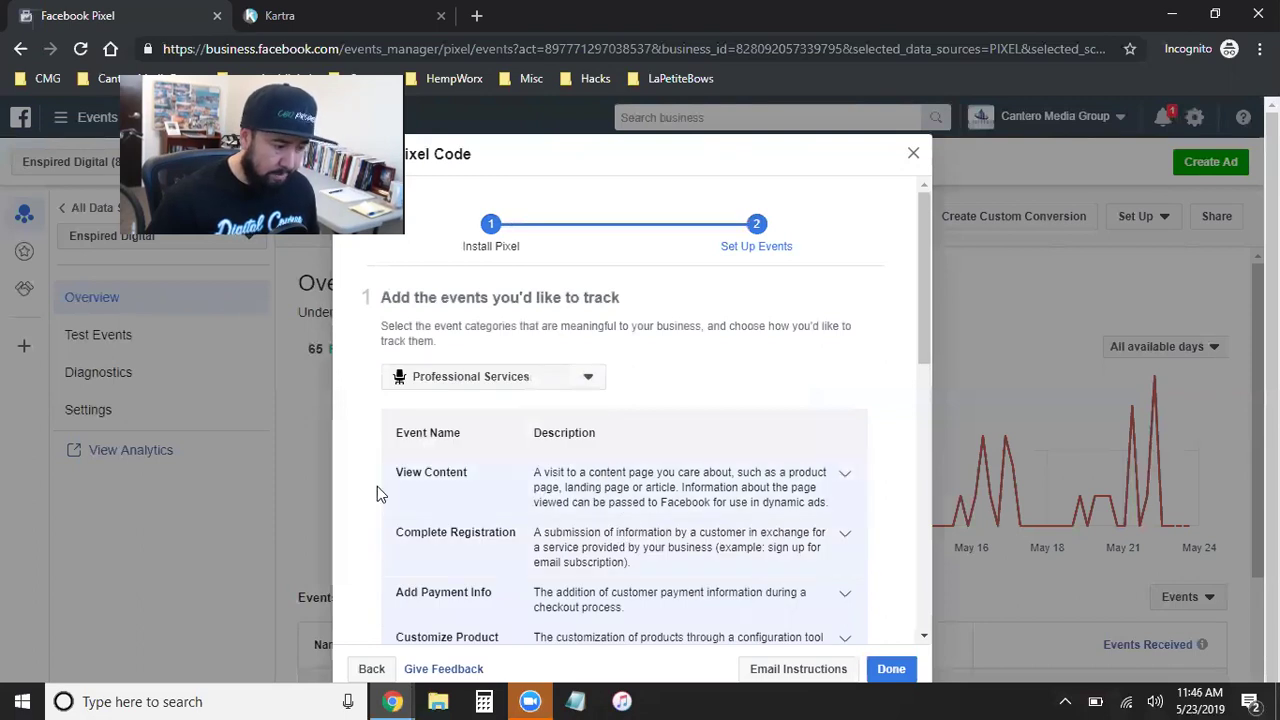
Expand the Lead event in the Professional Services event list to show its page-load tracking code
scroll(377, 486, down, 3)
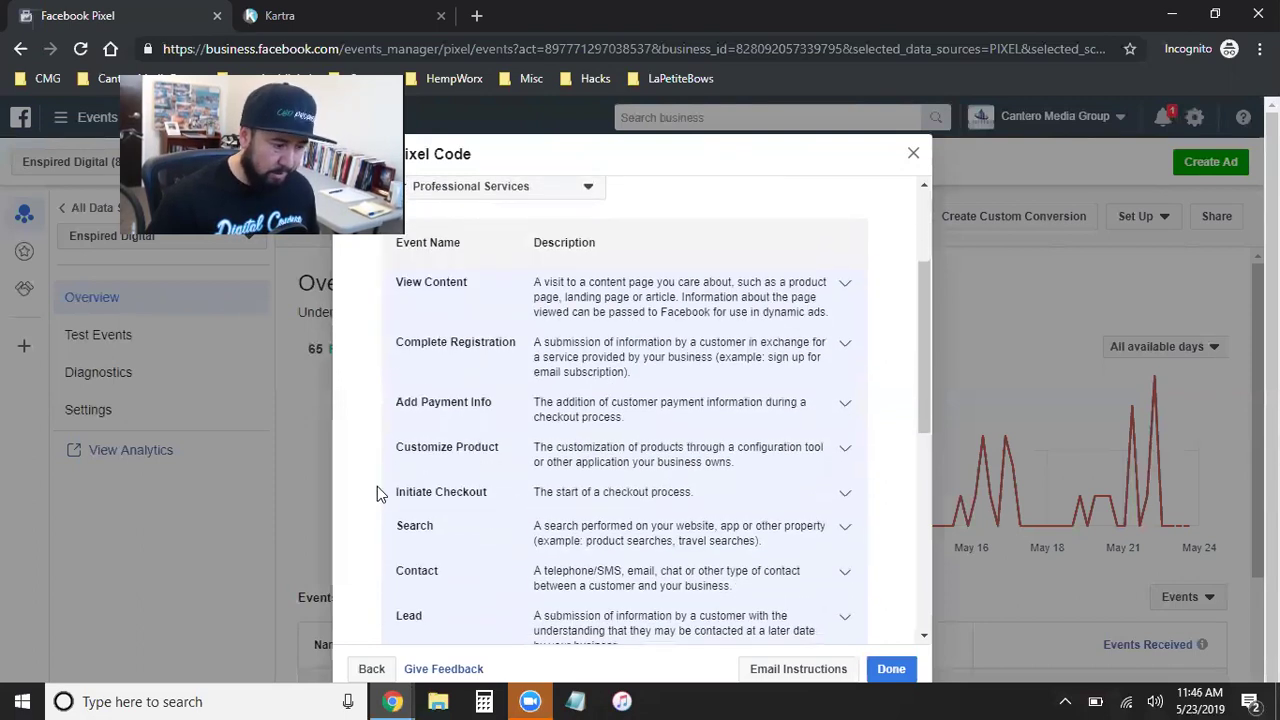
scroll(377, 486, down, 1)
scroll(654, 560, down, 1)
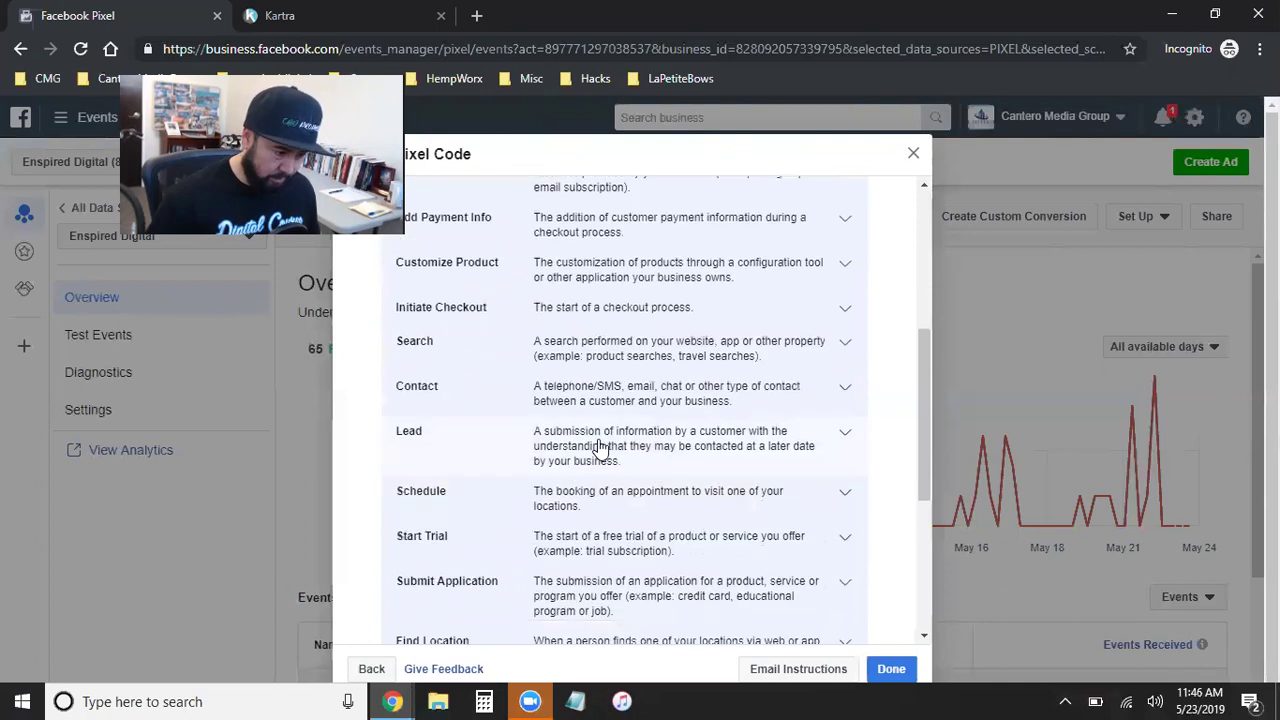
click(600, 450)
scroll(745, 480, down, 1)
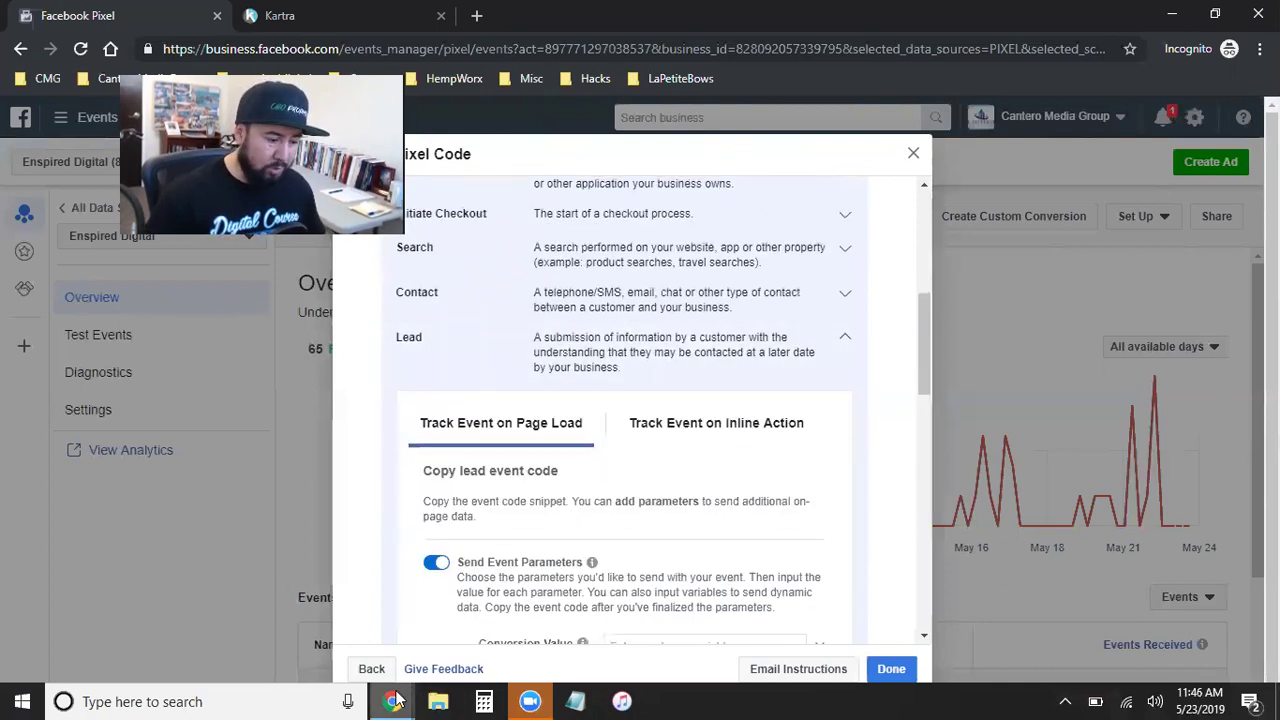
Switch to the live Access Free Webclass page, view its webclass sign-up form, and close the form
mouse_move(395, 700)
click(385, 610)
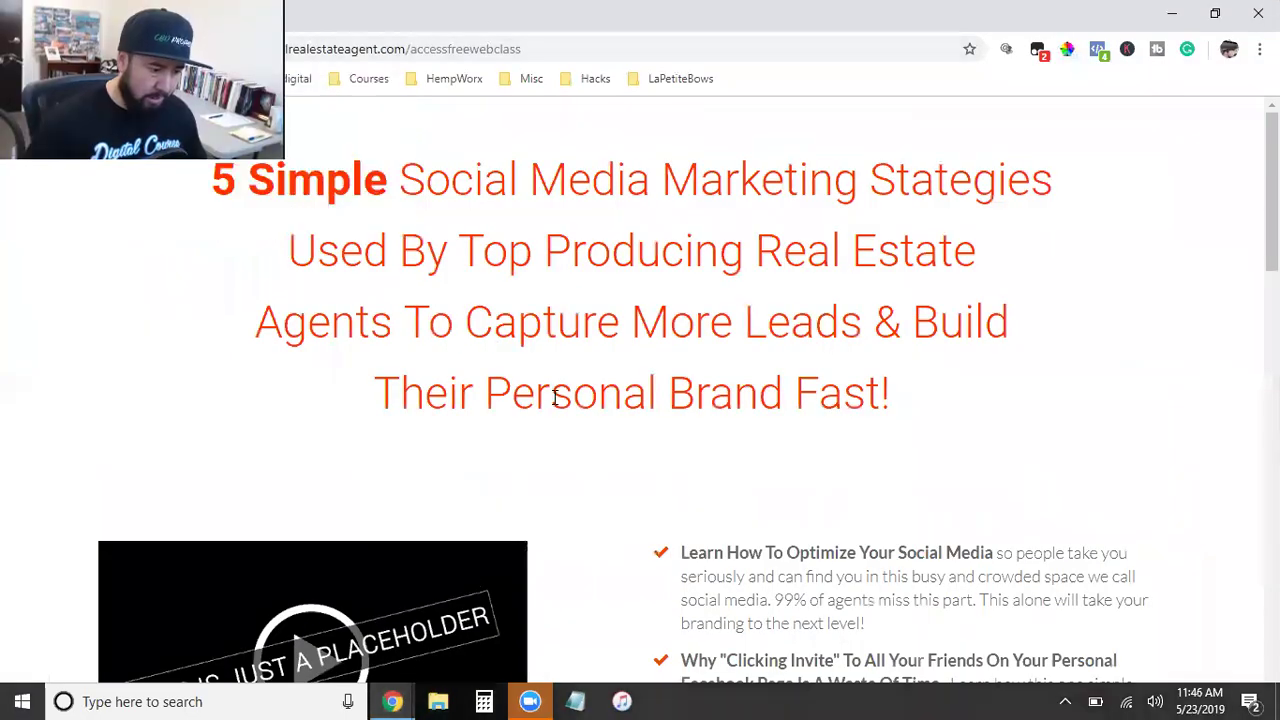
scroll(555, 405, down, 2)
scroll(555, 405, down, 4)
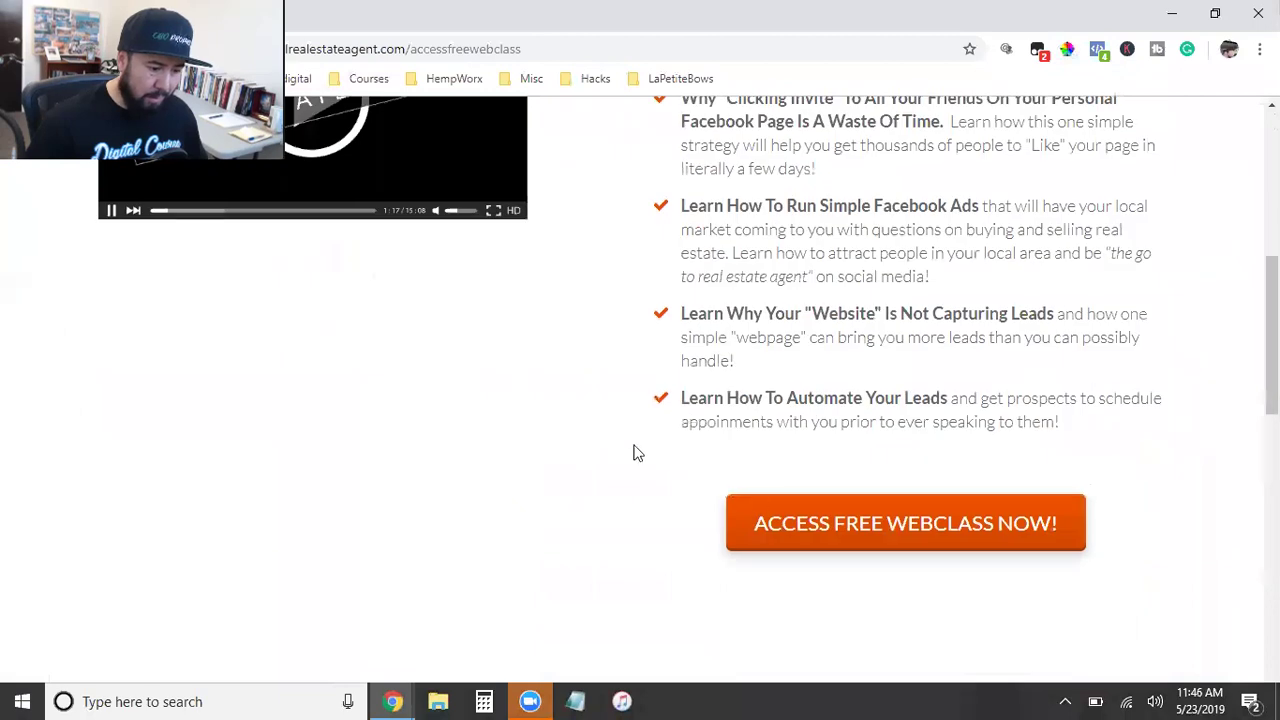
click(915, 525)
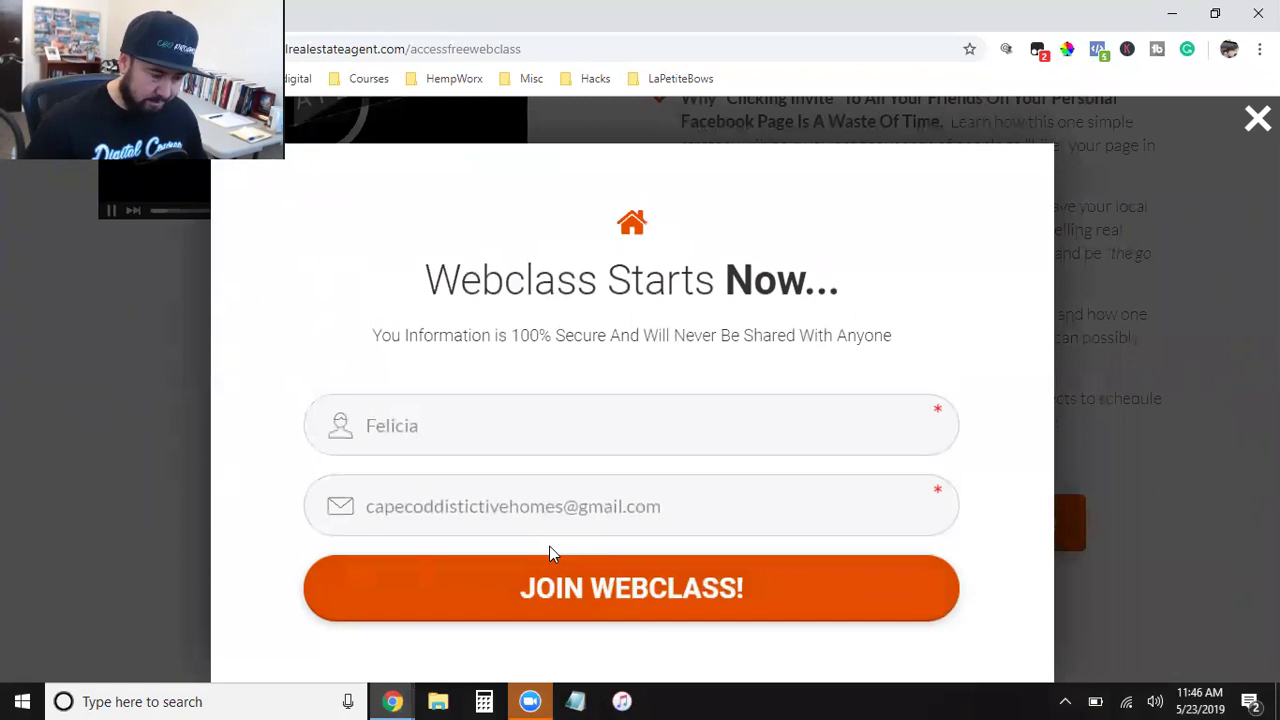
click(1257, 119)
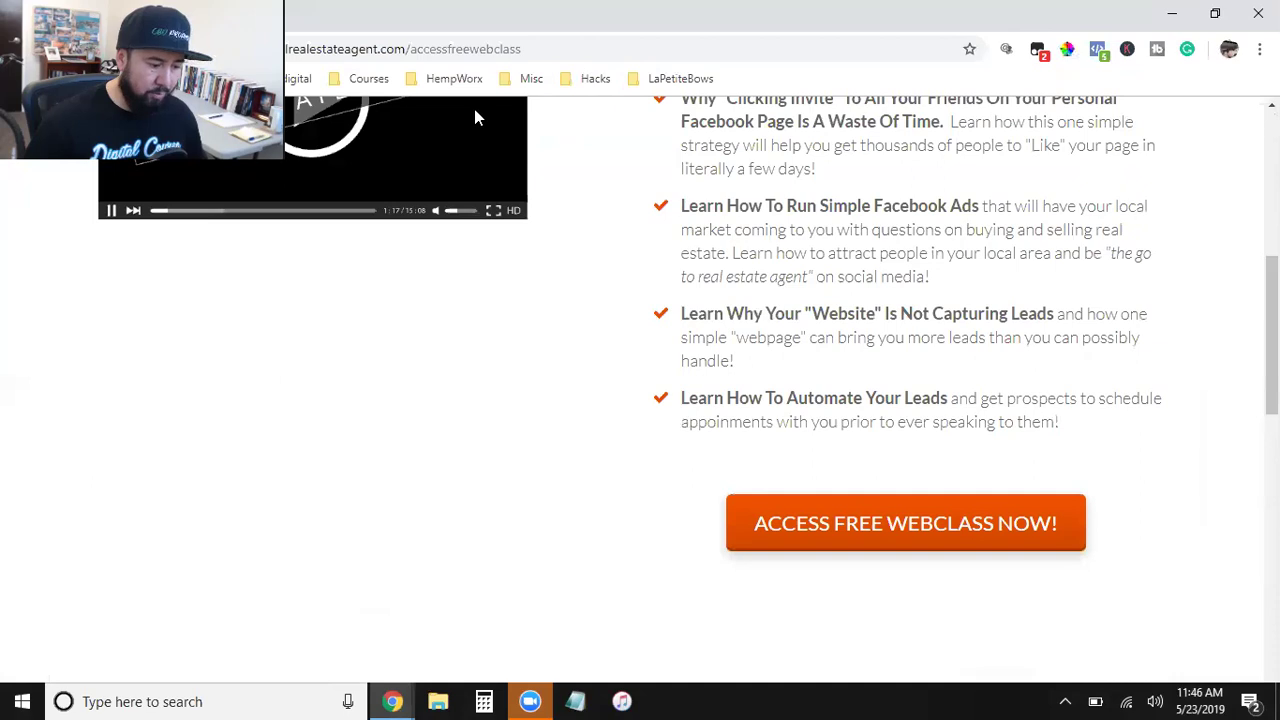
Return to the incognito Chrome window and copy the Lead event code without any parameters
mouse_move(391, 701)
click(467, 619)
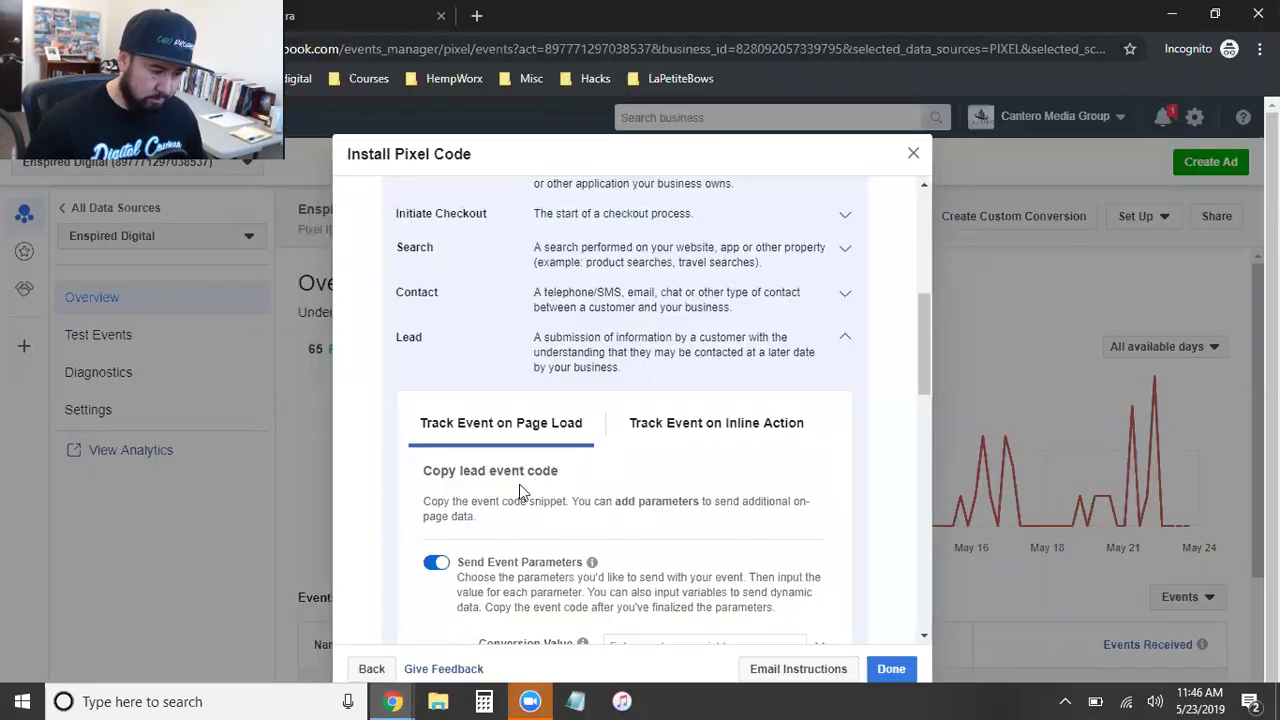
scroll(594, 500, down, 3)
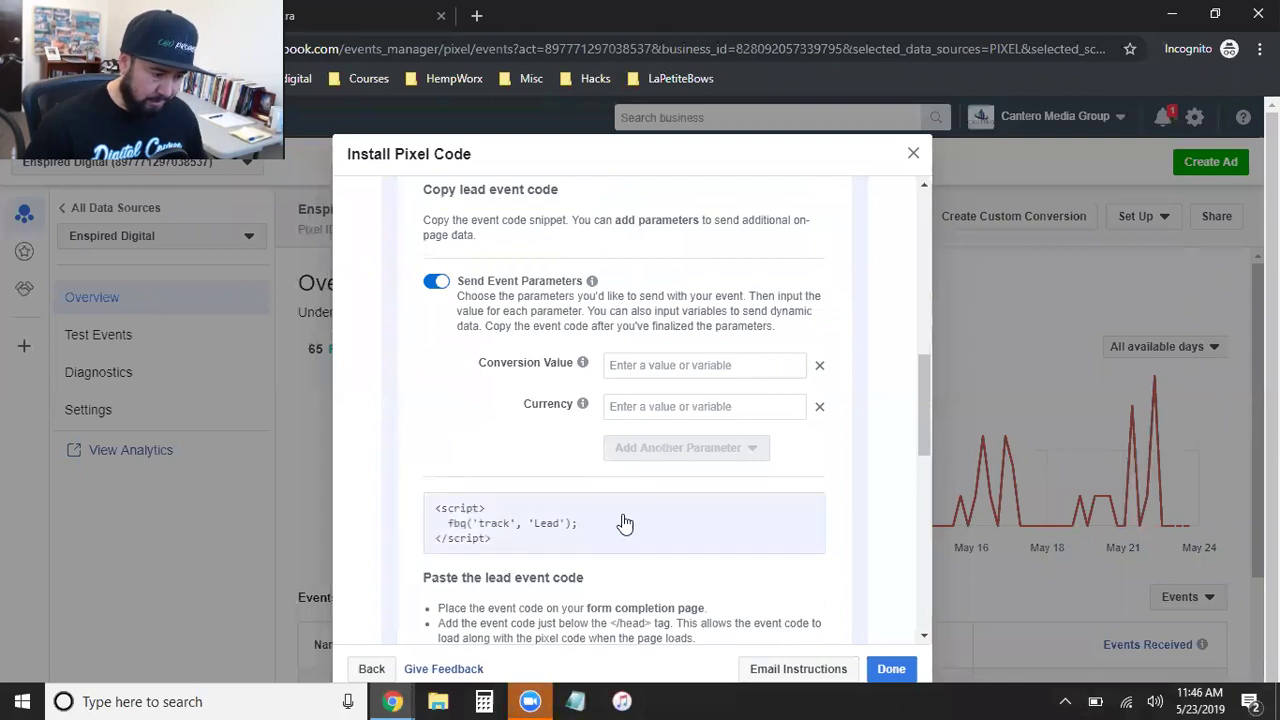
click(624, 518)
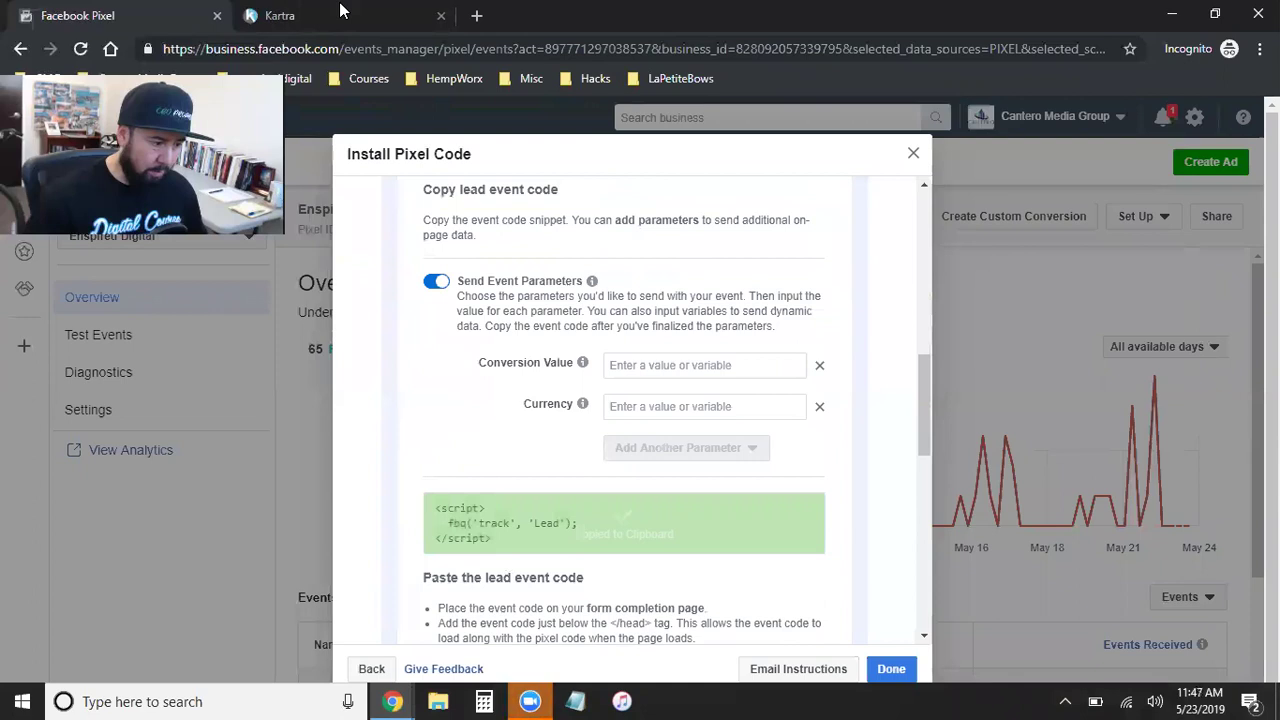
In Kartra, paste the Lead event code below the base pixel code and add blank lines after it
click(340, 10)
key(ctrl+v)
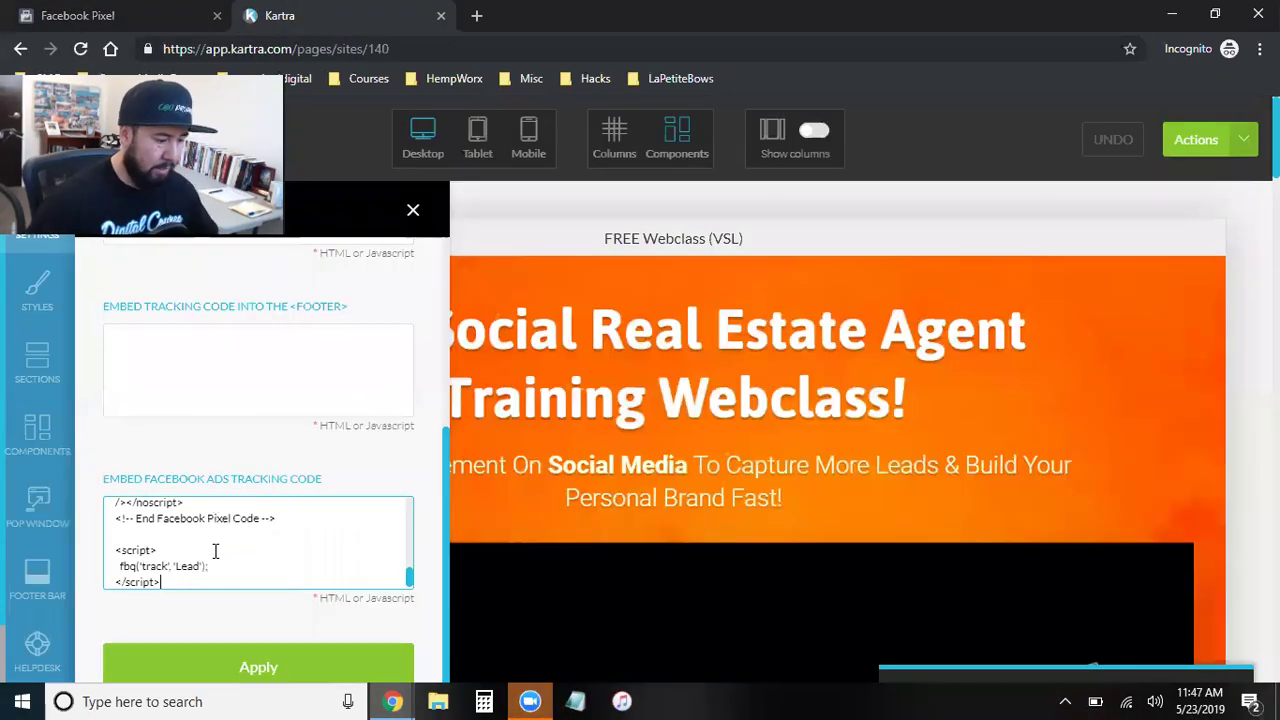
key(Return)
key(Return)
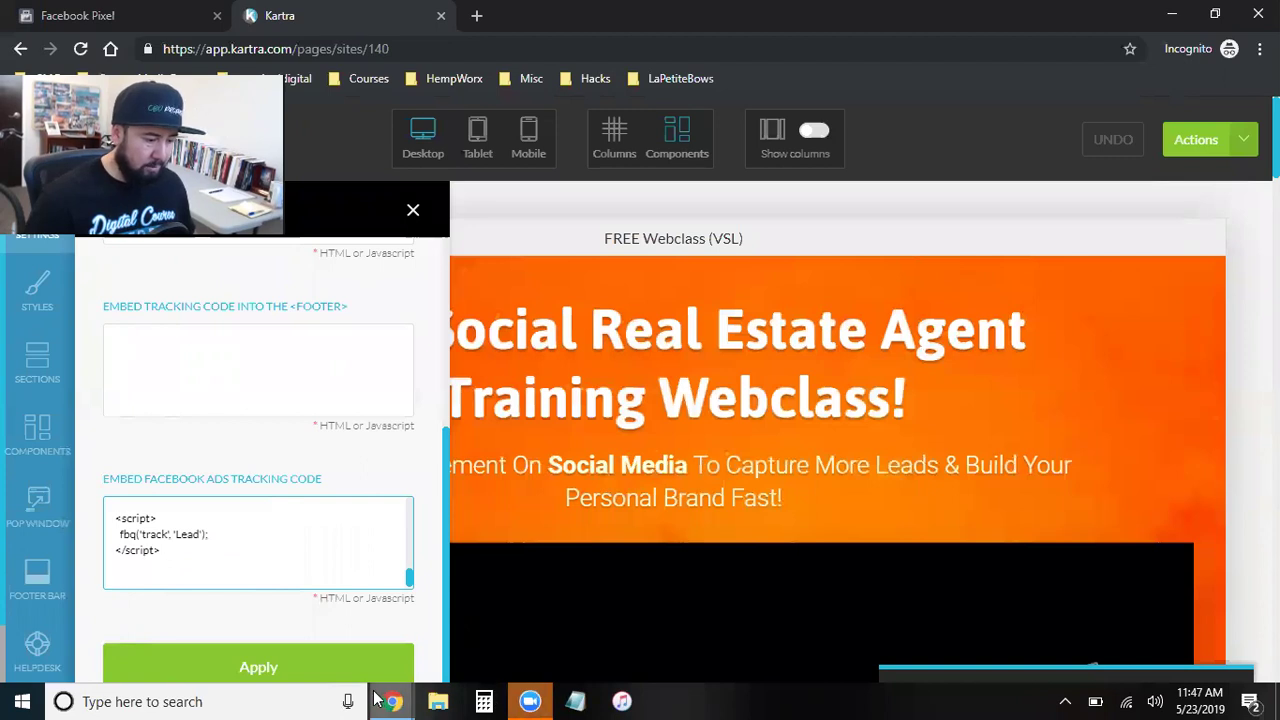
Return to the Facebook Pixel page, review the remaining Lead instructions and events, and finish the Install Pixel Code dialog
mouse_move(390, 700)
click(315, 643)
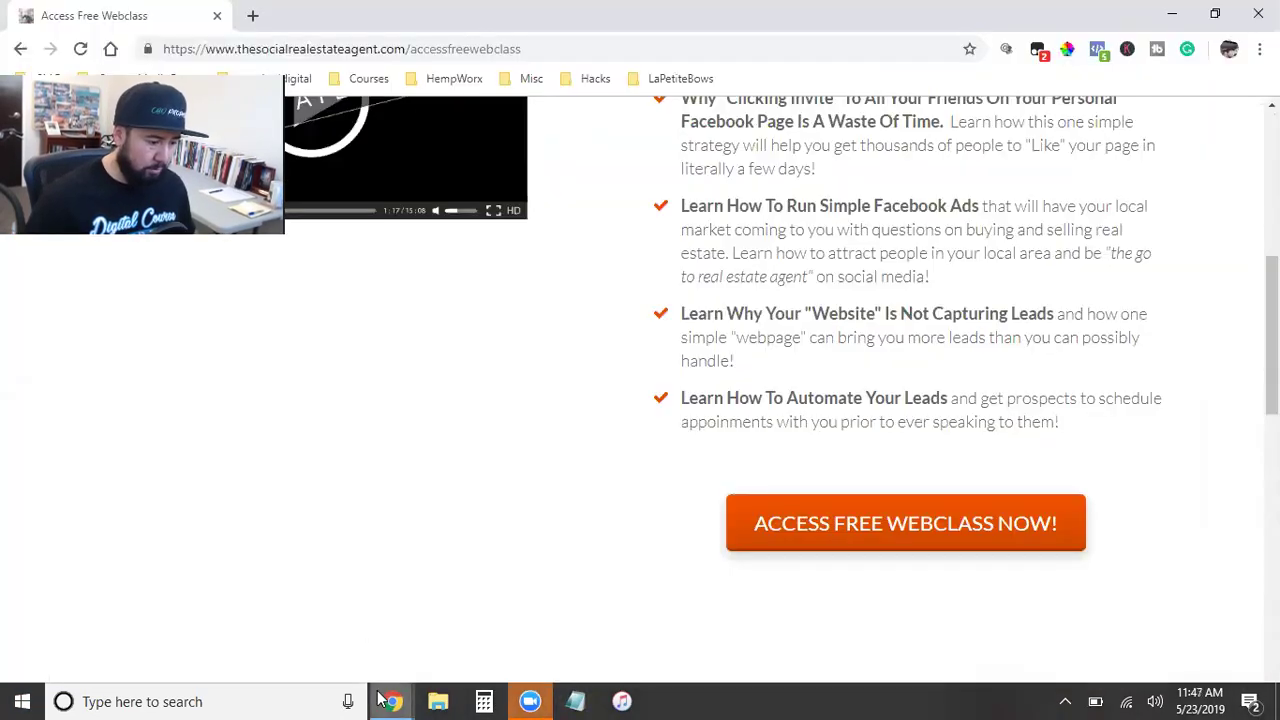
click(490, 610)
click(120, 12)
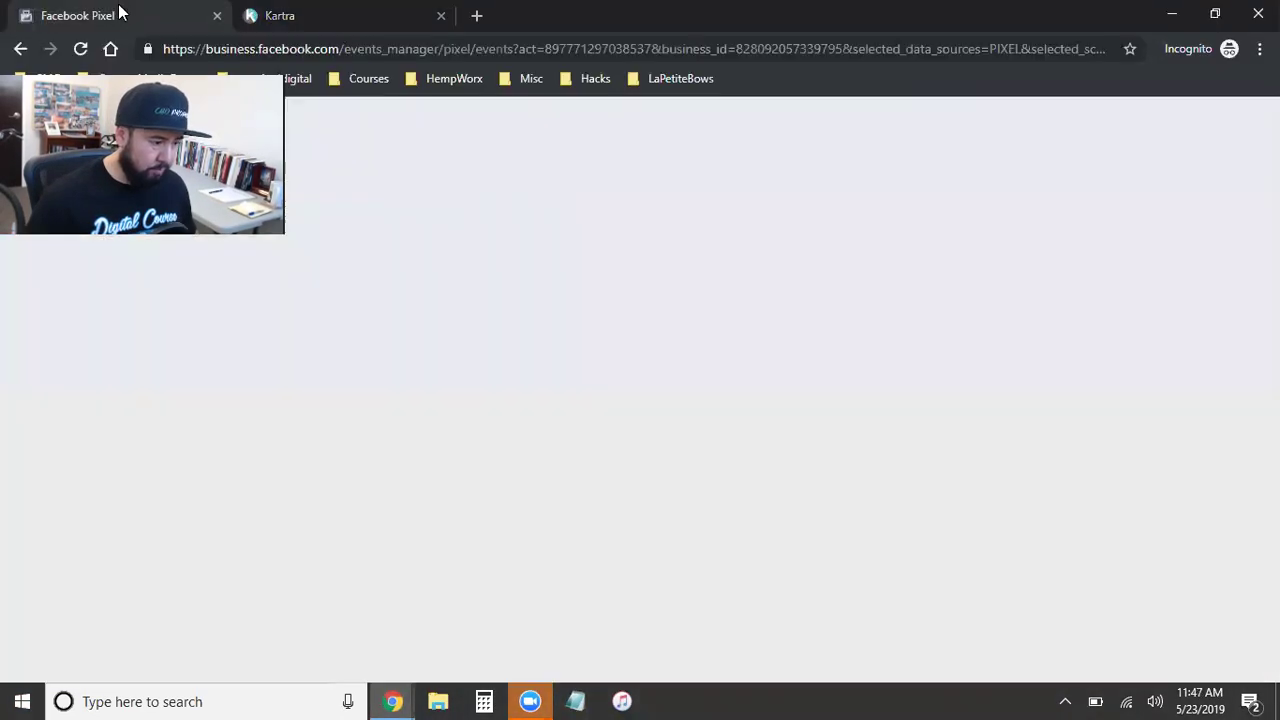
scroll(600, 529, down, 3)
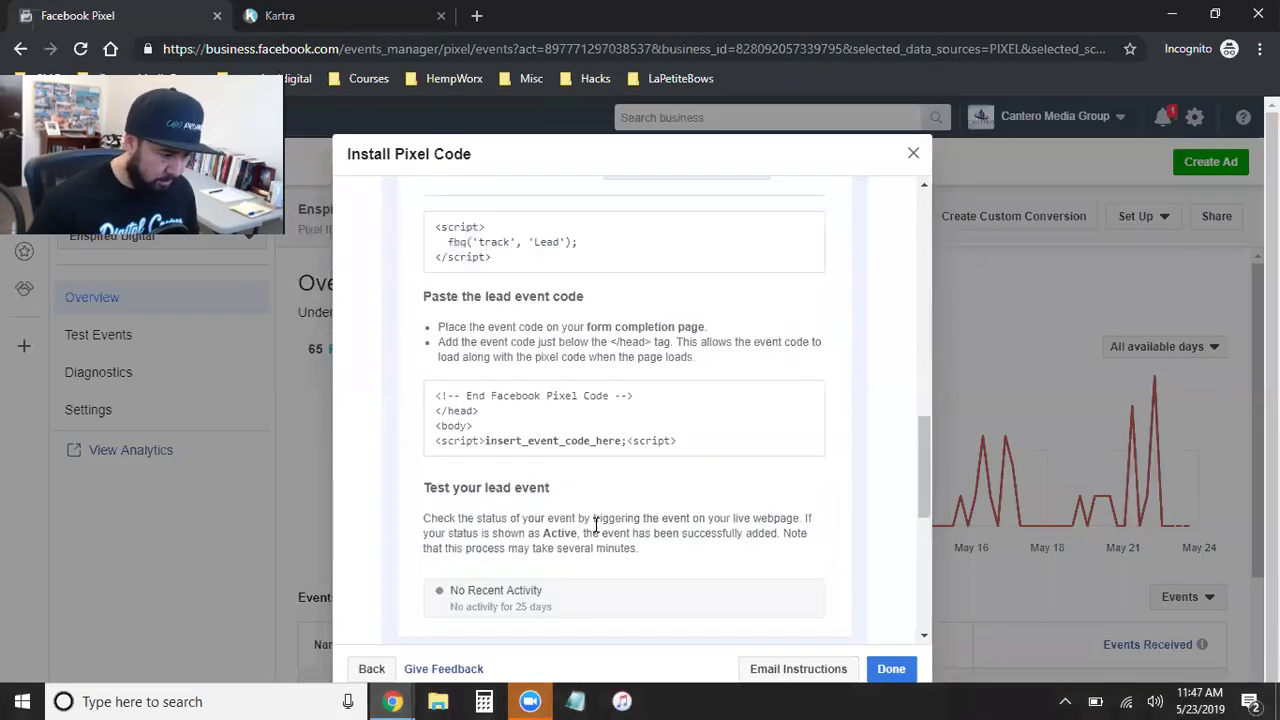
scroll(596, 525, down, 3)
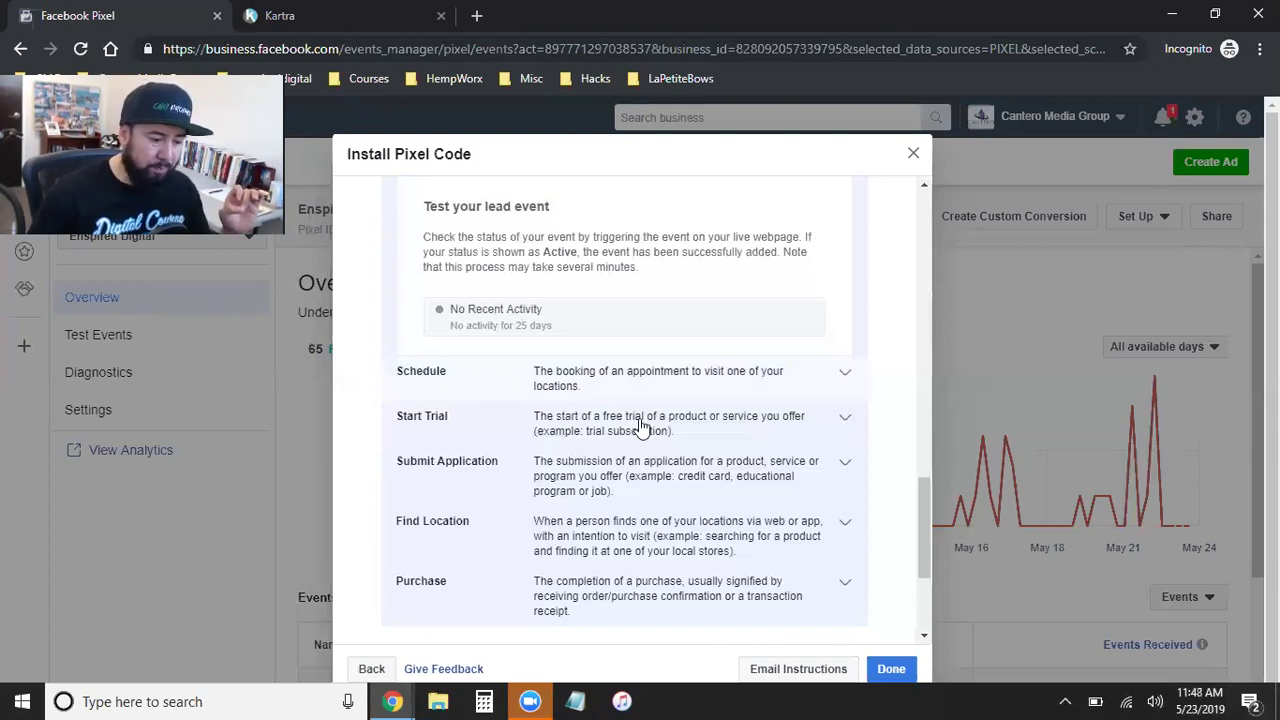
click(896, 674)
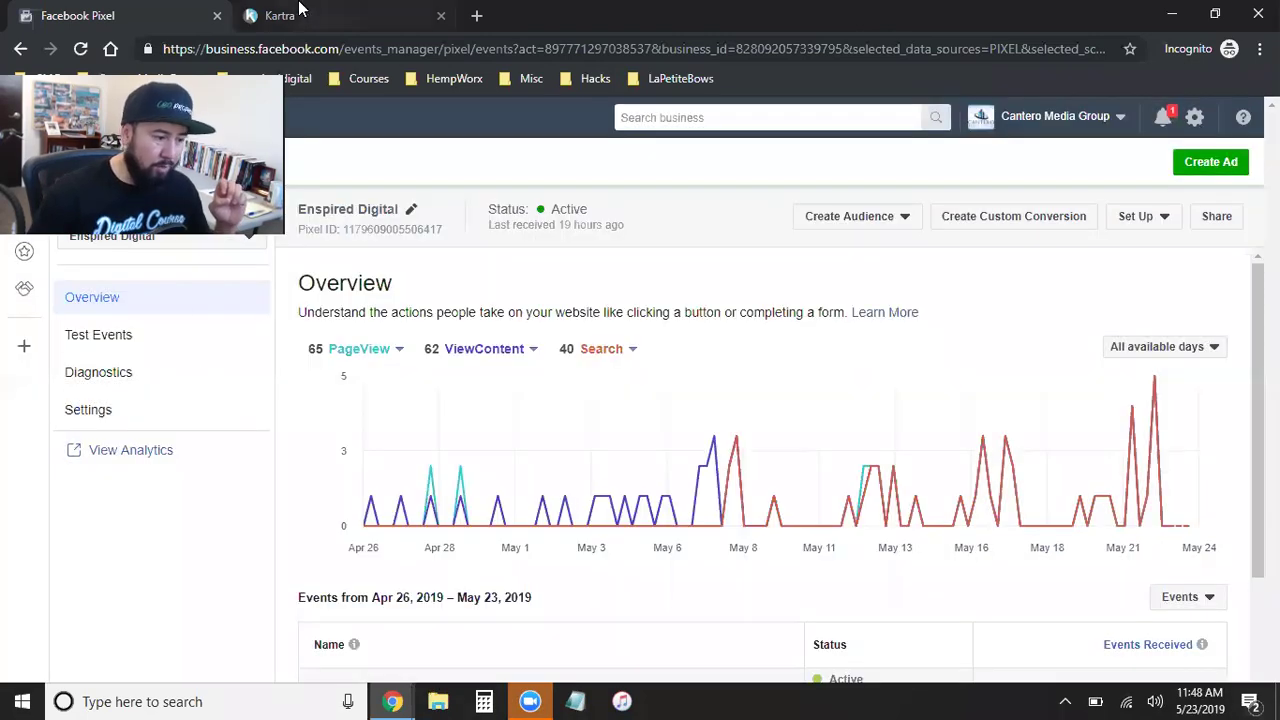
Apply the tracking code in Kartra's page settings, close the settings, and save the FREE Webclass (VSL) page
click(300, 12)
click(244, 670)
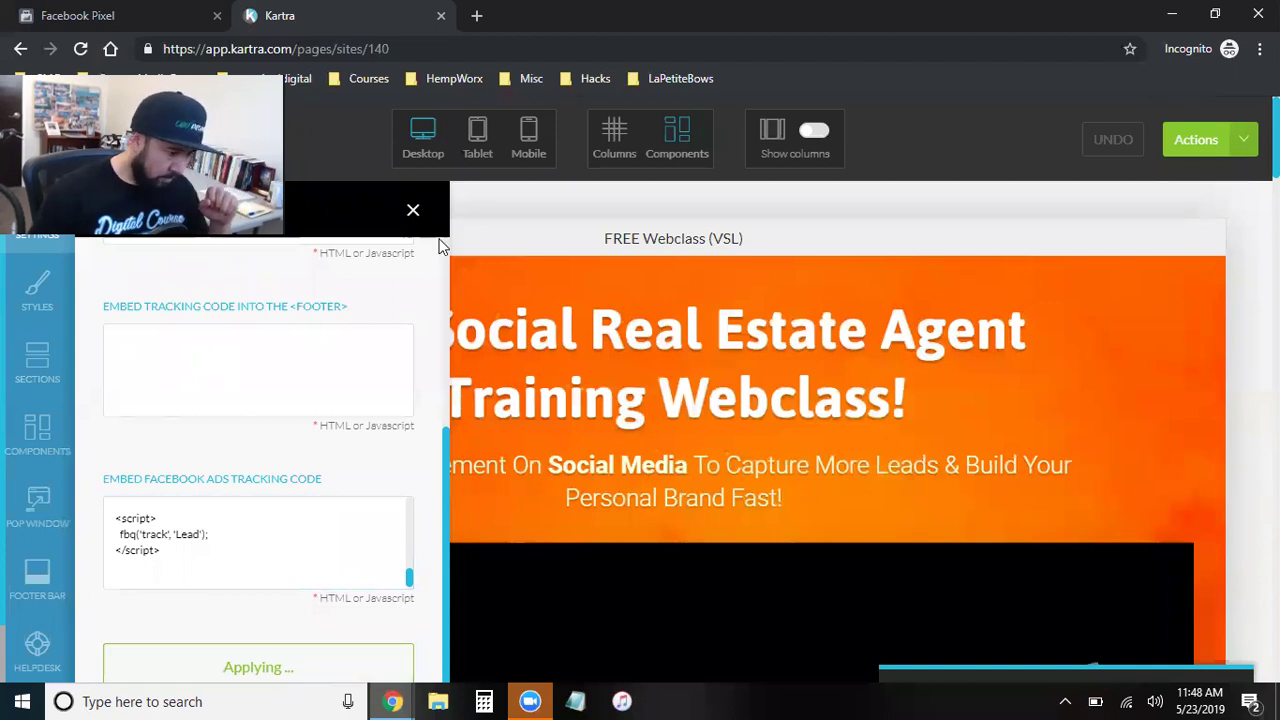
click(413, 209)
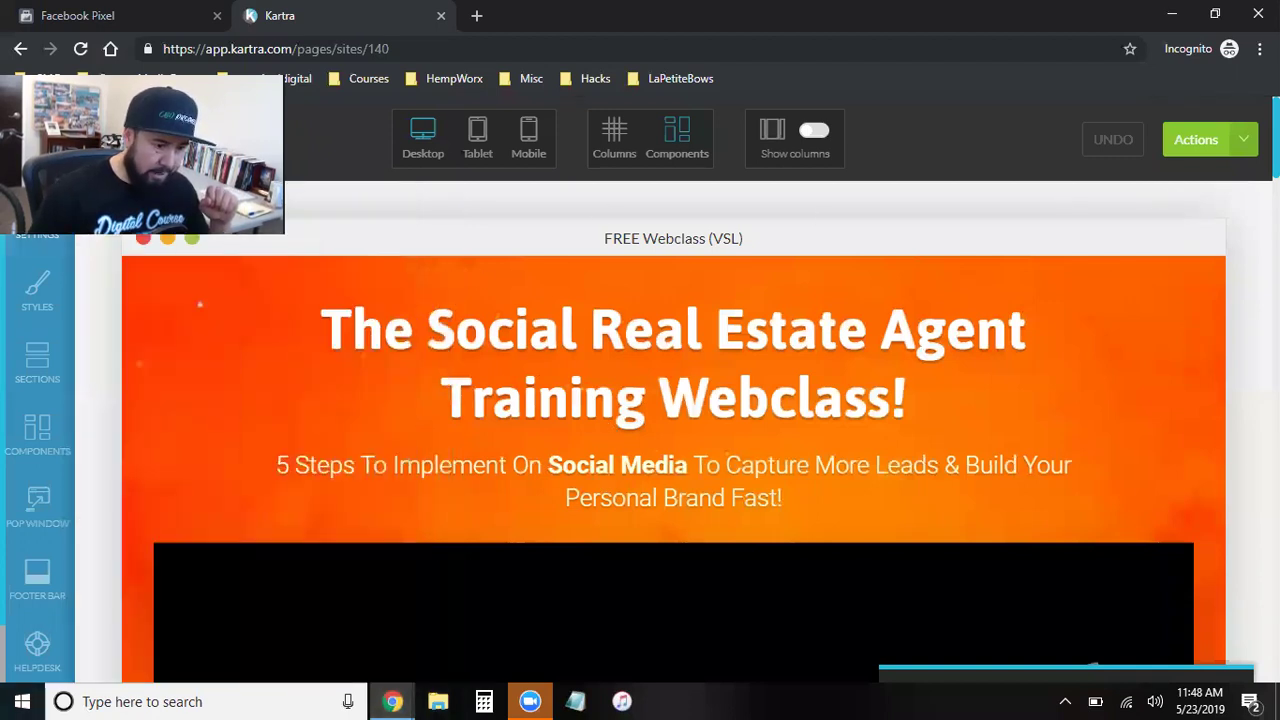
click(1196, 139)
click(1166, 217)
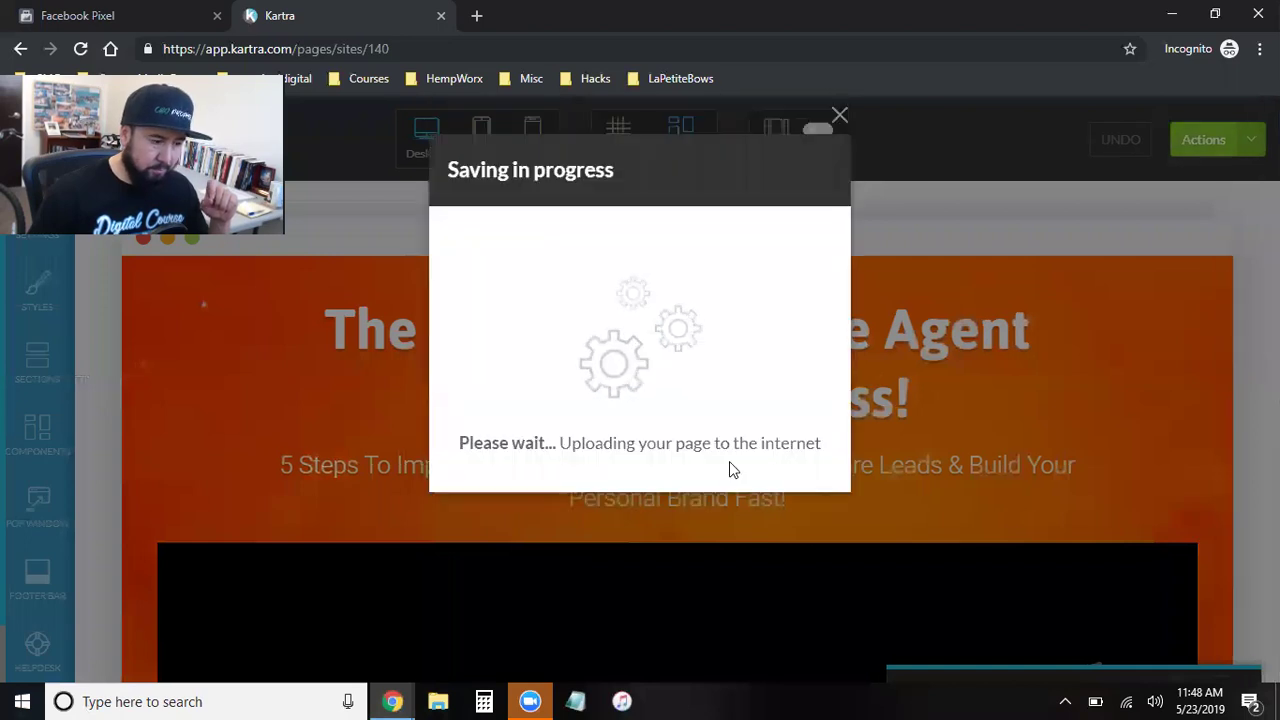
click(839, 118)
Open the publish options for the page and copy its direct page link
click(1196, 139)
click(1097, 300)
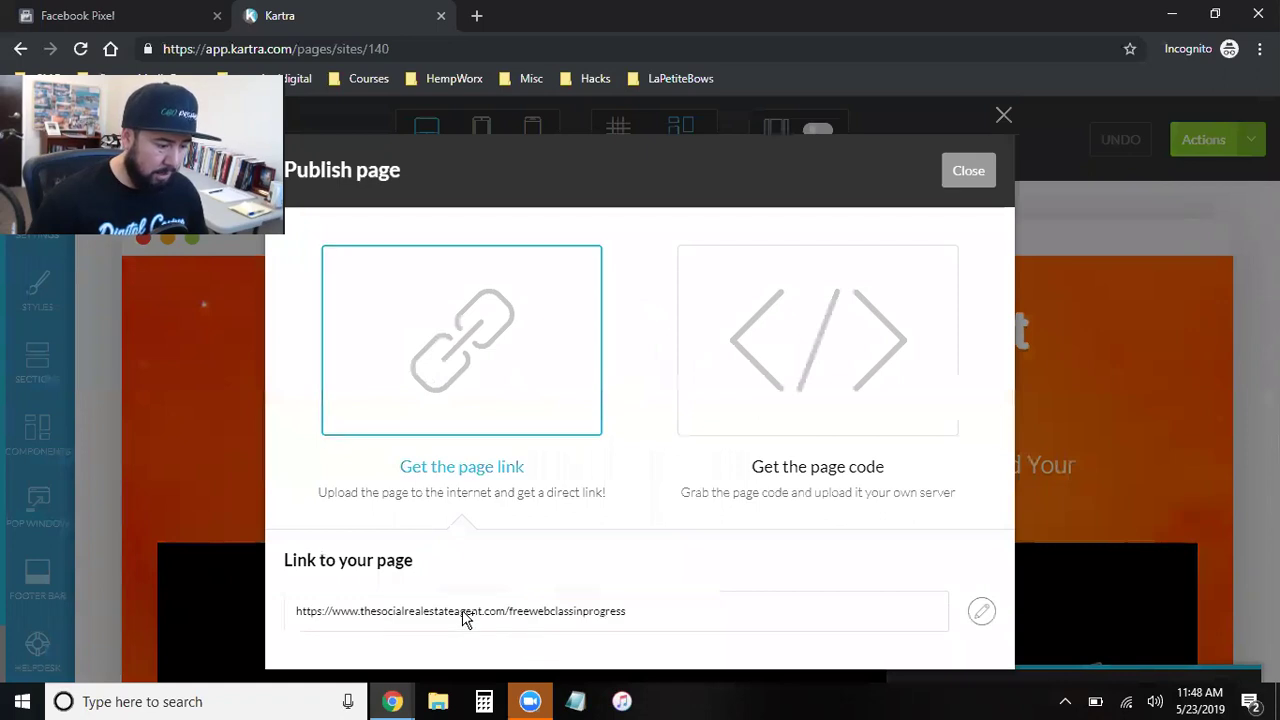
click(462, 617)
right_click(462, 617)
click(486, 624)
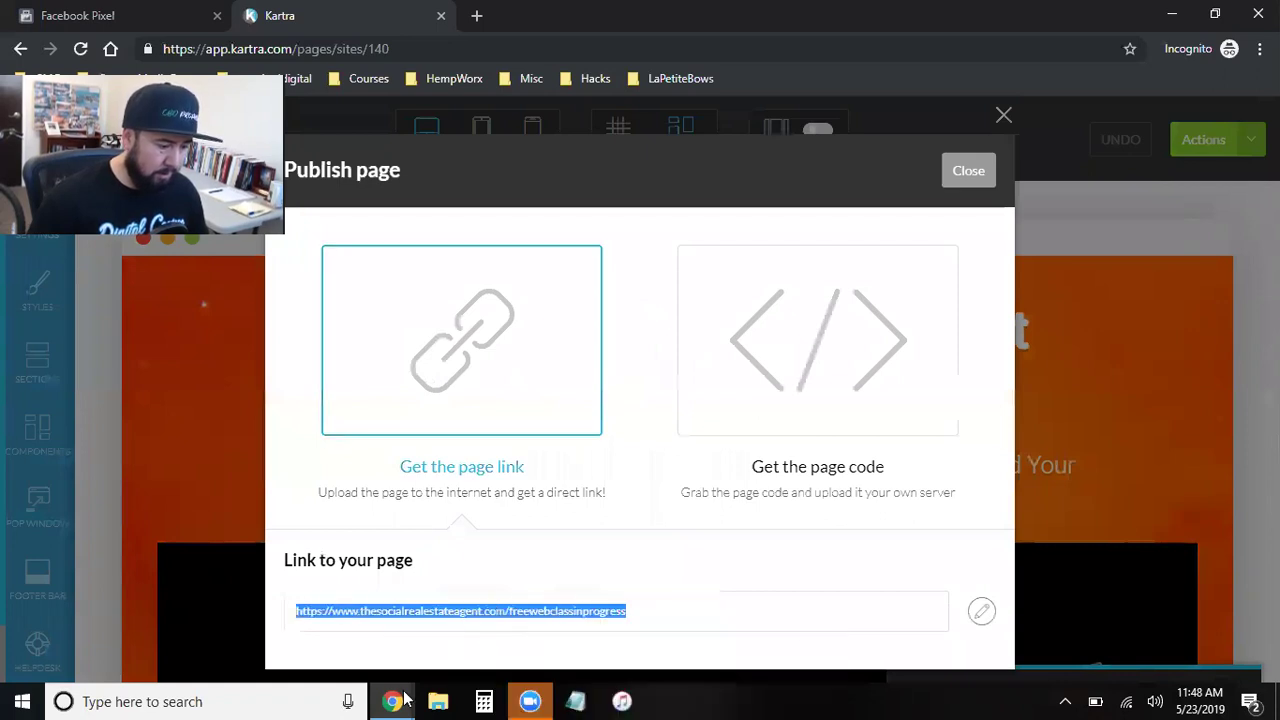
click(404, 698)
click(291, 624)
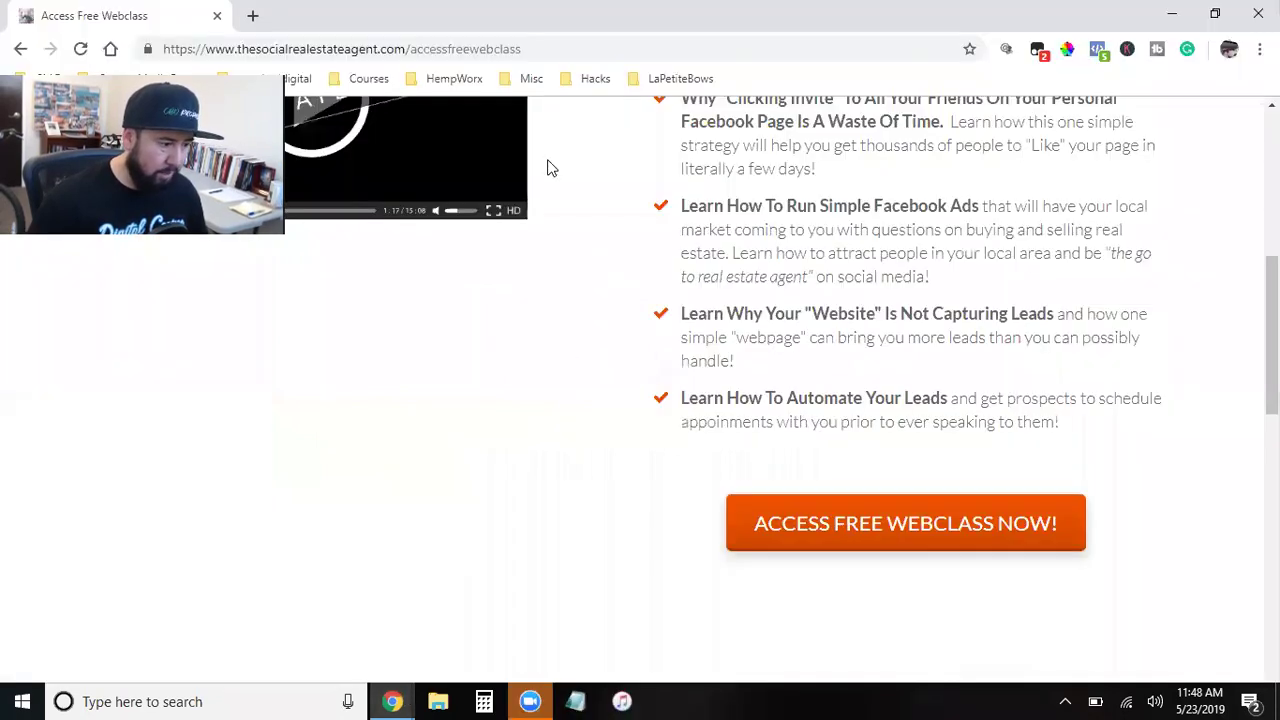
key(ctrl+t)
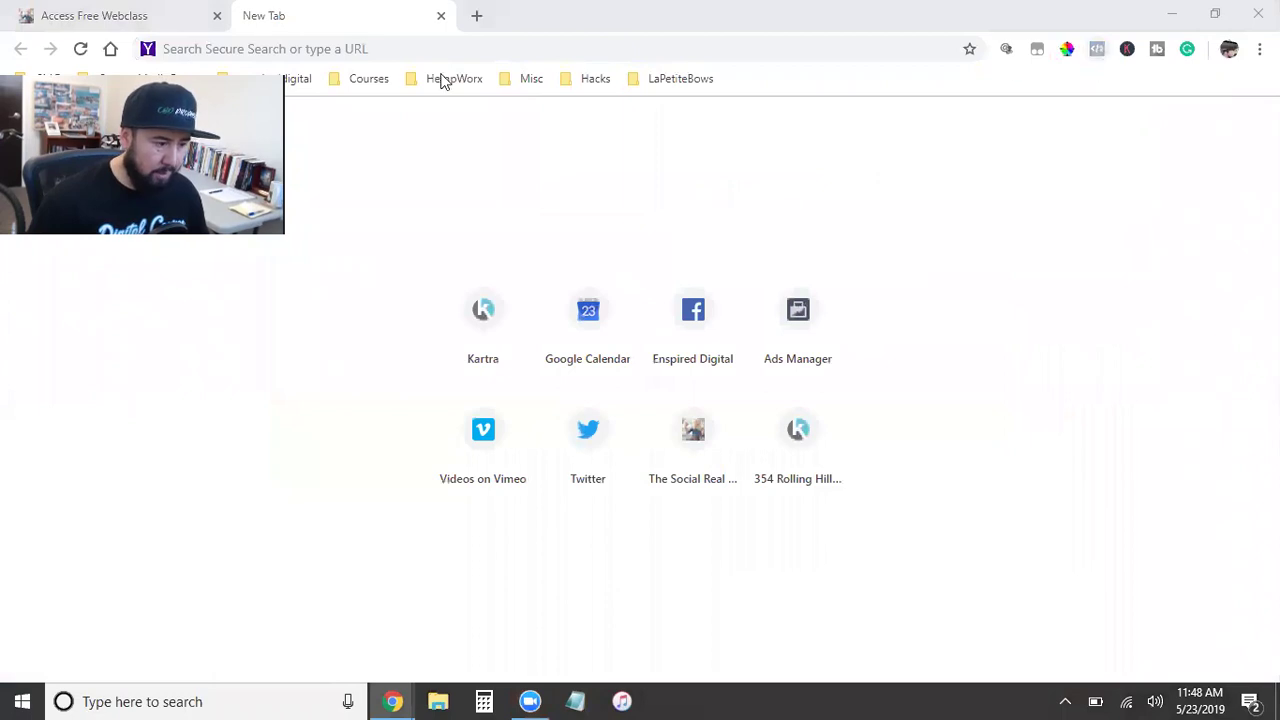
click(371, 51)
key(ctrl+v)
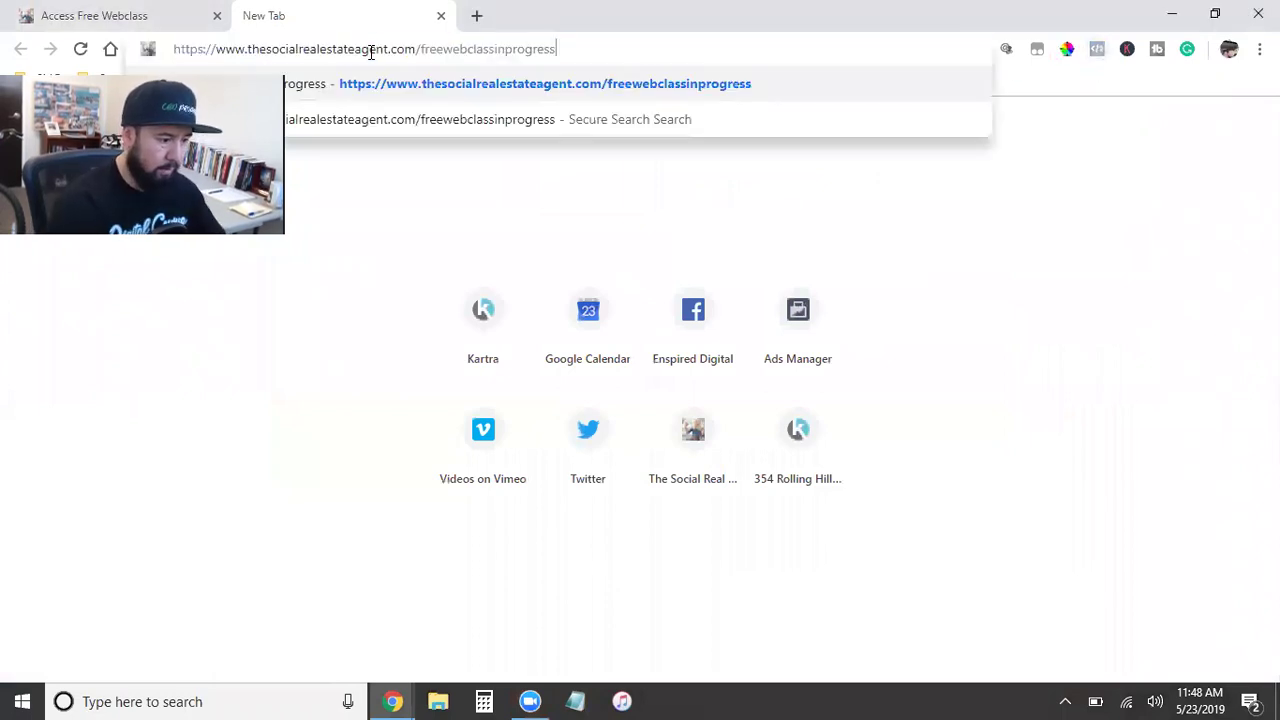
key(Return)
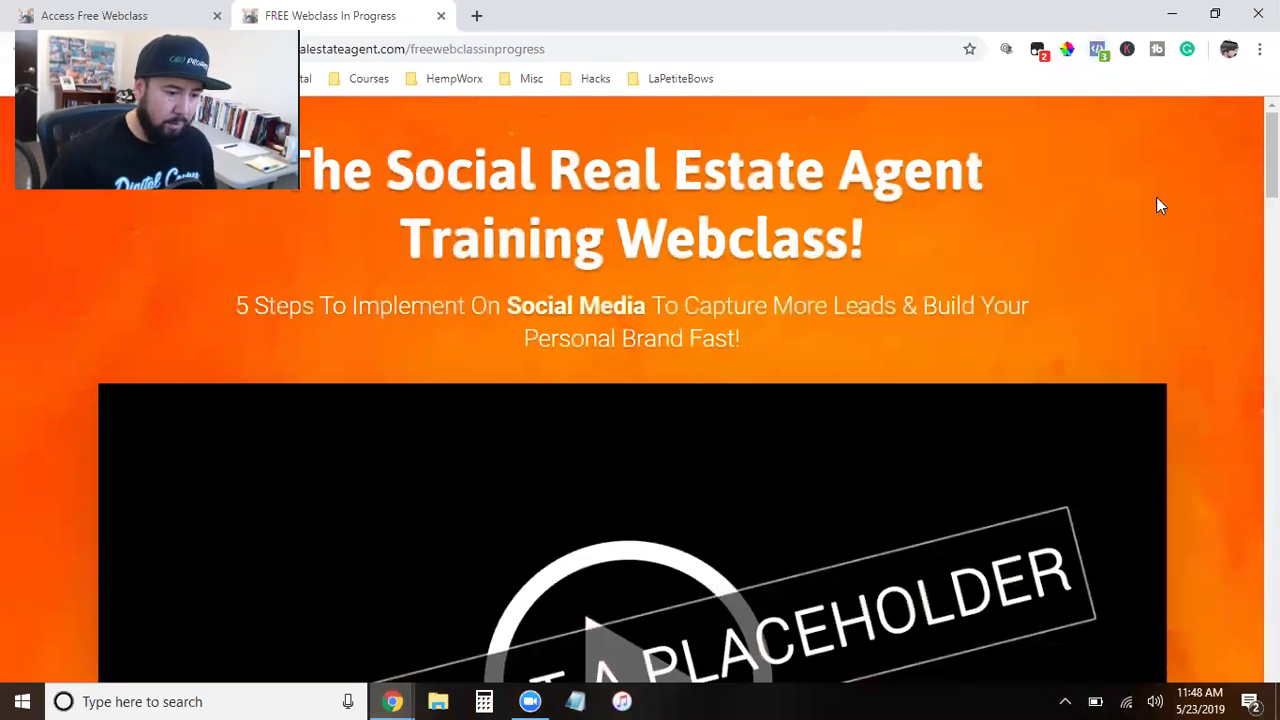
Check the live webclass page for the PageView and Lead events with Facebook Pixel Helper, and close the helper
click(1099, 52)
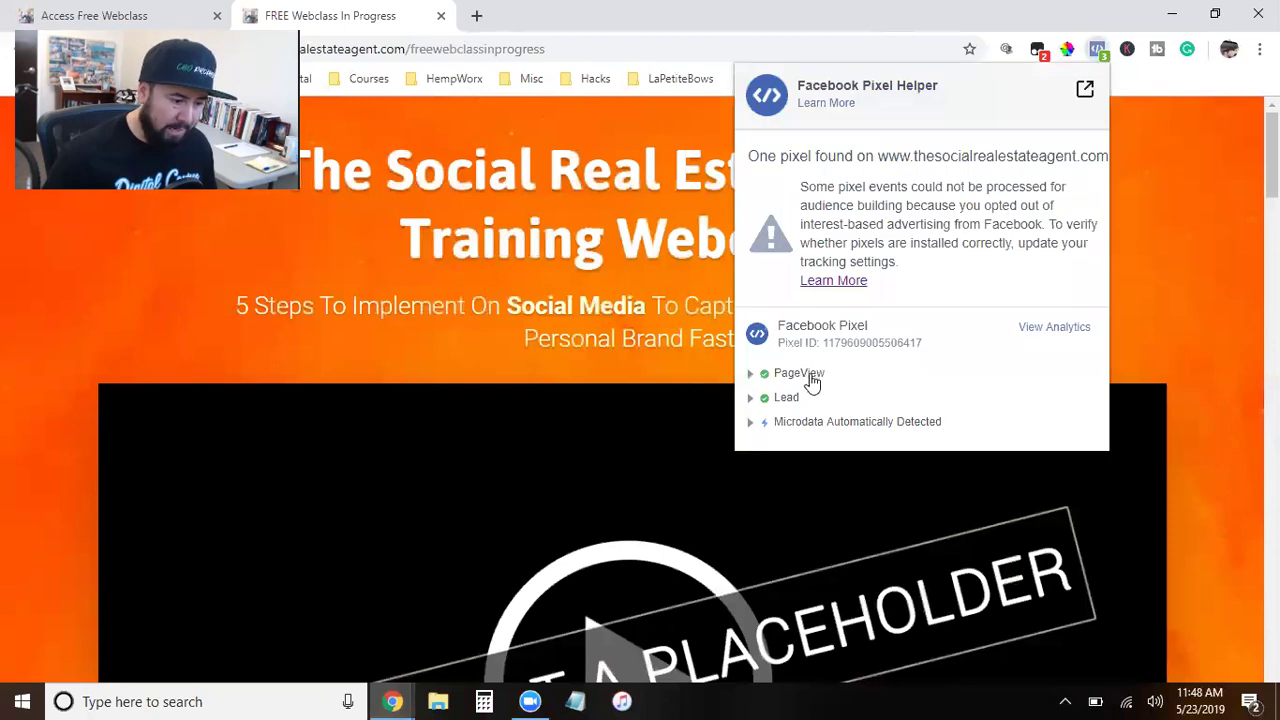
click(1151, 297)
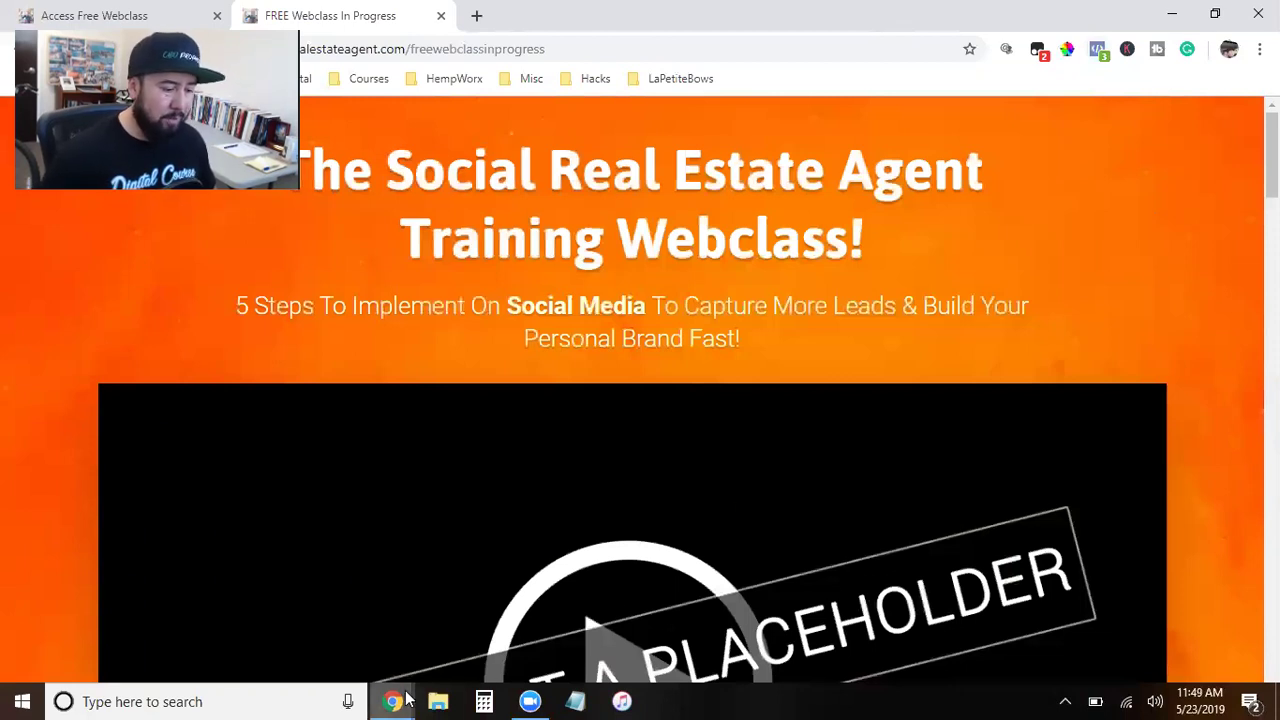
mouse_move(407, 698)
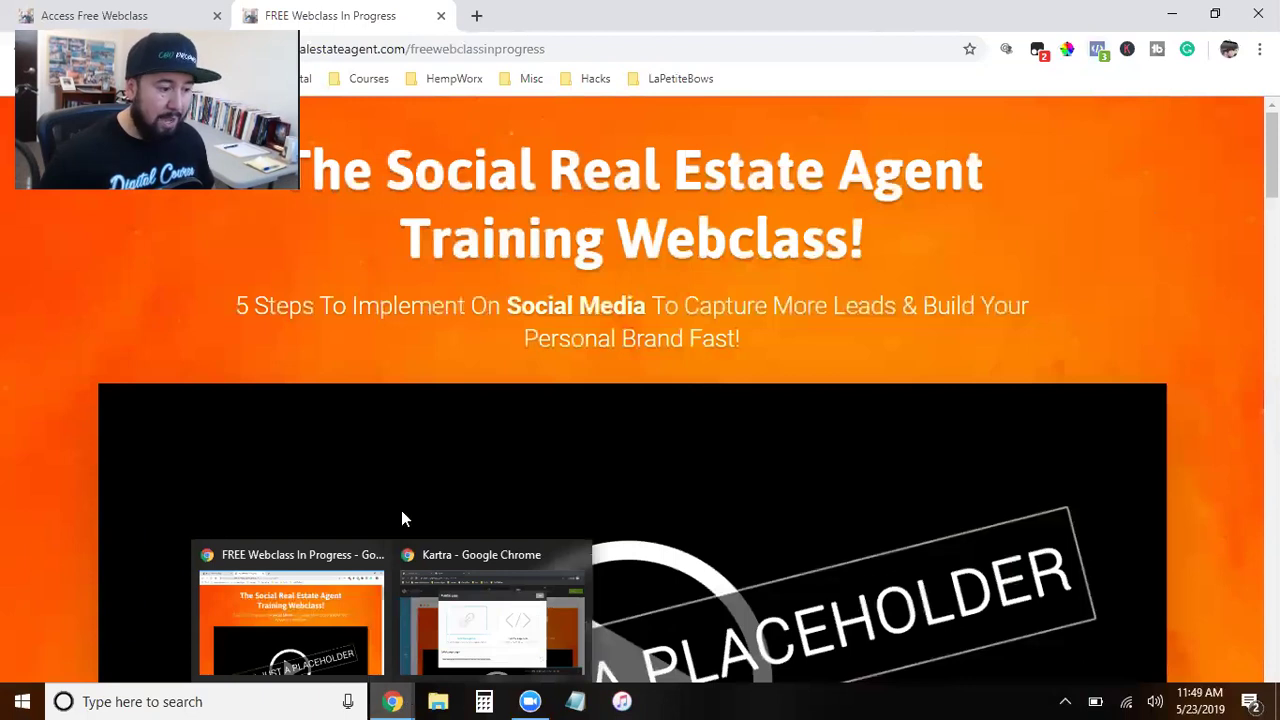
Open the enspireddigital Instagram profile from the enspireddigital bookmarks in a new tab
click(474, 20)
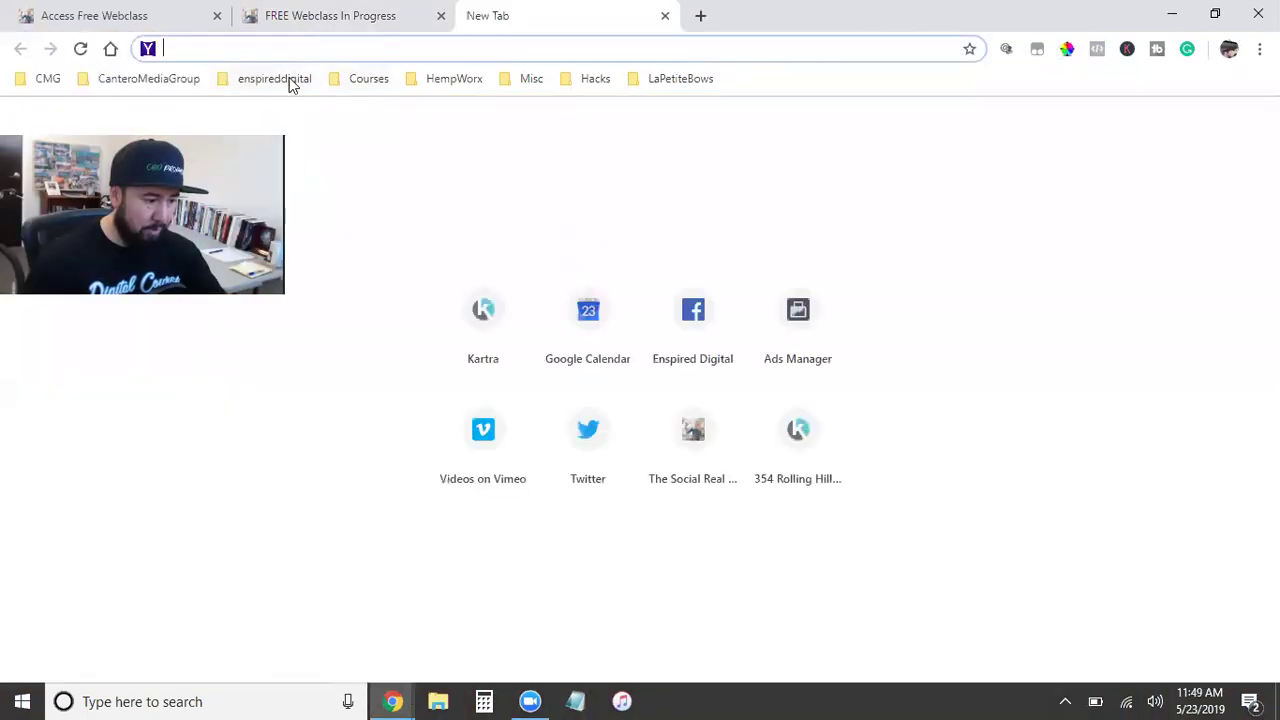
click(289, 80)
click(278, 129)
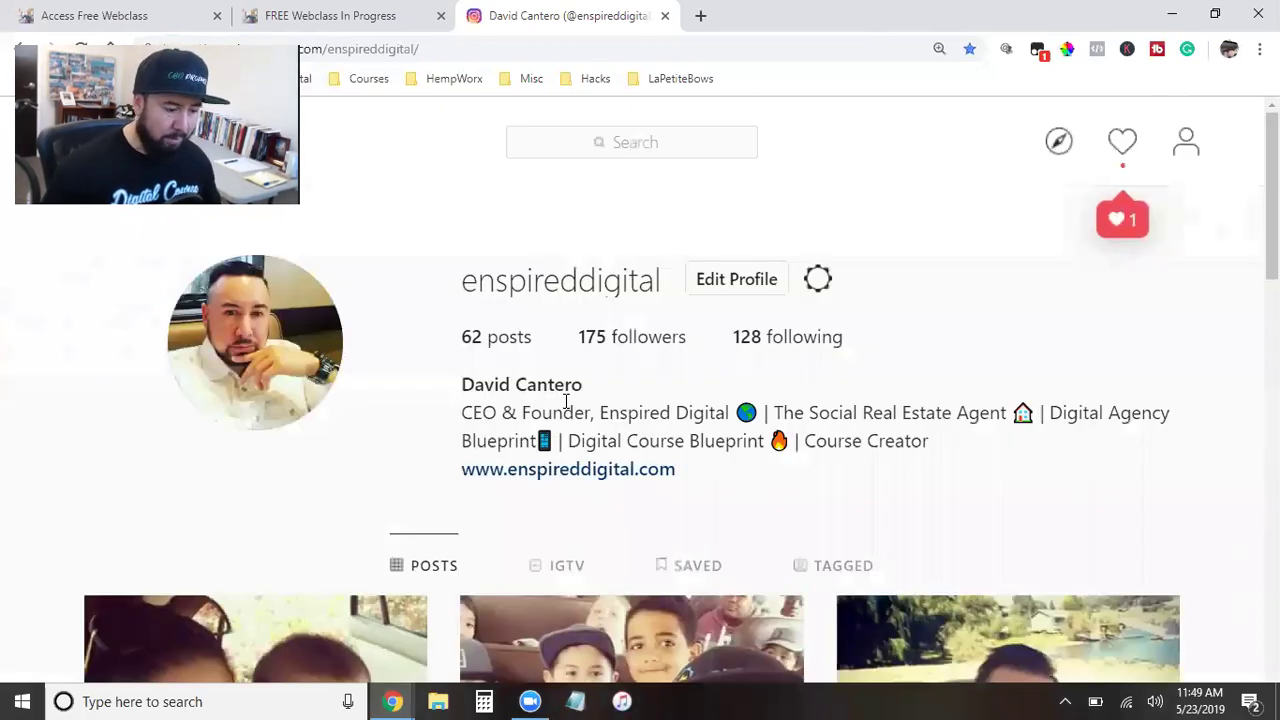
Browse the photo posts on the enspireddigital Instagram profile and return to the profile header
scroll(566, 401, down, 3)
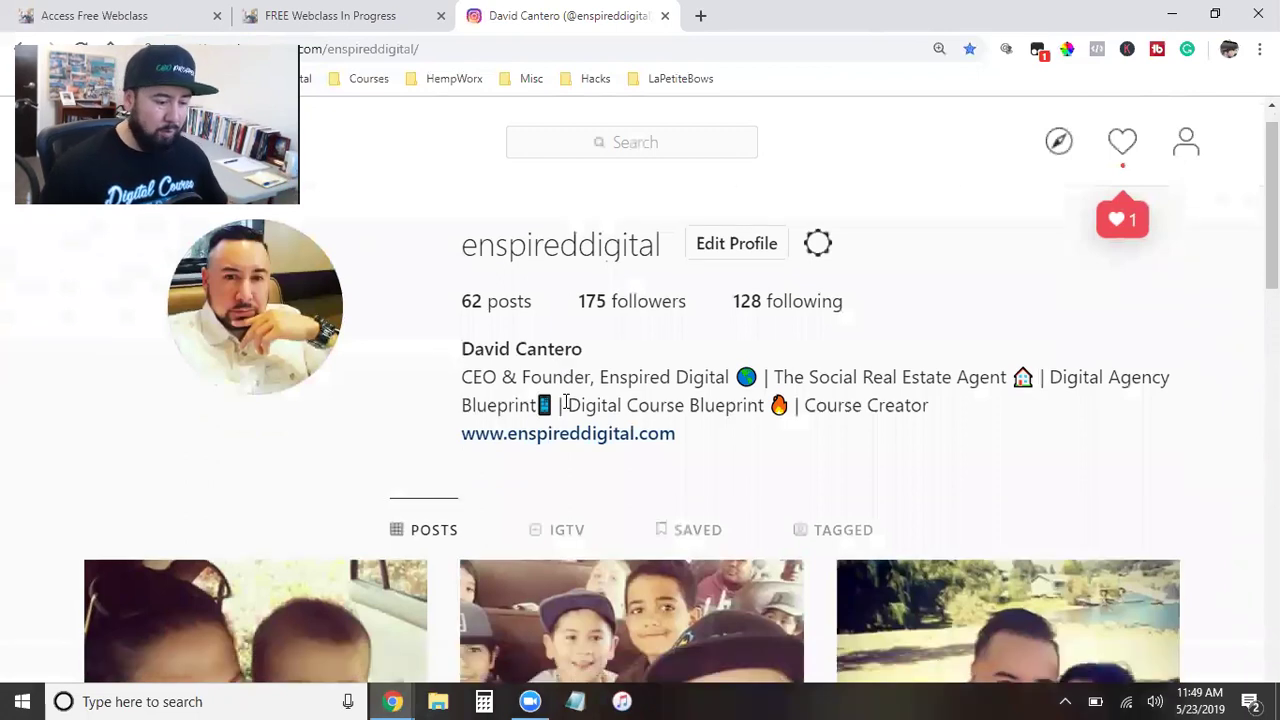
scroll(810, 435, down, 2)
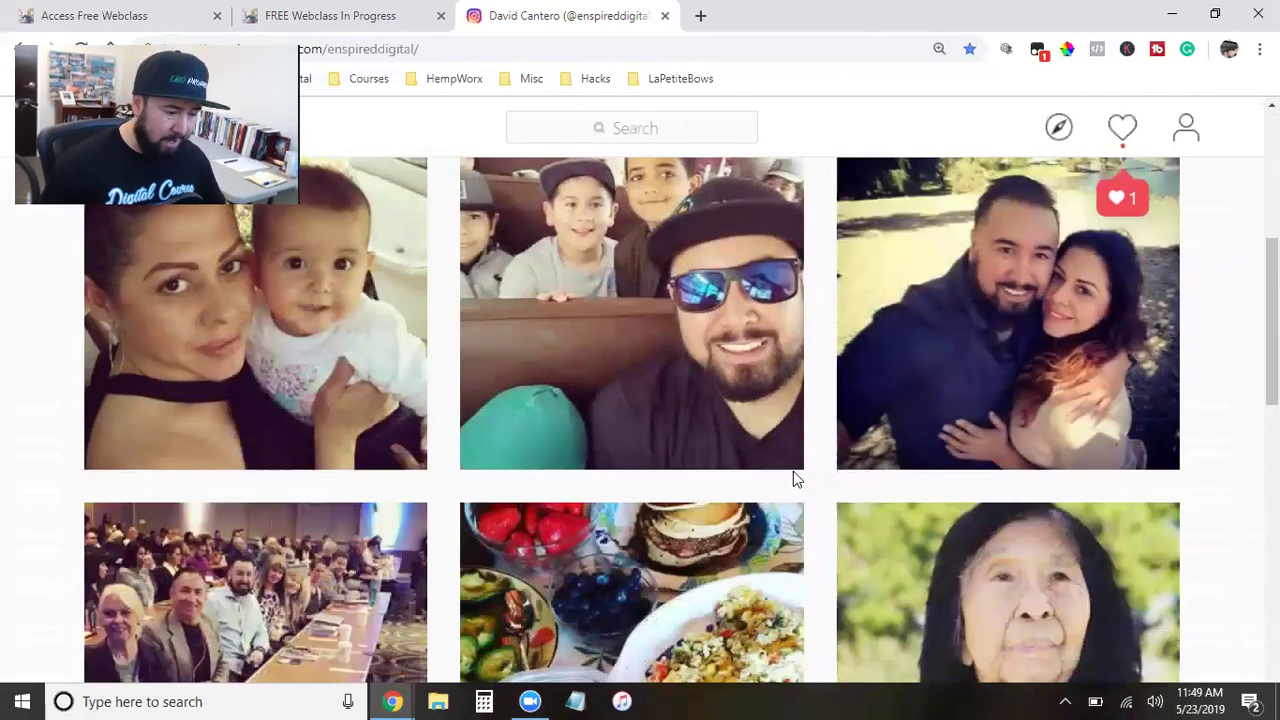
scroll(806, 468, down, 2)
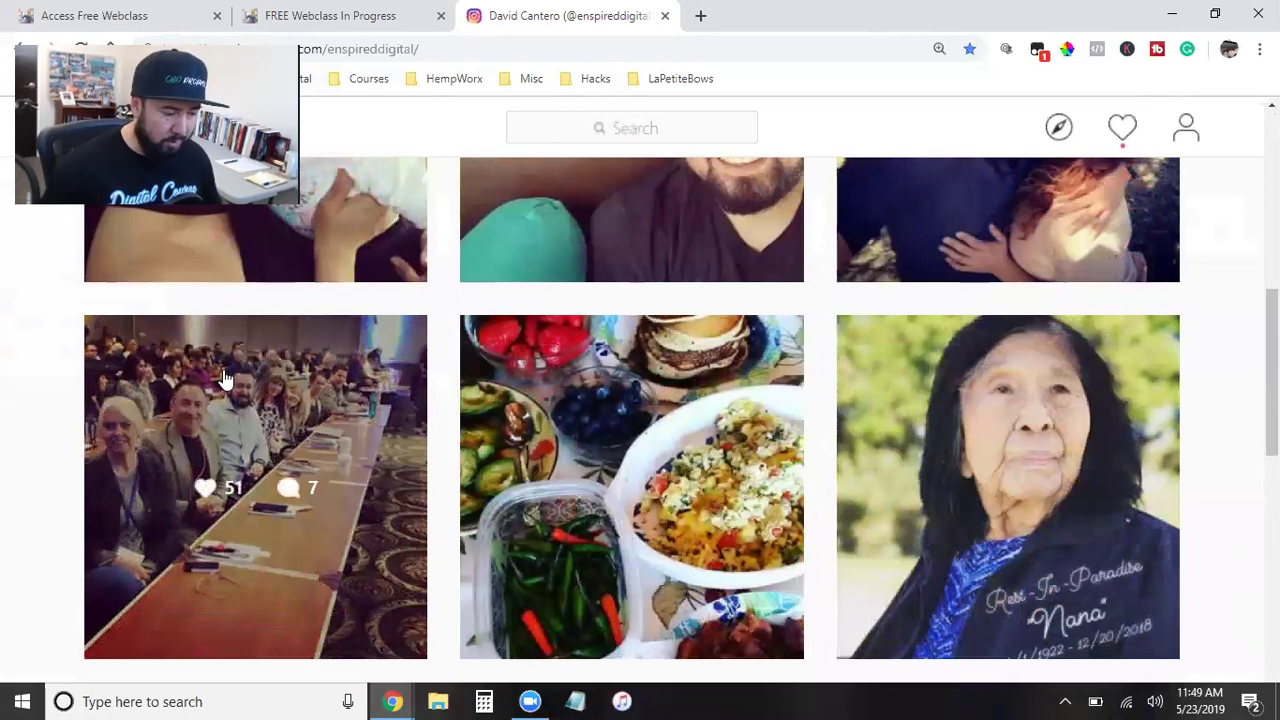
scroll(560, 505, down, 3)
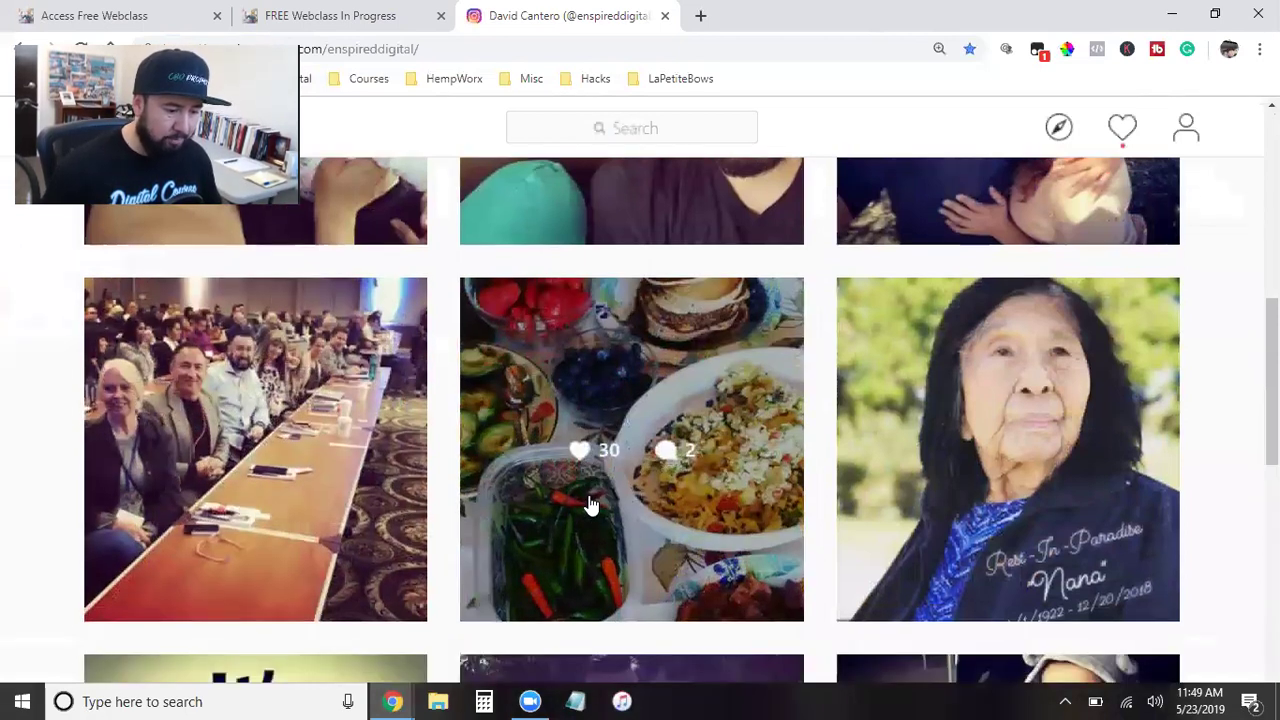
scroll(940, 290, up, 2)
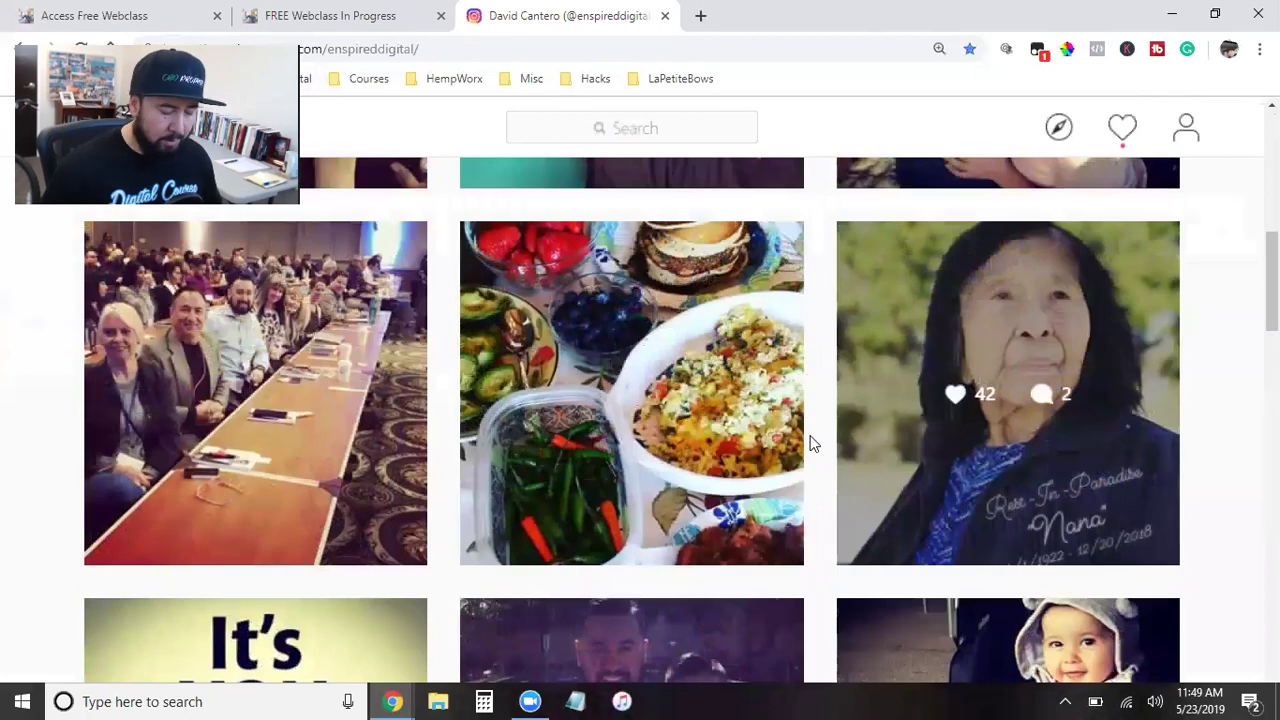
scroll(805, 440, down, 5)
scroll(700, 430, down, 2)
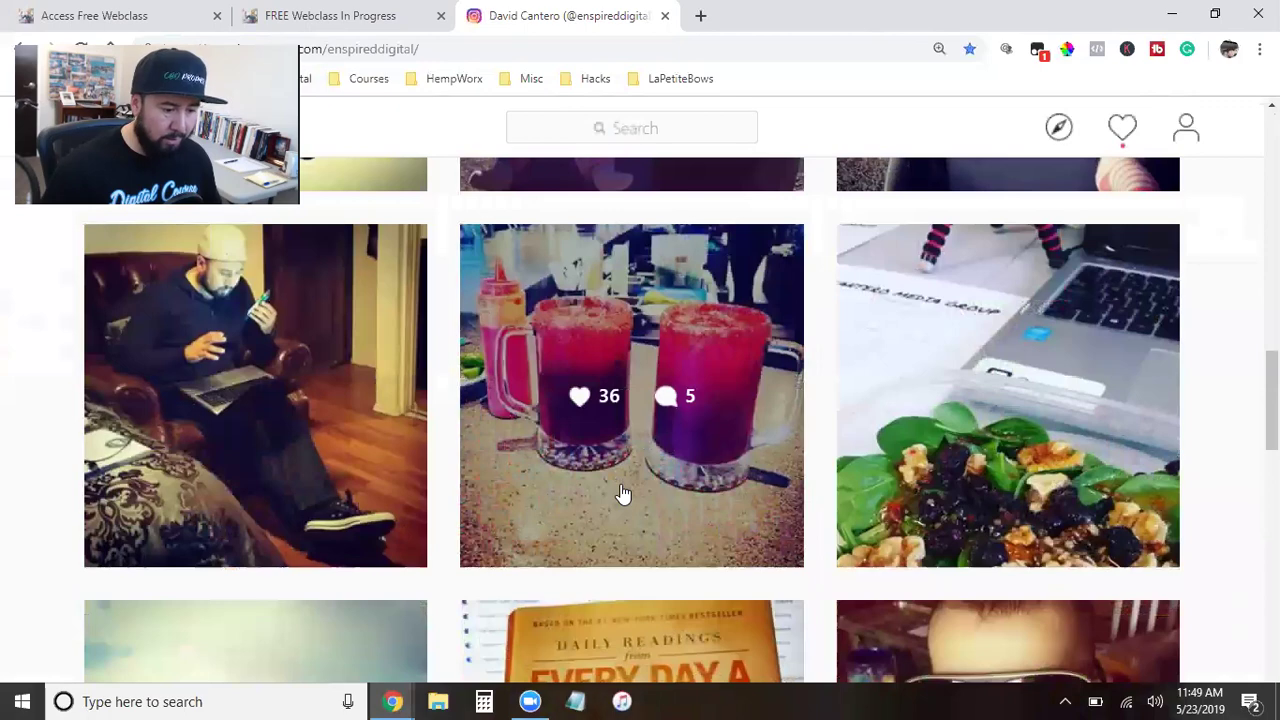
scroll(623, 491, up, 2)
scroll(623, 491, down, 5)
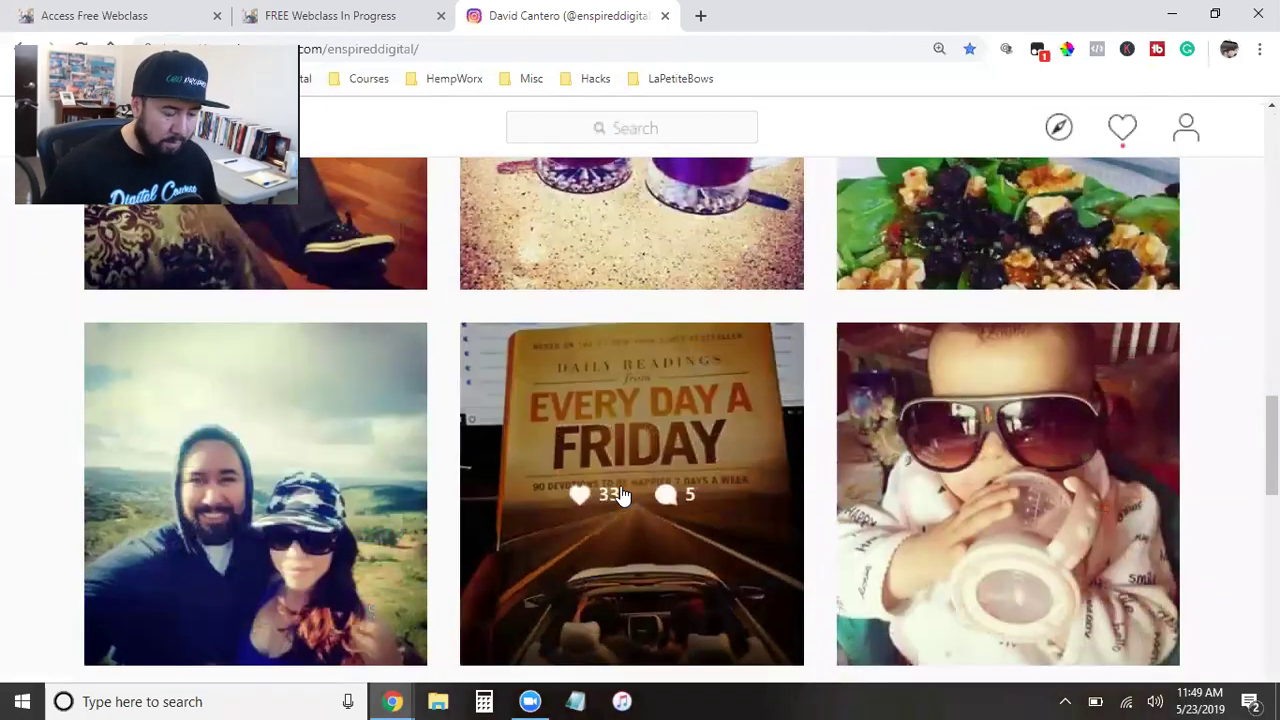
scroll(620, 493, up, 10)
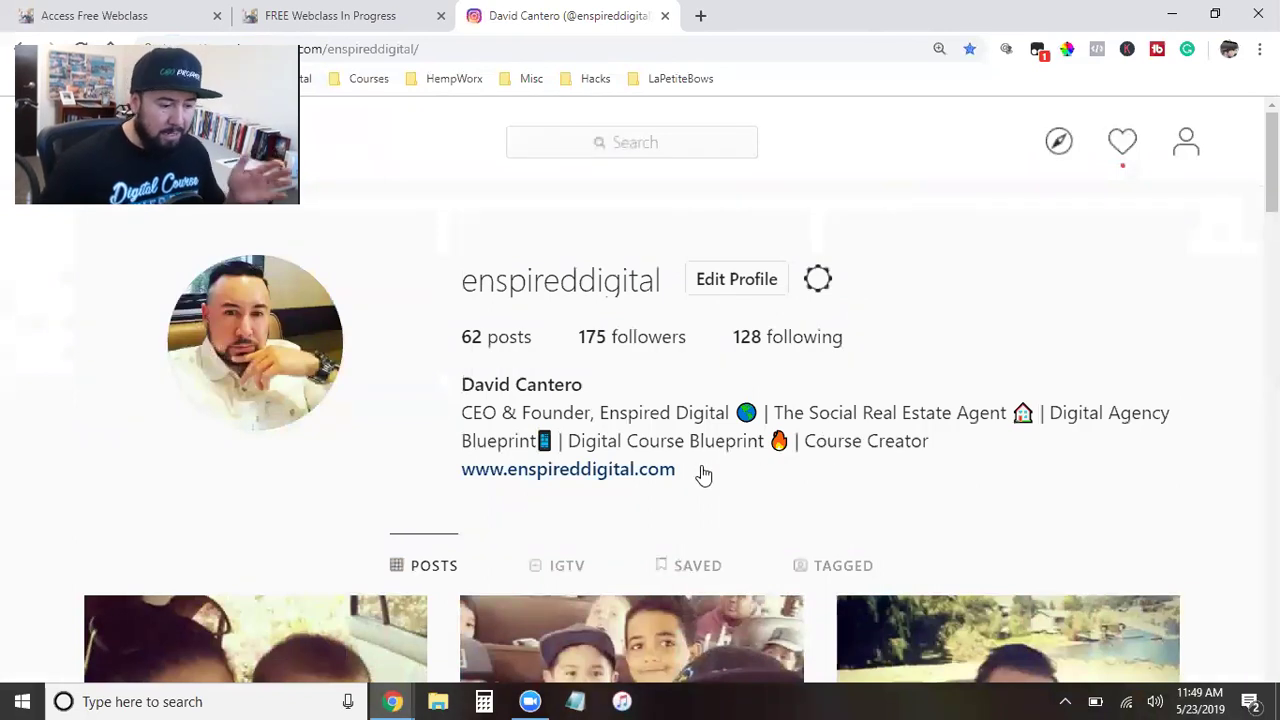
Highlight the Instagram bio text, briefly open the profile's website link, and clear the highlight after closing the new tab
drag(463, 410, 977, 460)
click(568, 468)
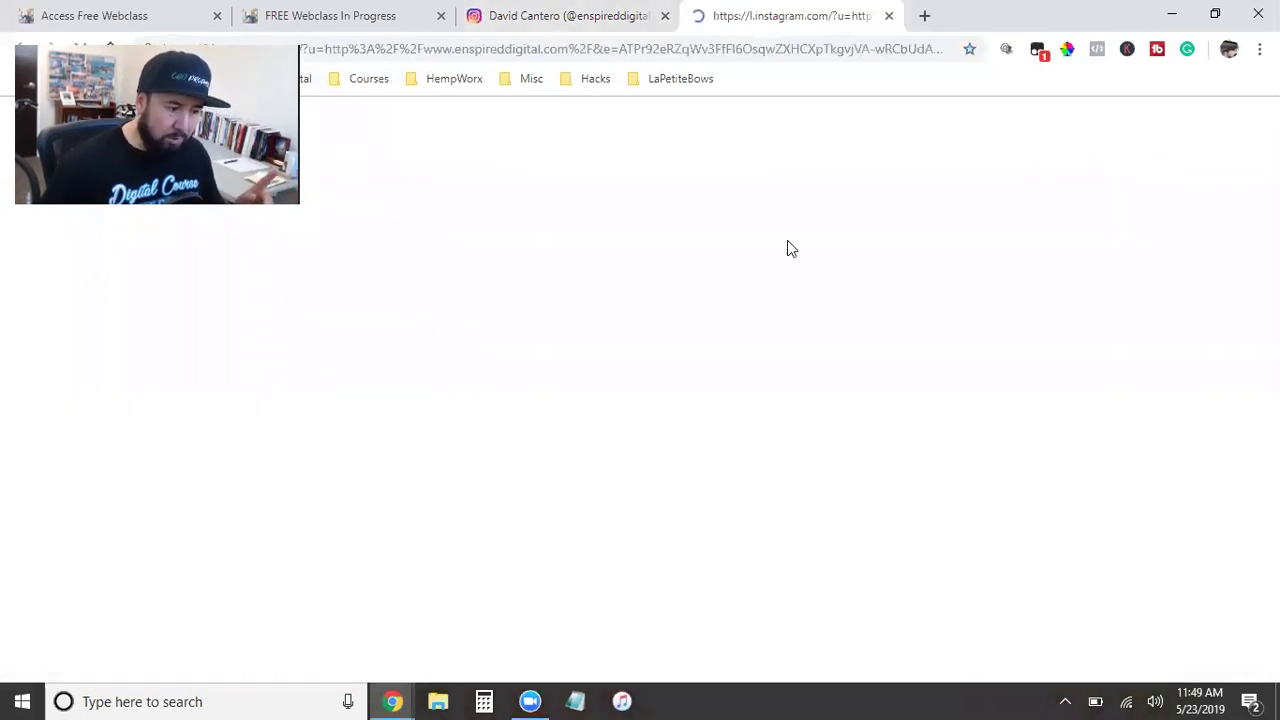
click(889, 16)
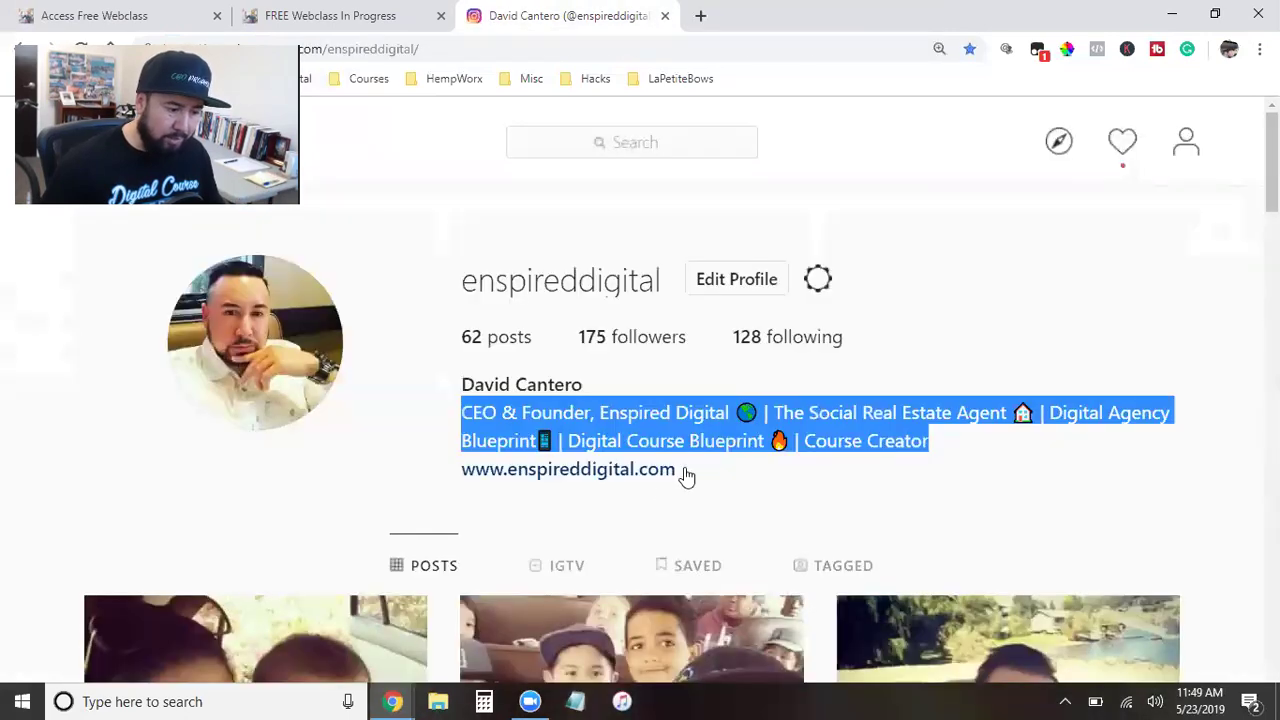
click(611, 493)
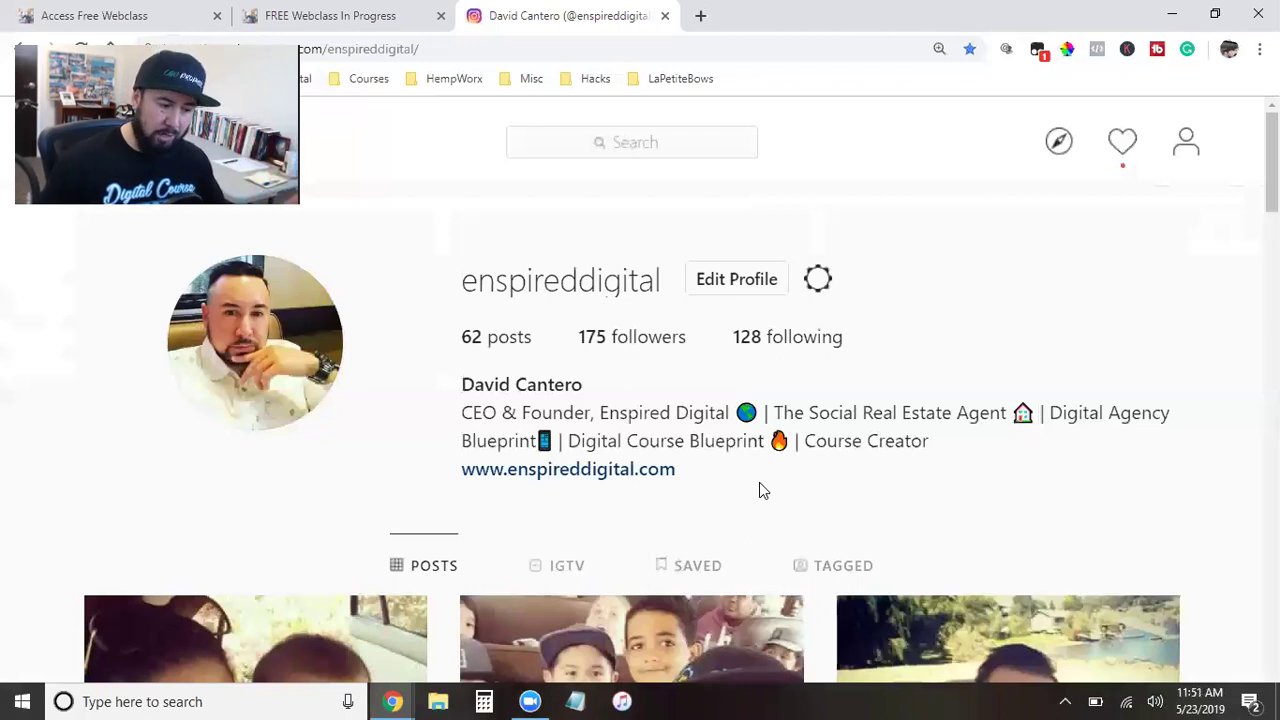
click(598, 471)
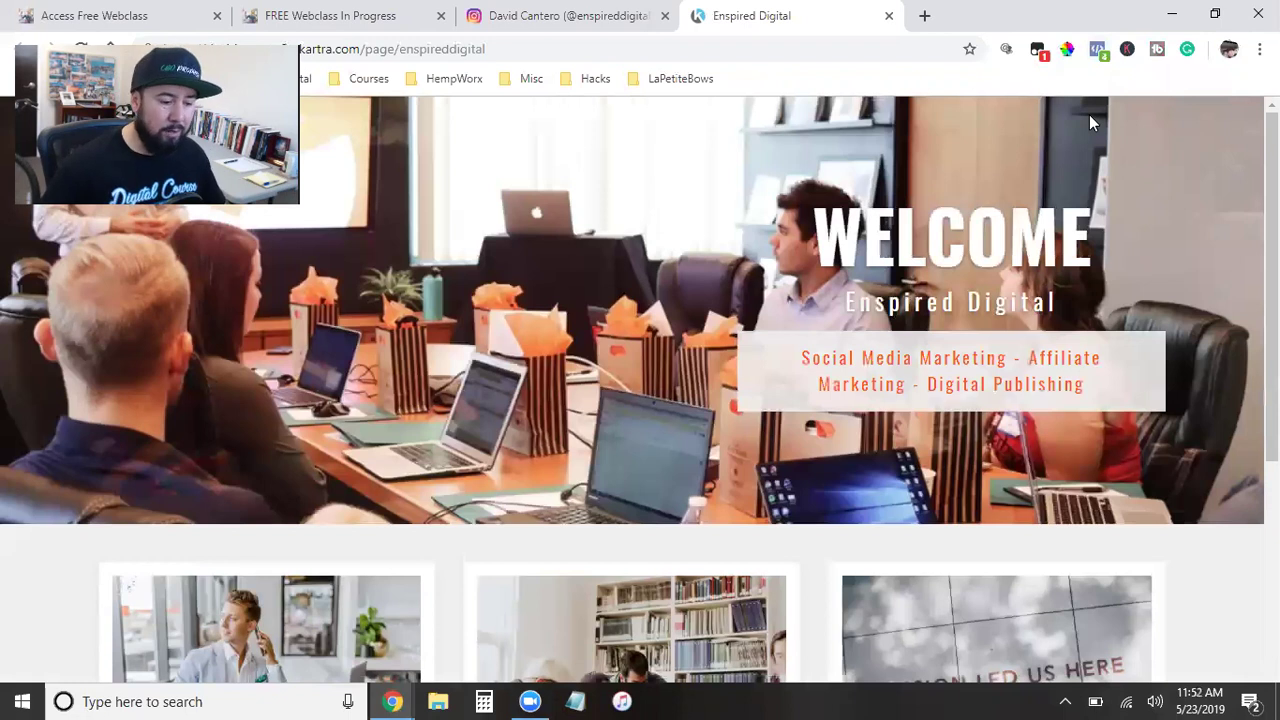
scroll(1106, 107, down, 1)
scroll(1106, 112, down, 4)
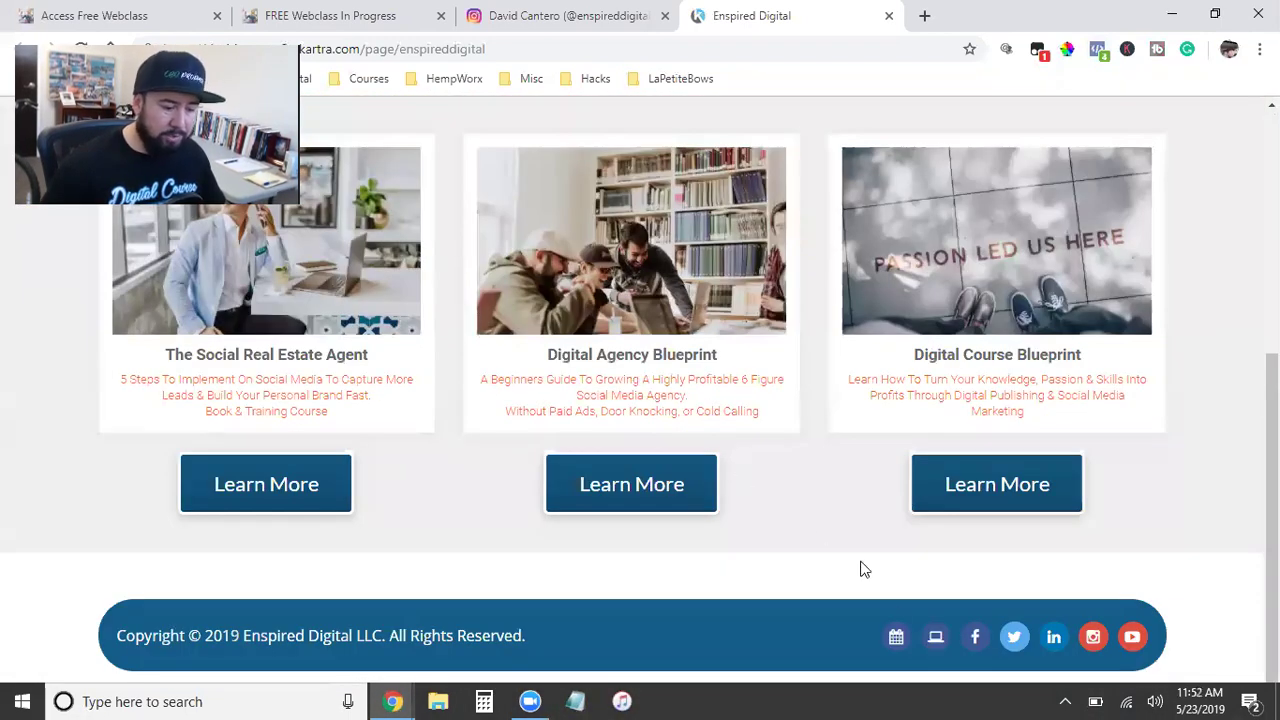
View the Social Media Strategy Call calendar linked in the site's footer, close it, and return to the Instagram profile
click(897, 638)
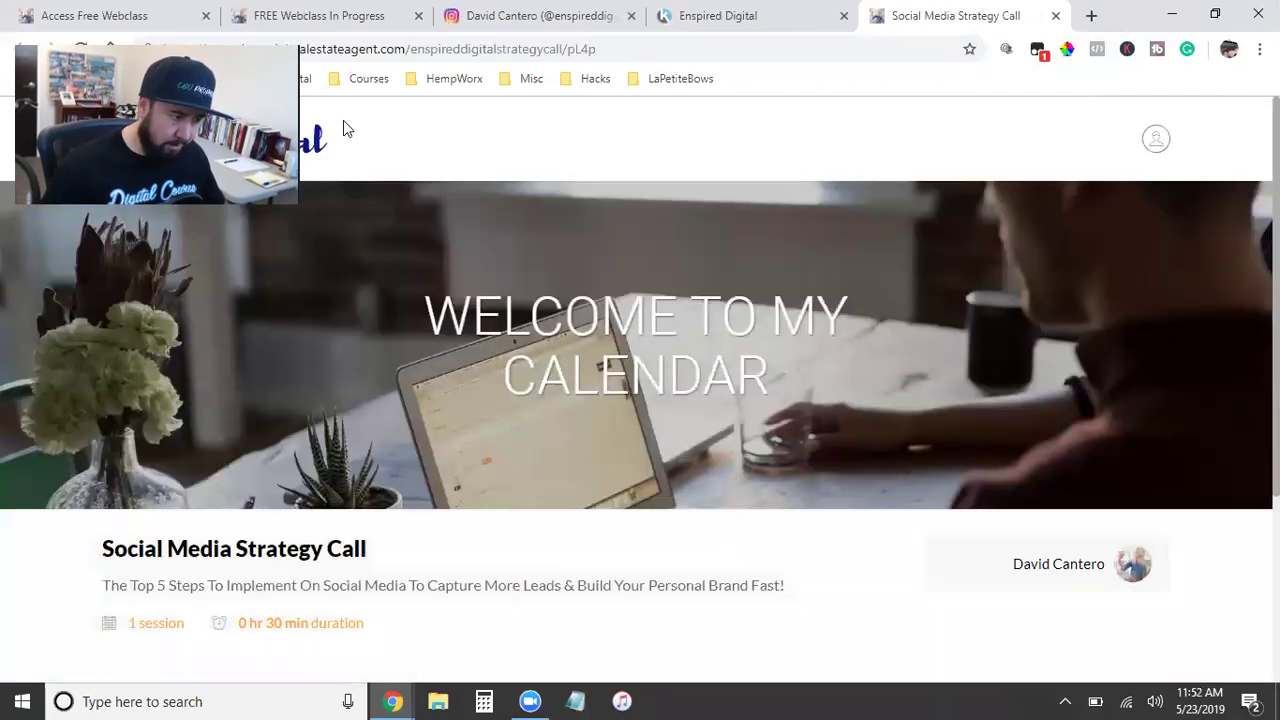
scroll(343, 120, down, 4)
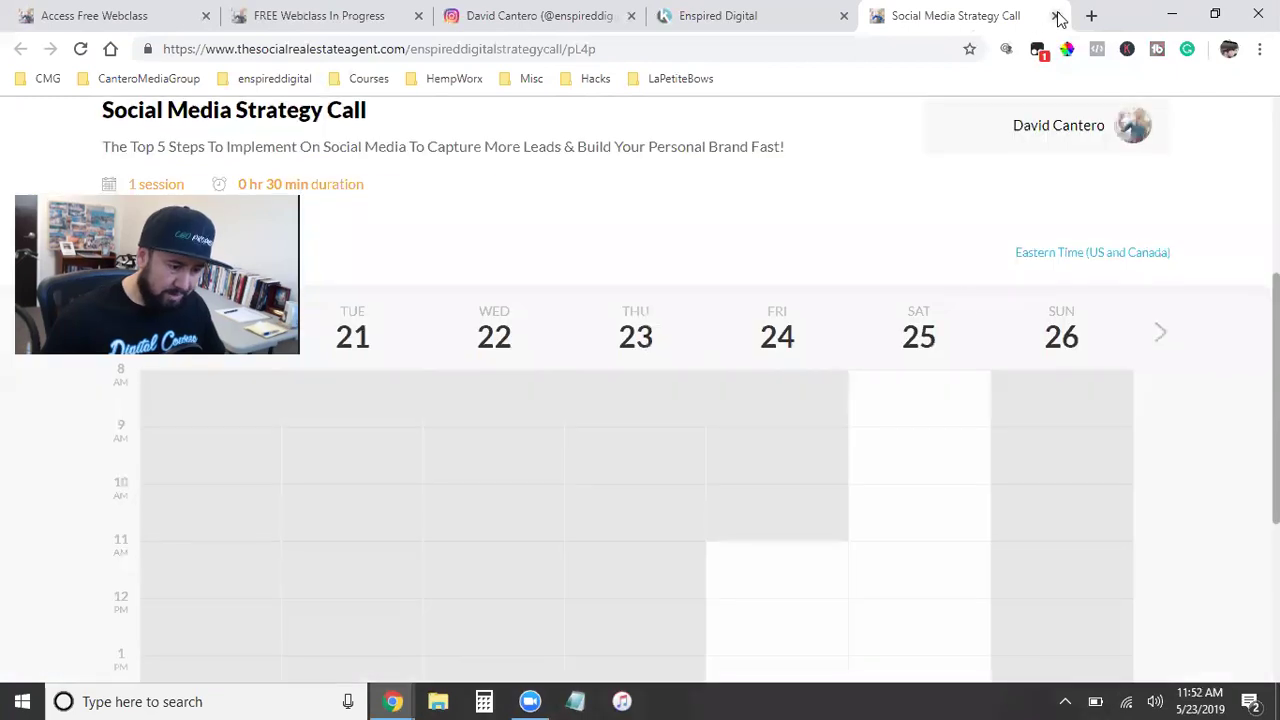
click(1057, 16)
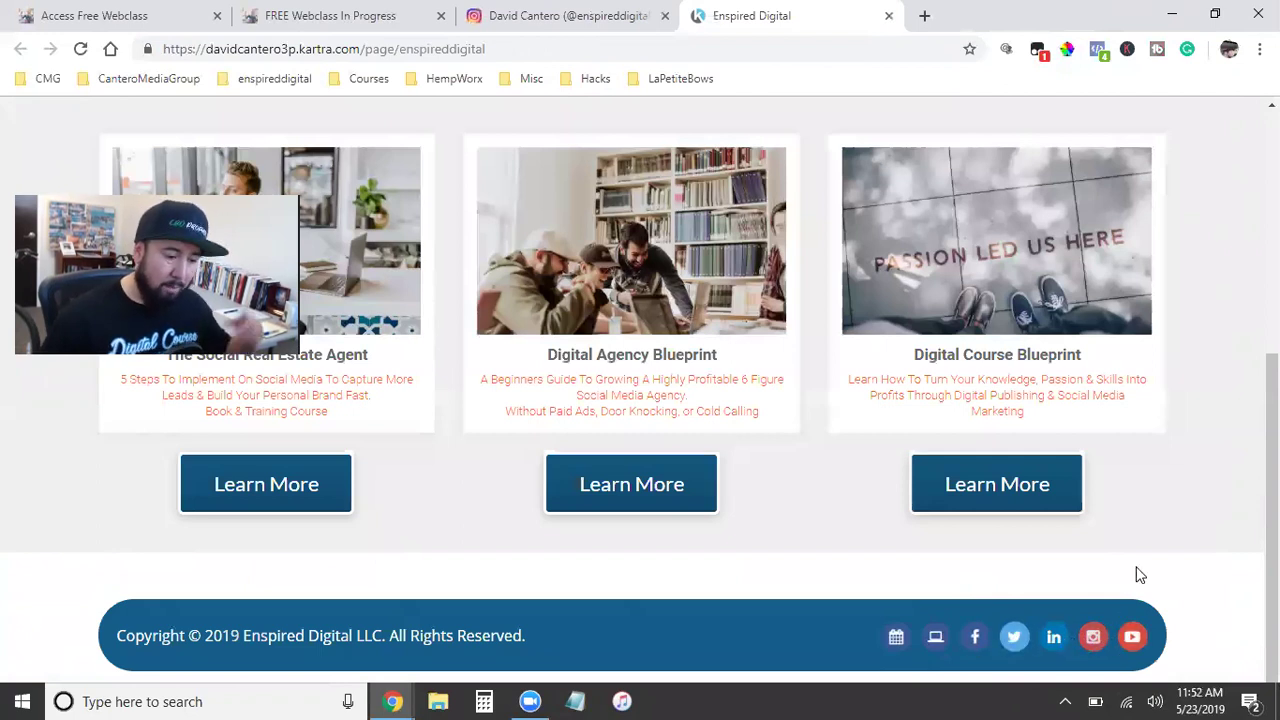
scroll(1137, 575, up, 4)
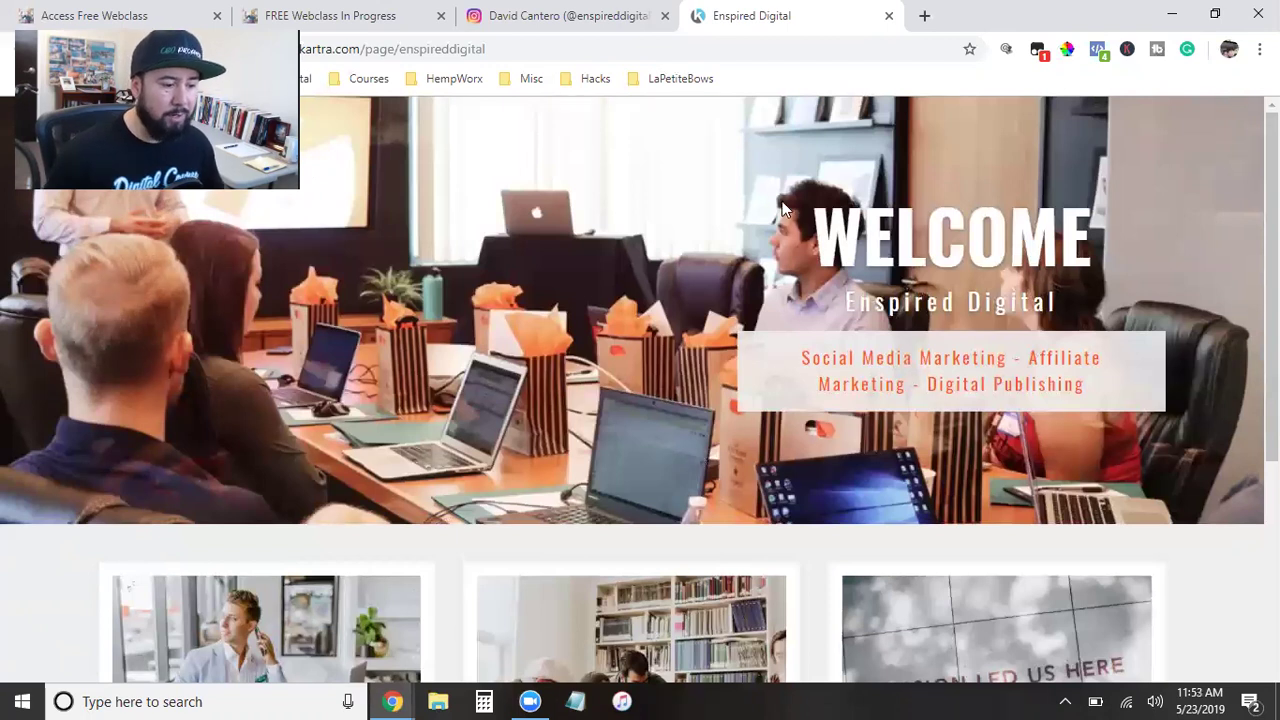
click(548, 15)
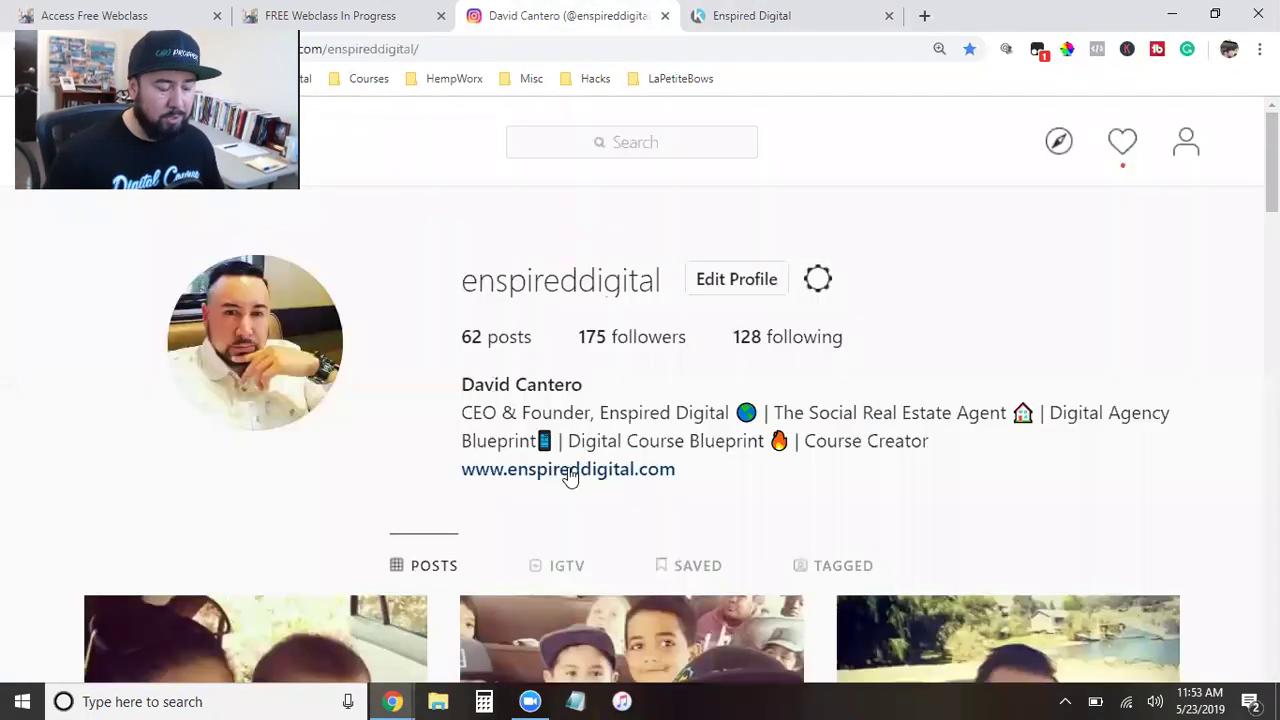